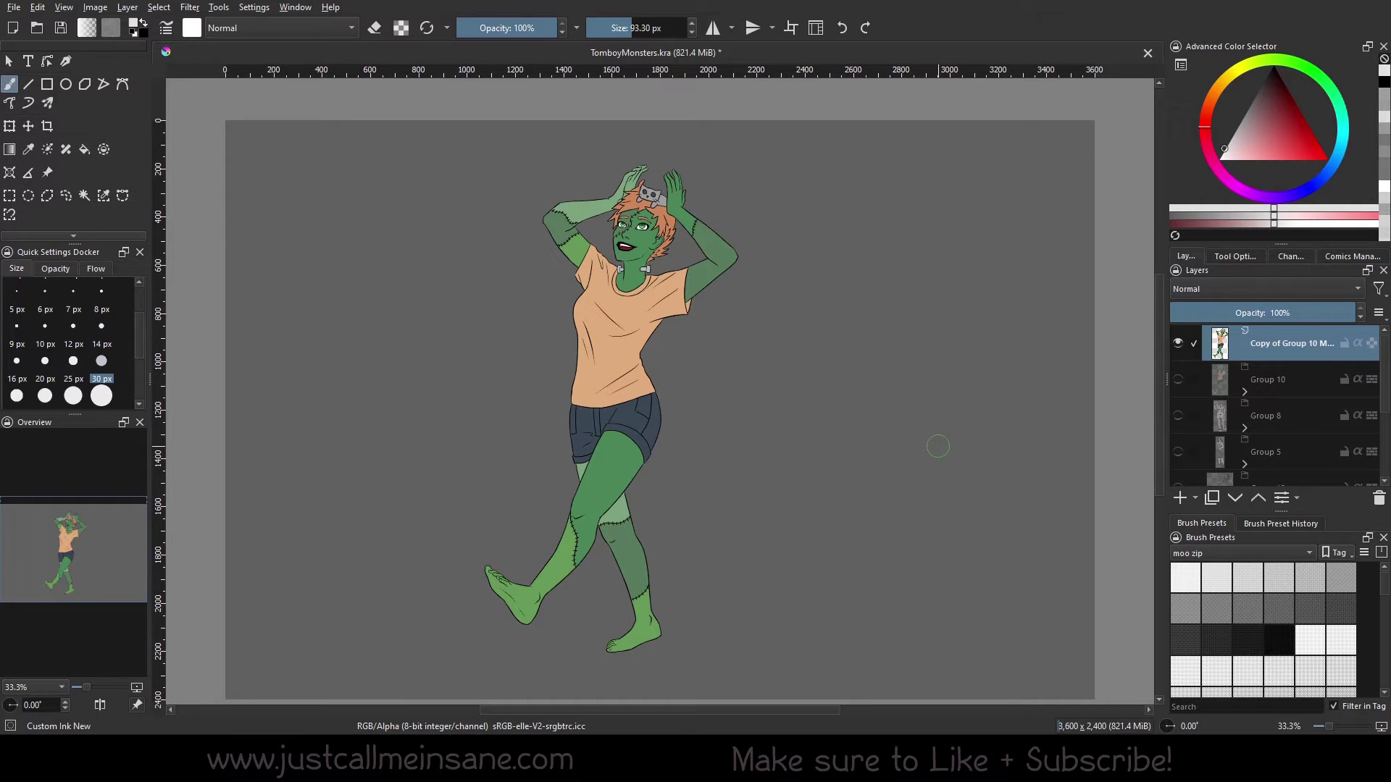
# Open Krita's Filter menu for the TomboyMonsters illustration
pyautogui.click(198, 10)
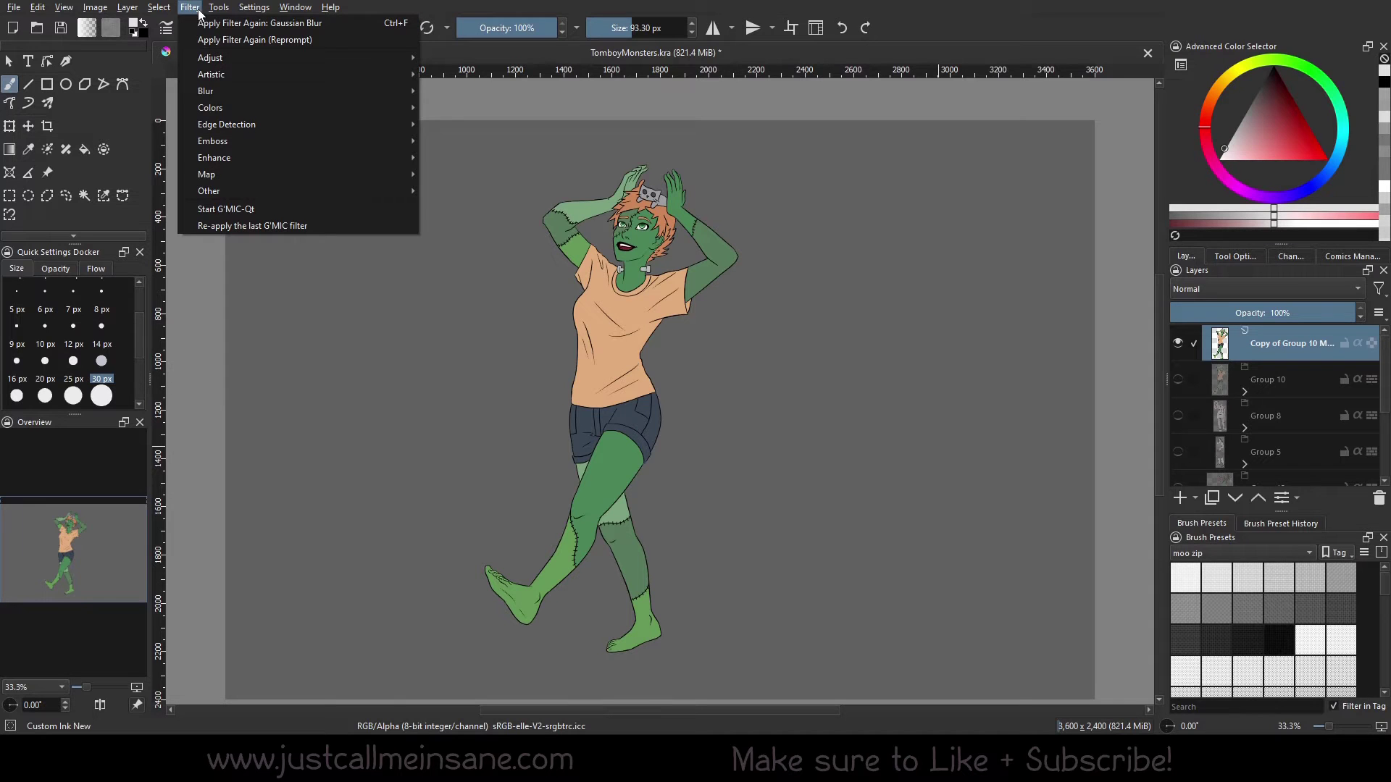
# Launch G'MIC-Qt, collapse the Details category and expand Degradations in the filter list
pyautogui.click(251, 210)
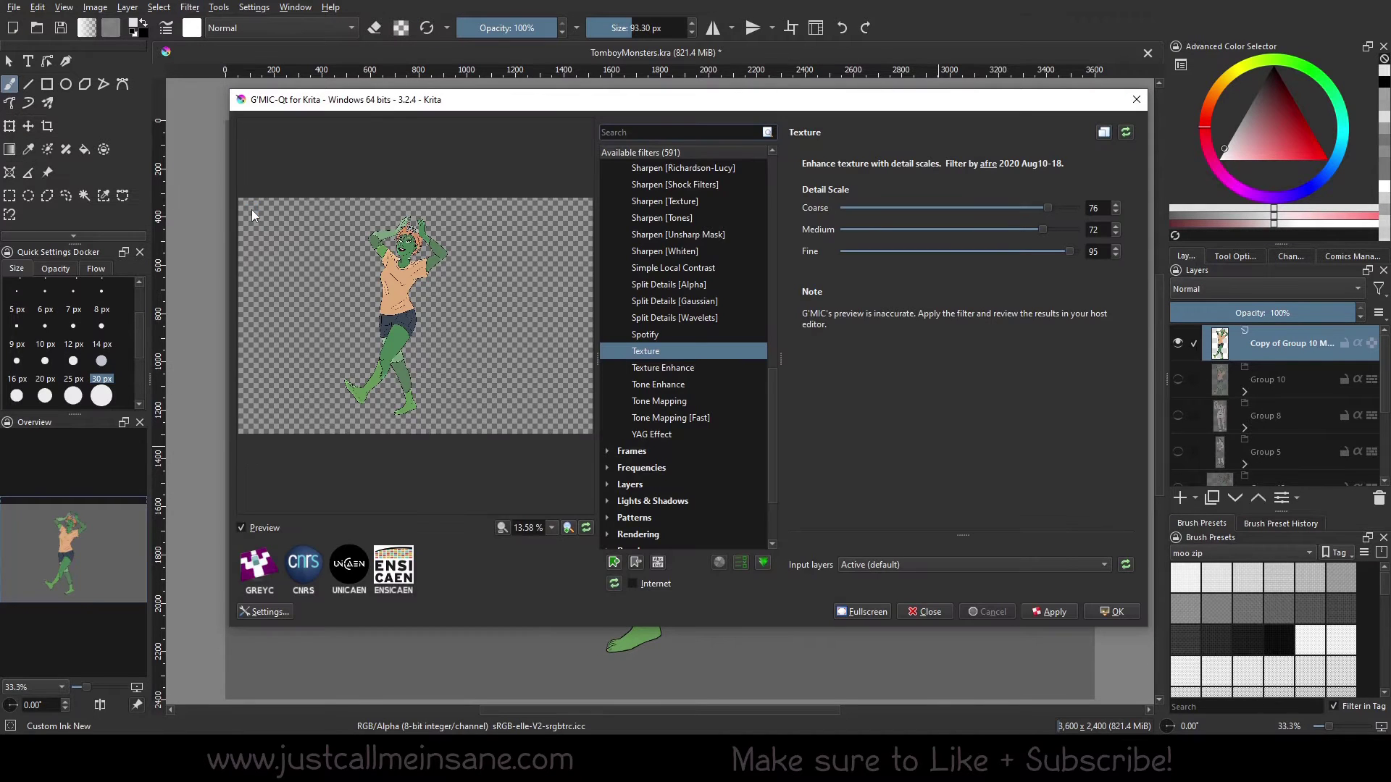
pyautogui.moveTo(772, 392); pyautogui.dragTo(775, 176)
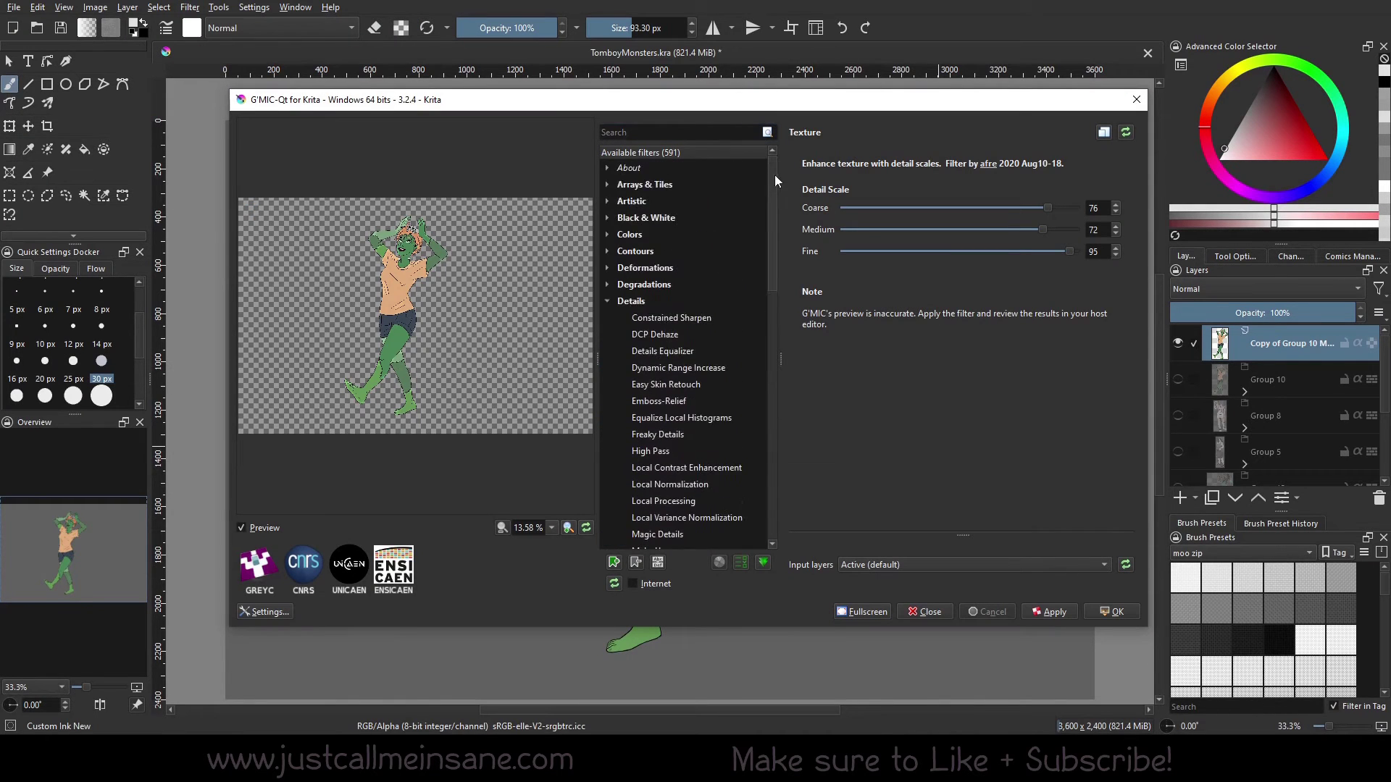
pyautogui.click(607, 301)
pyautogui.click(624, 285)
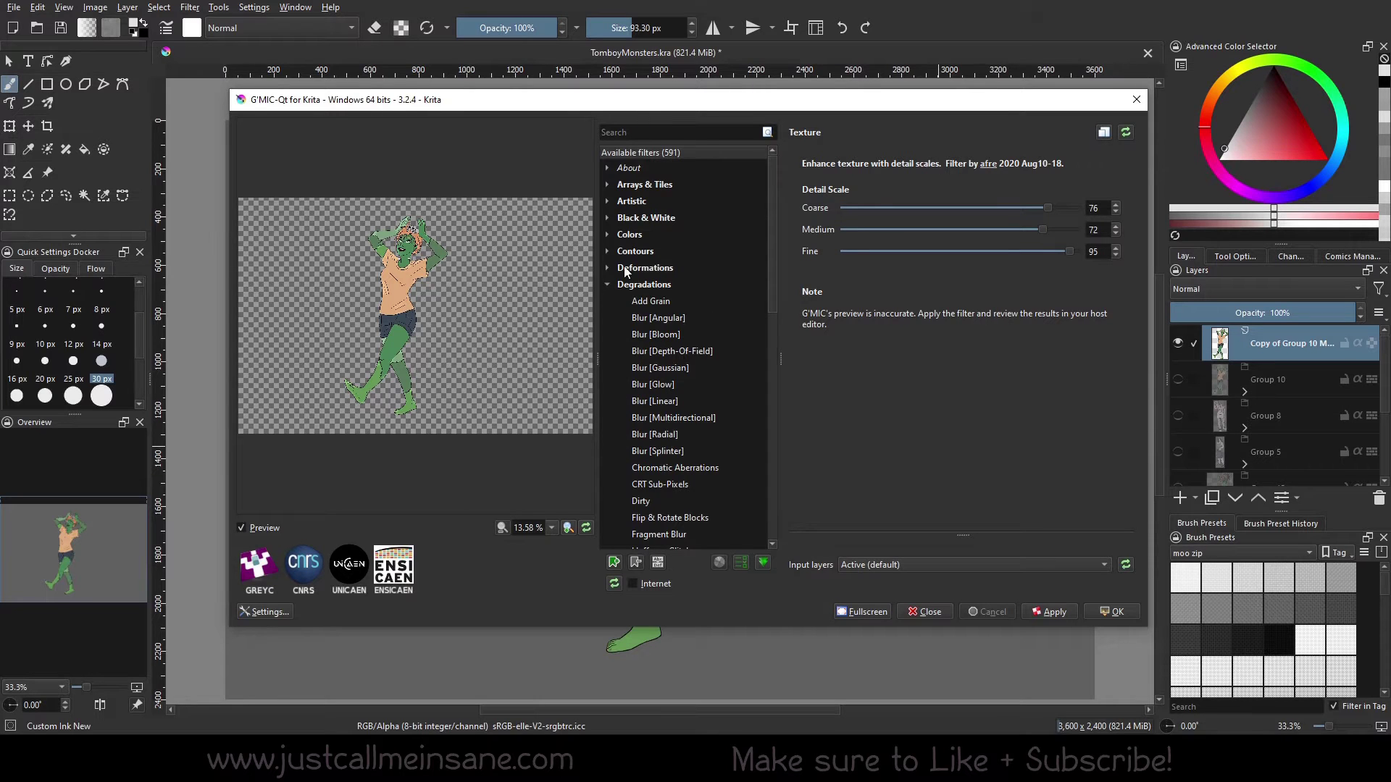
pyautogui.moveTo(770, 263)
pyautogui.mouseDown()
pyautogui.moveTo(767, 492)
pyautogui.moveTo(783, 262)
pyautogui.mouseUp()
# Preview Add Grain at Opacity 0.337 and Scale 464.28, panning over the torso, face and head
pyautogui.click(691, 300)
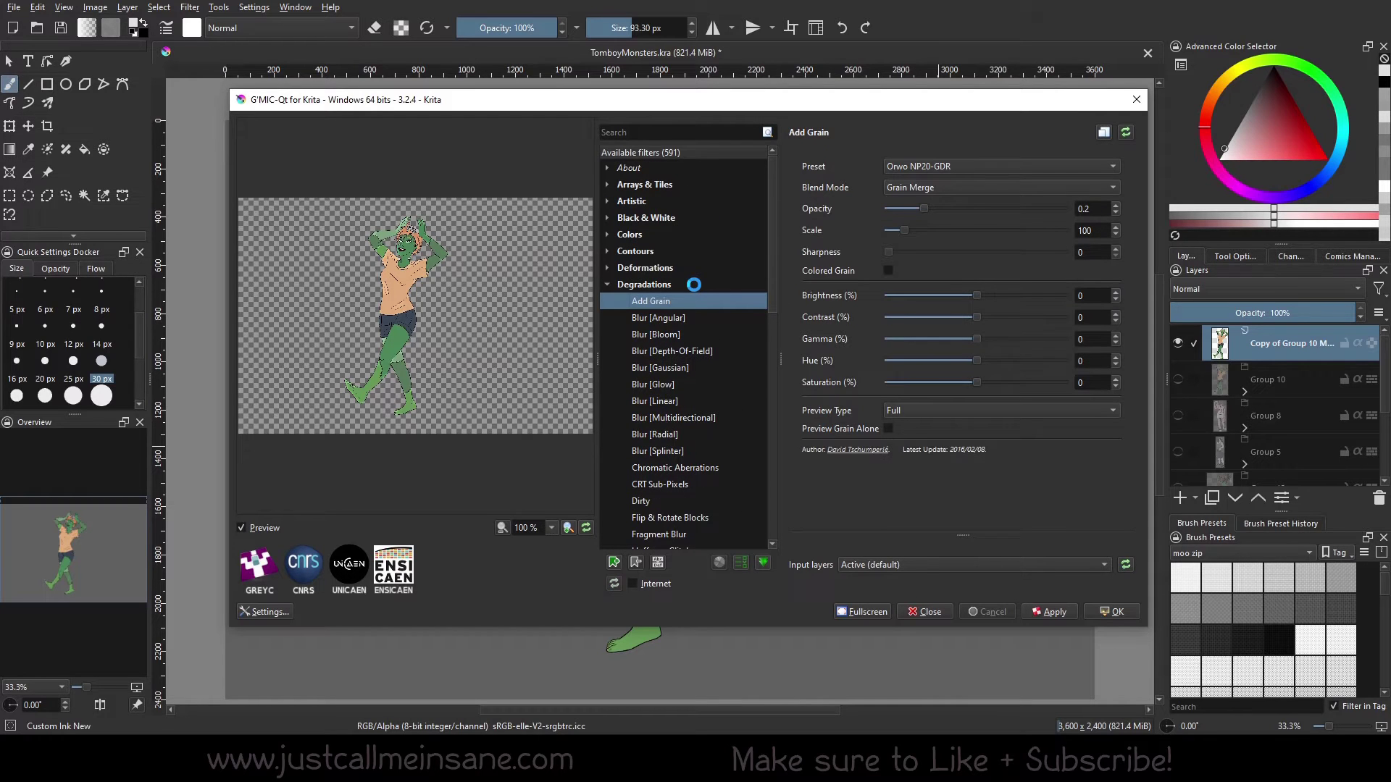
pyautogui.moveTo(341, 326); pyautogui.dragTo(443, 366)
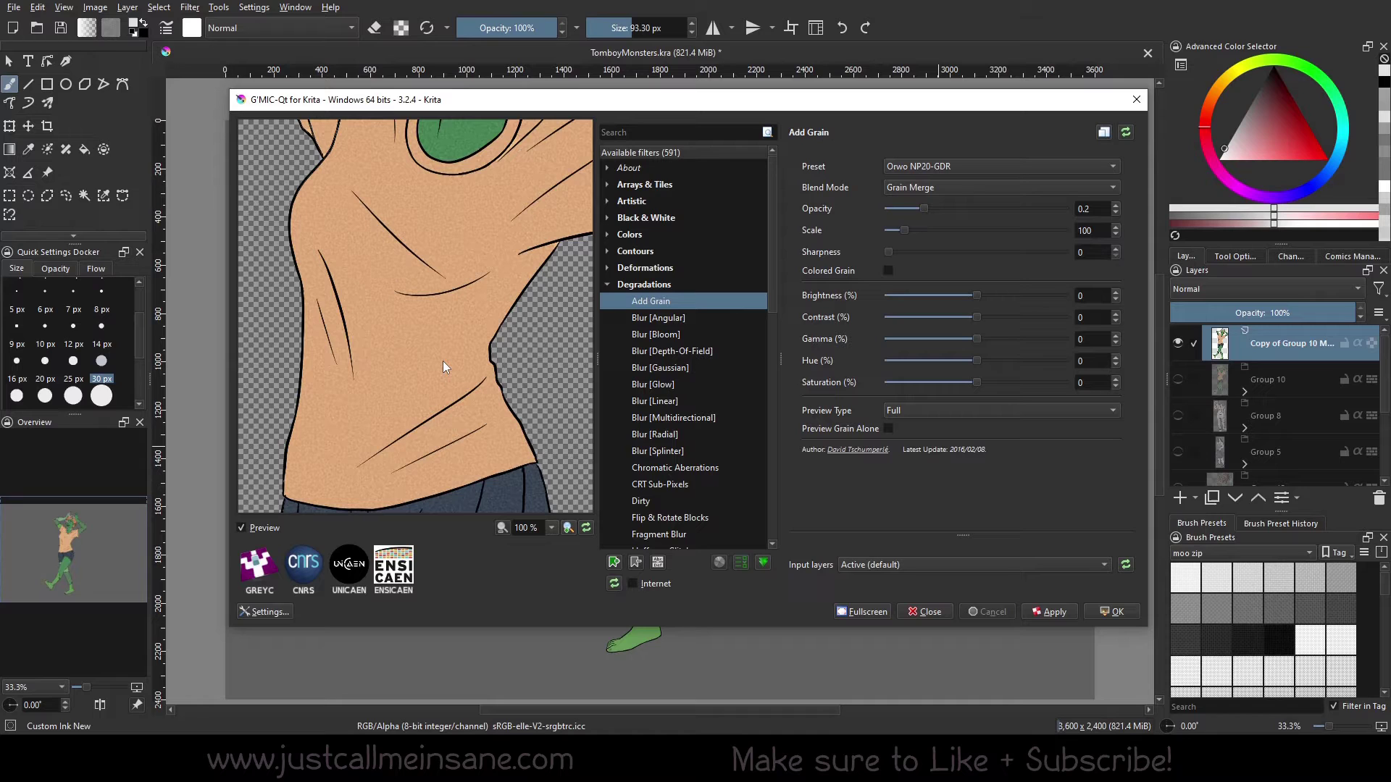
pyautogui.moveTo(927, 207); pyautogui.dragTo(987, 227)
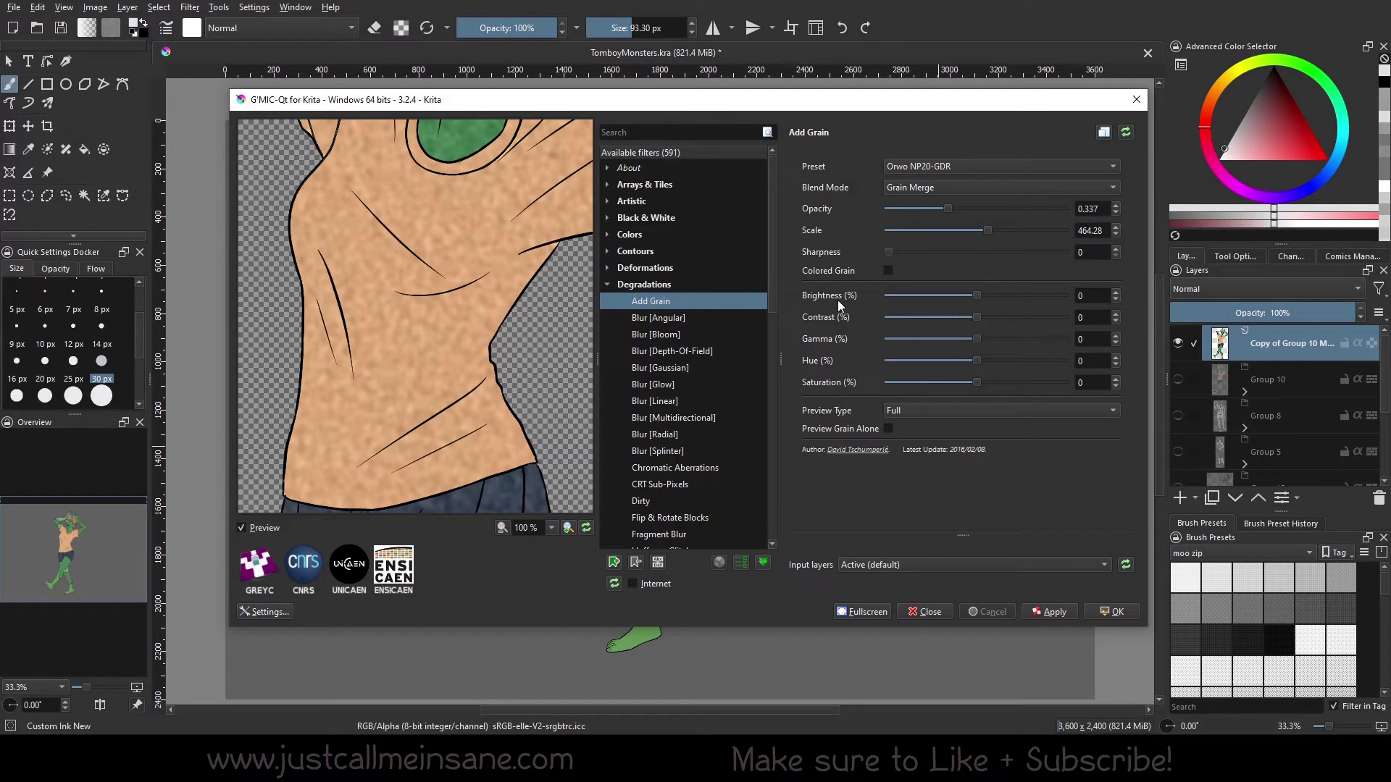
pyautogui.moveTo(592, 433); pyautogui.dragTo(555, 362)
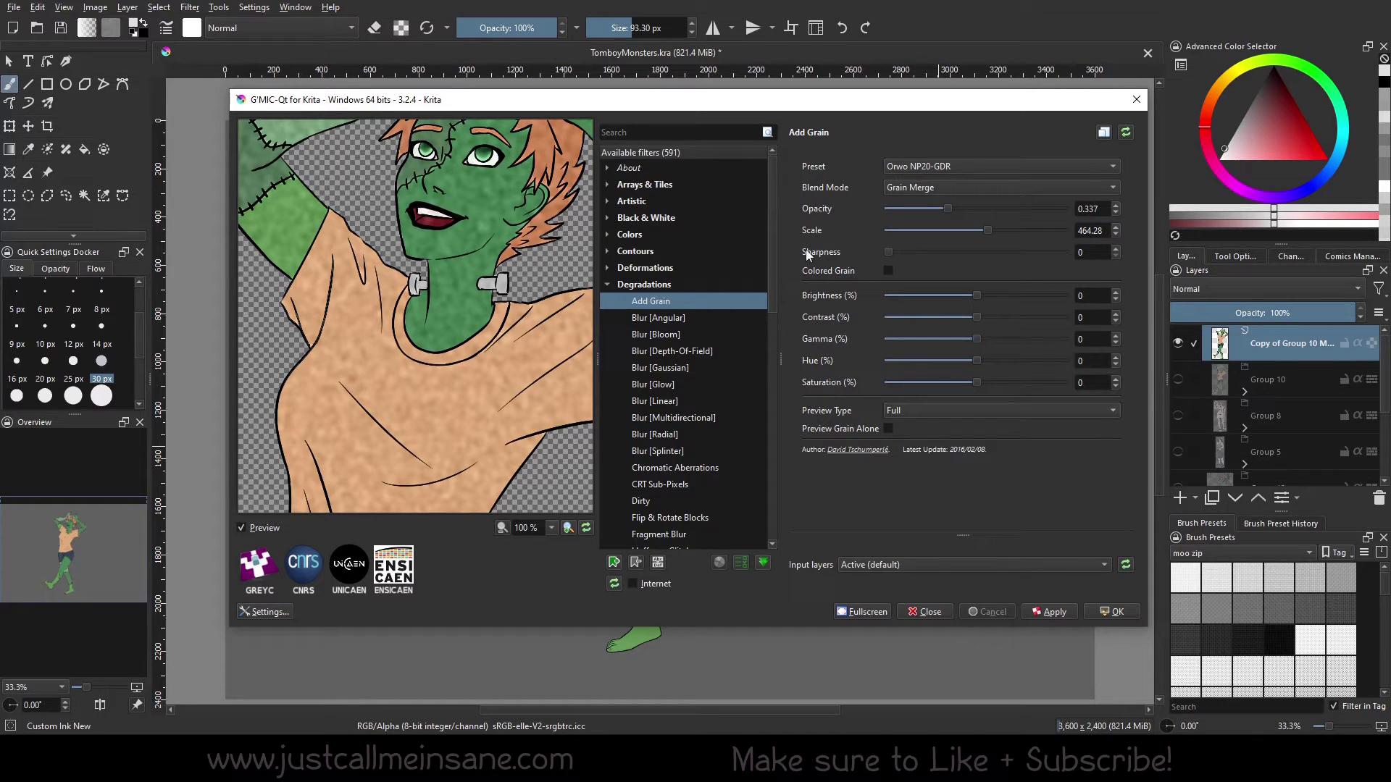
pyautogui.moveTo(537, 316); pyautogui.dragTo(522, 402)
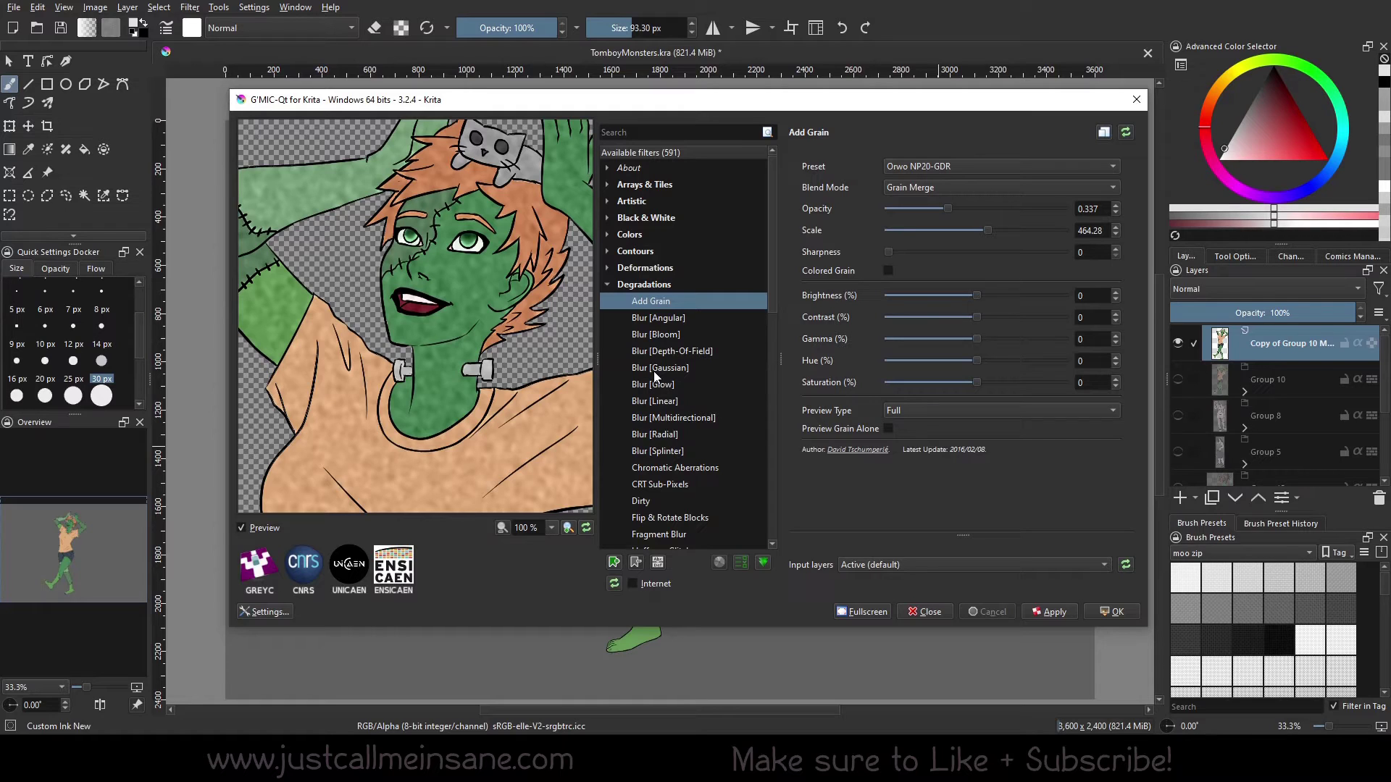
# Try the Soft Light, Grain Only, Alpha and Grain Merge grain blend modes
pyautogui.click(956, 187)
pyautogui.click(941, 233)
pyautogui.click(935, 187)
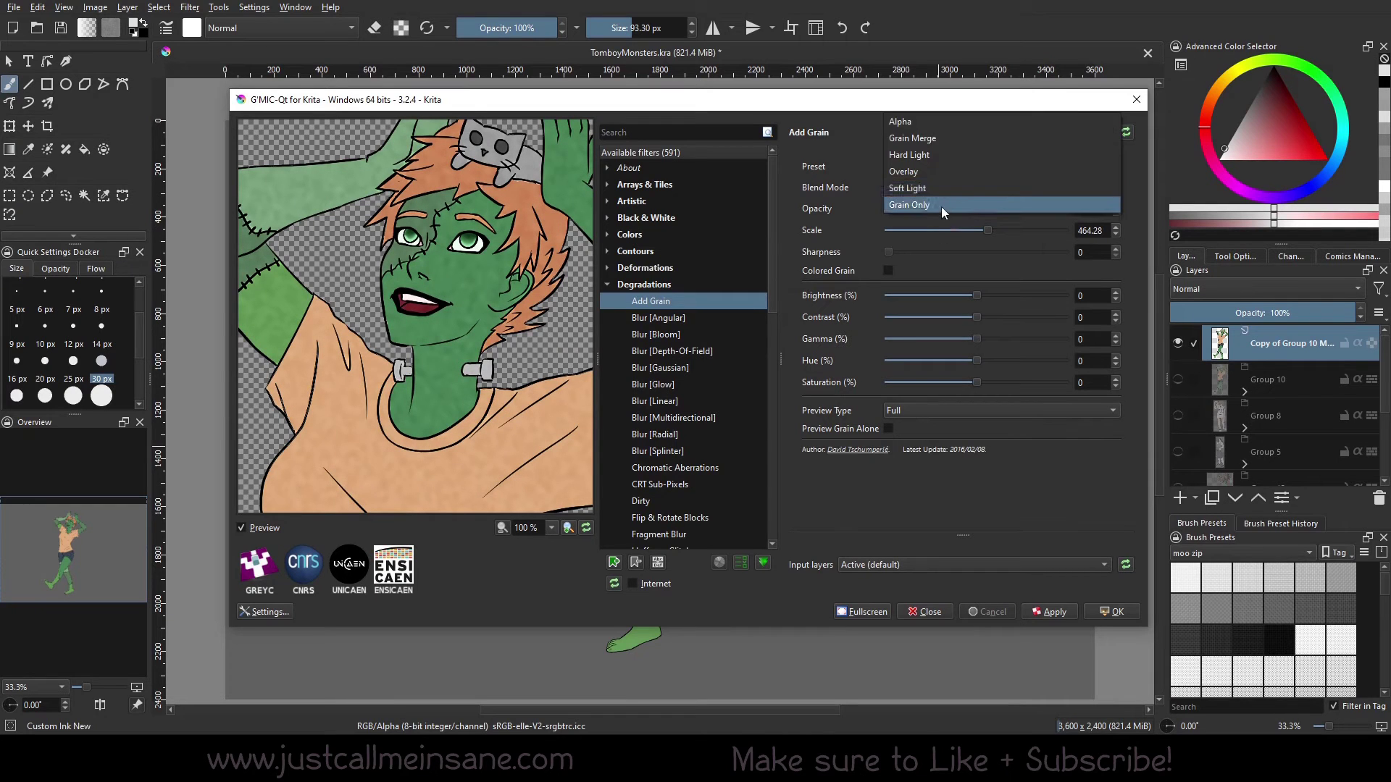
pyautogui.click(941, 205)
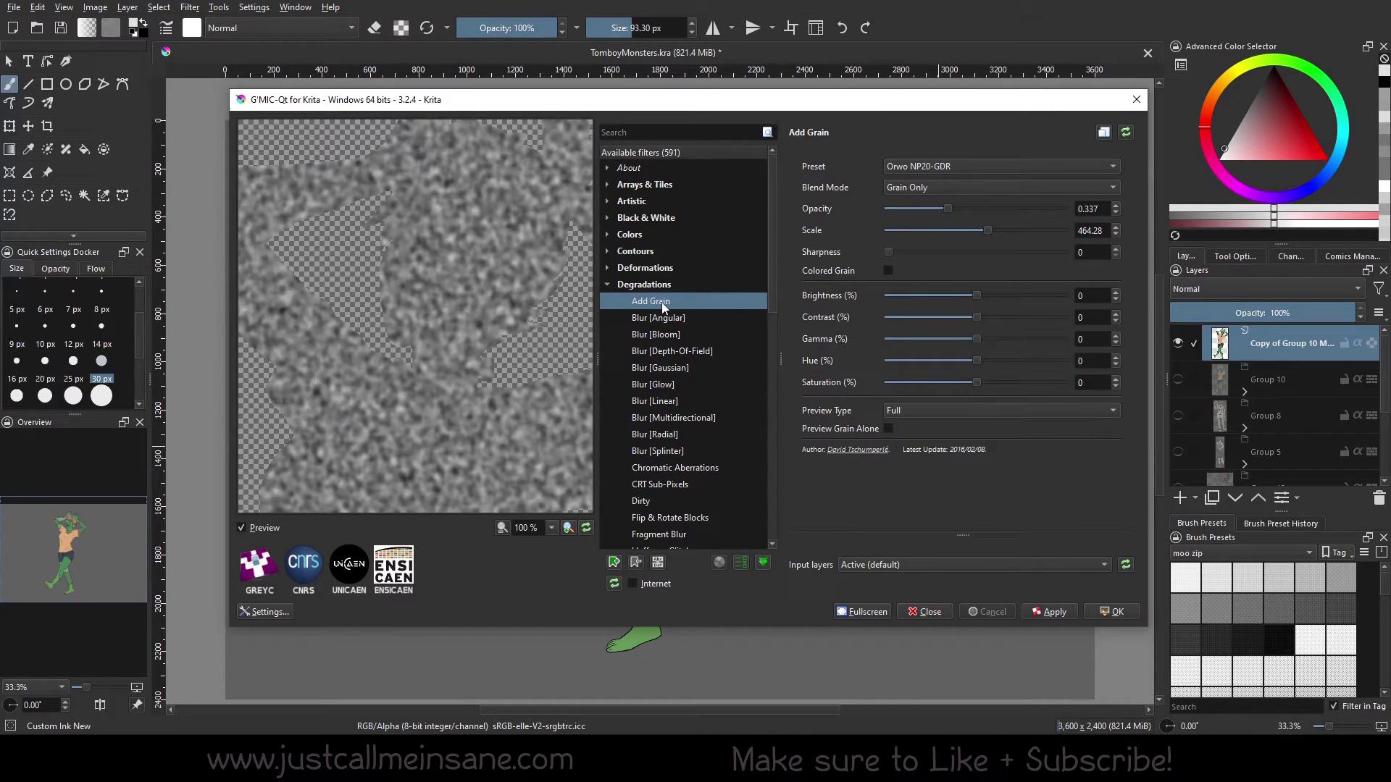
pyautogui.click(944, 186)
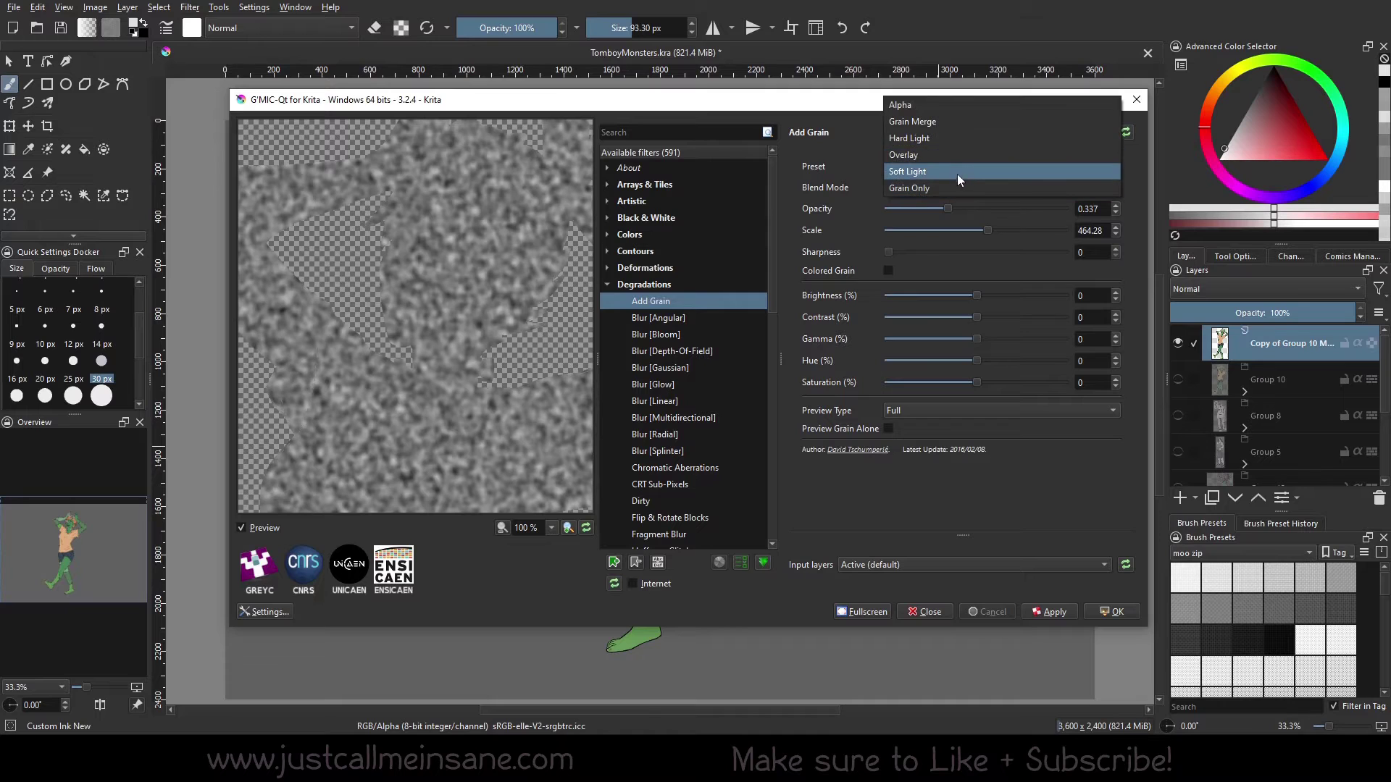
pyautogui.click(919, 109)
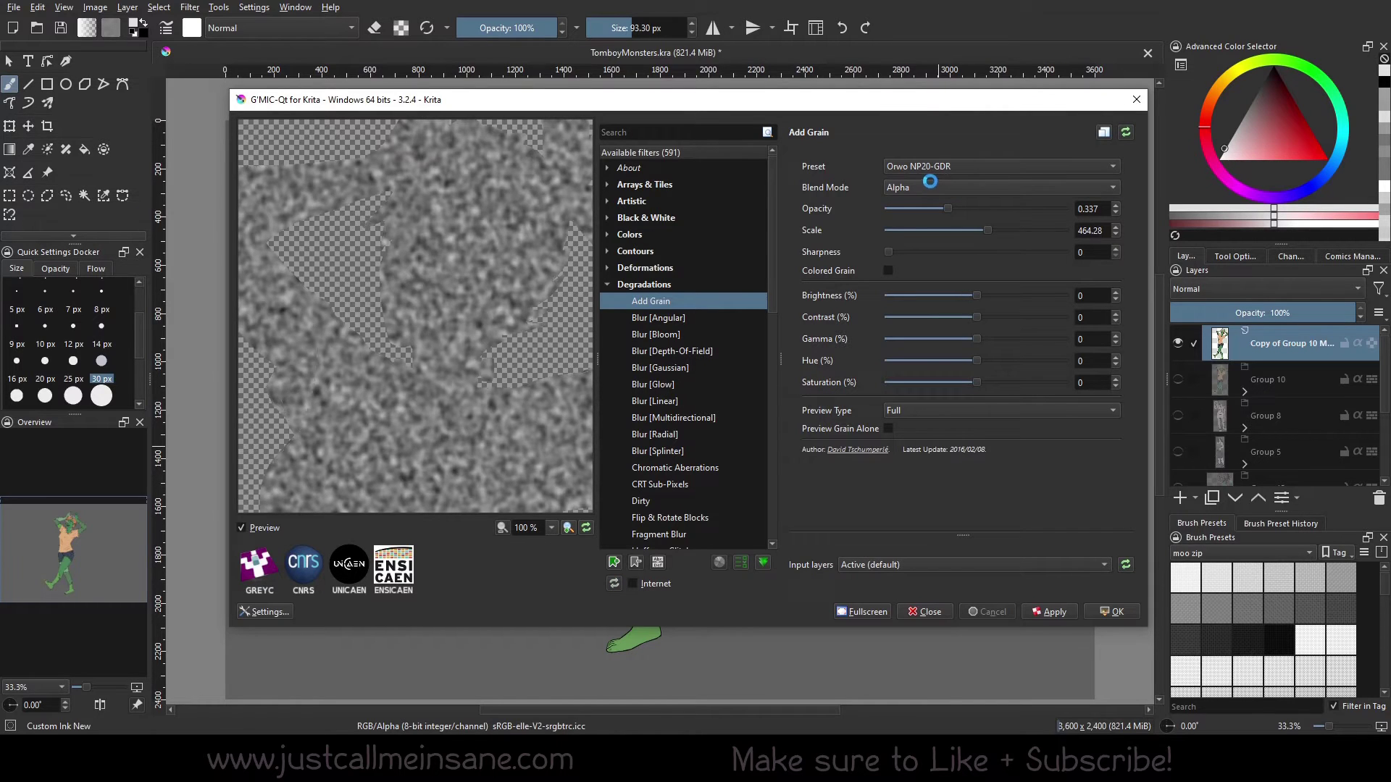
pyautogui.click(925, 187)
pyautogui.click(931, 204)
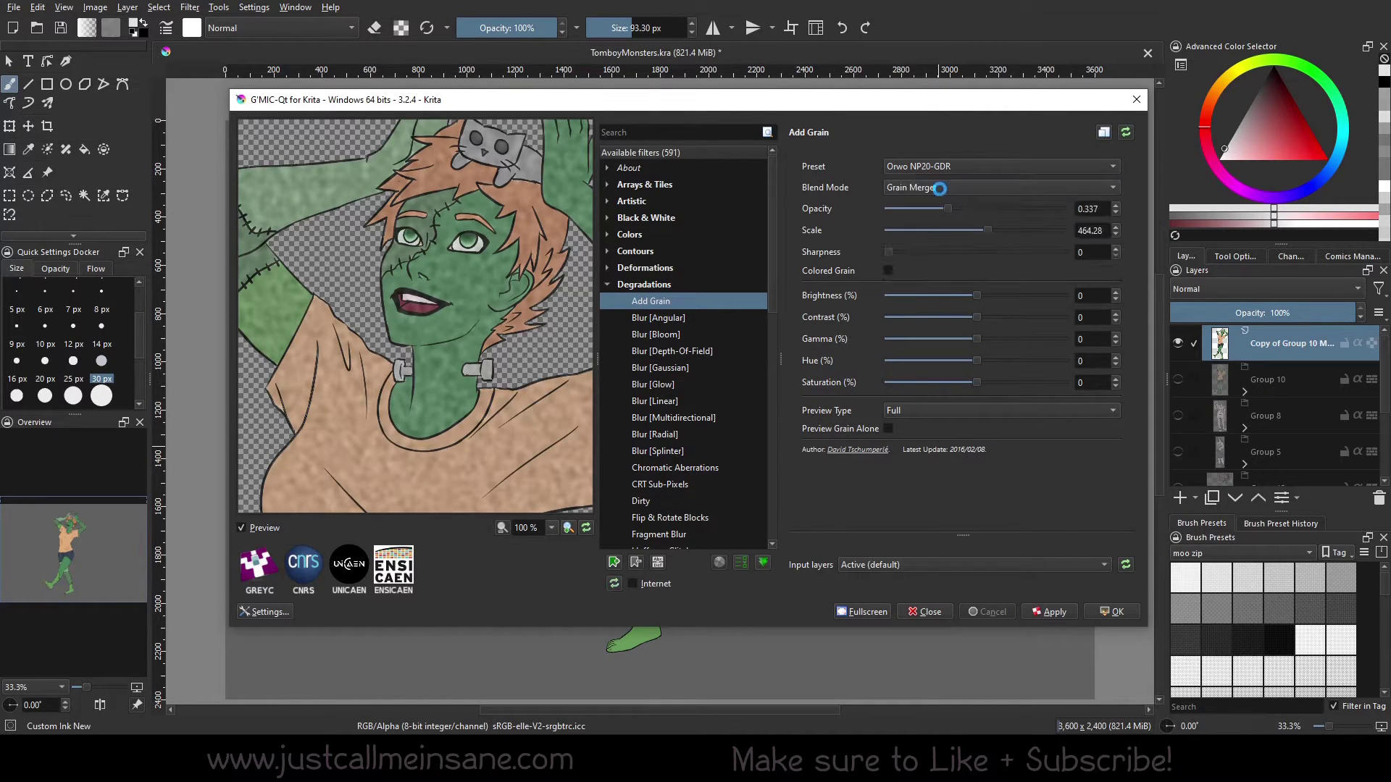
# Compare Hard Light, Overlay and Soft Light, then settle on the Grain Only blend mode
pyautogui.click(932, 188)
pyautogui.click(932, 205)
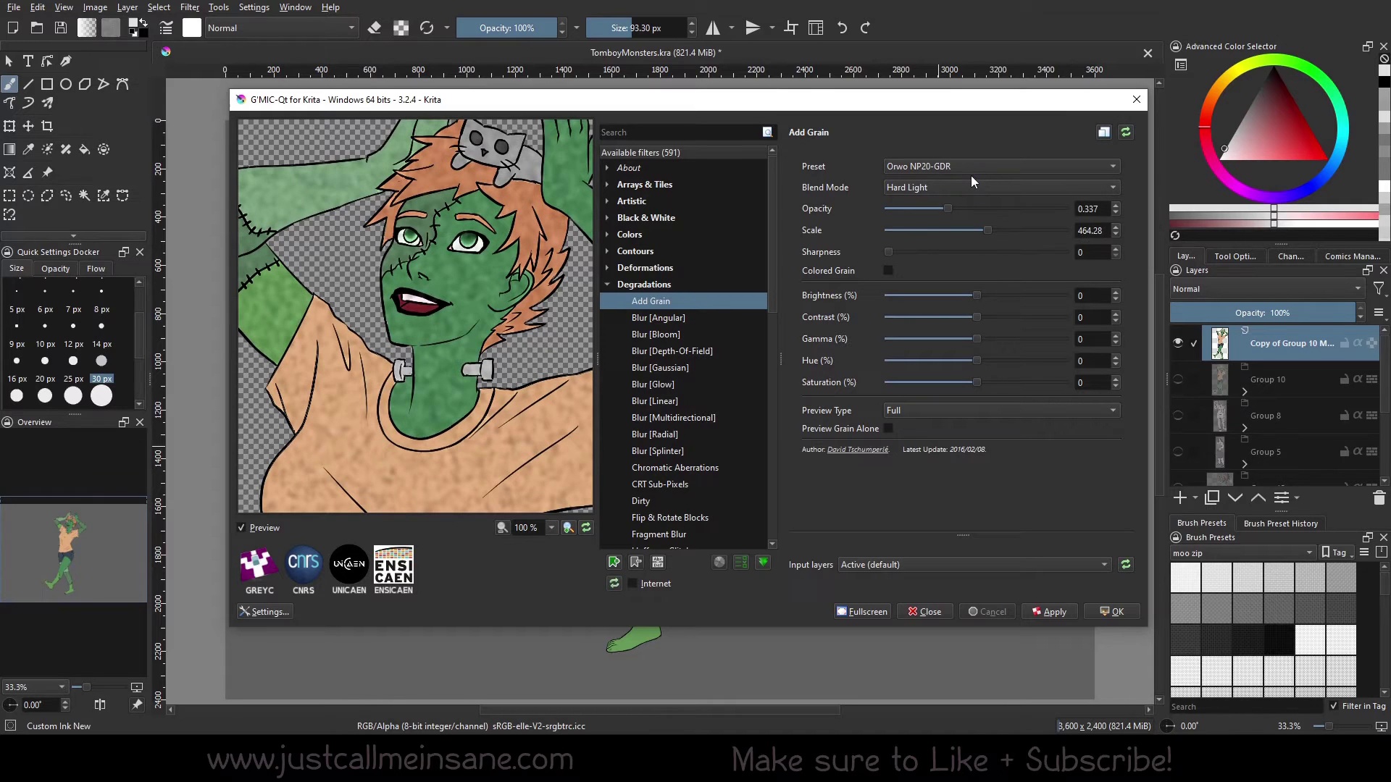
pyautogui.click(937, 185)
pyautogui.click(924, 206)
pyautogui.click(933, 192)
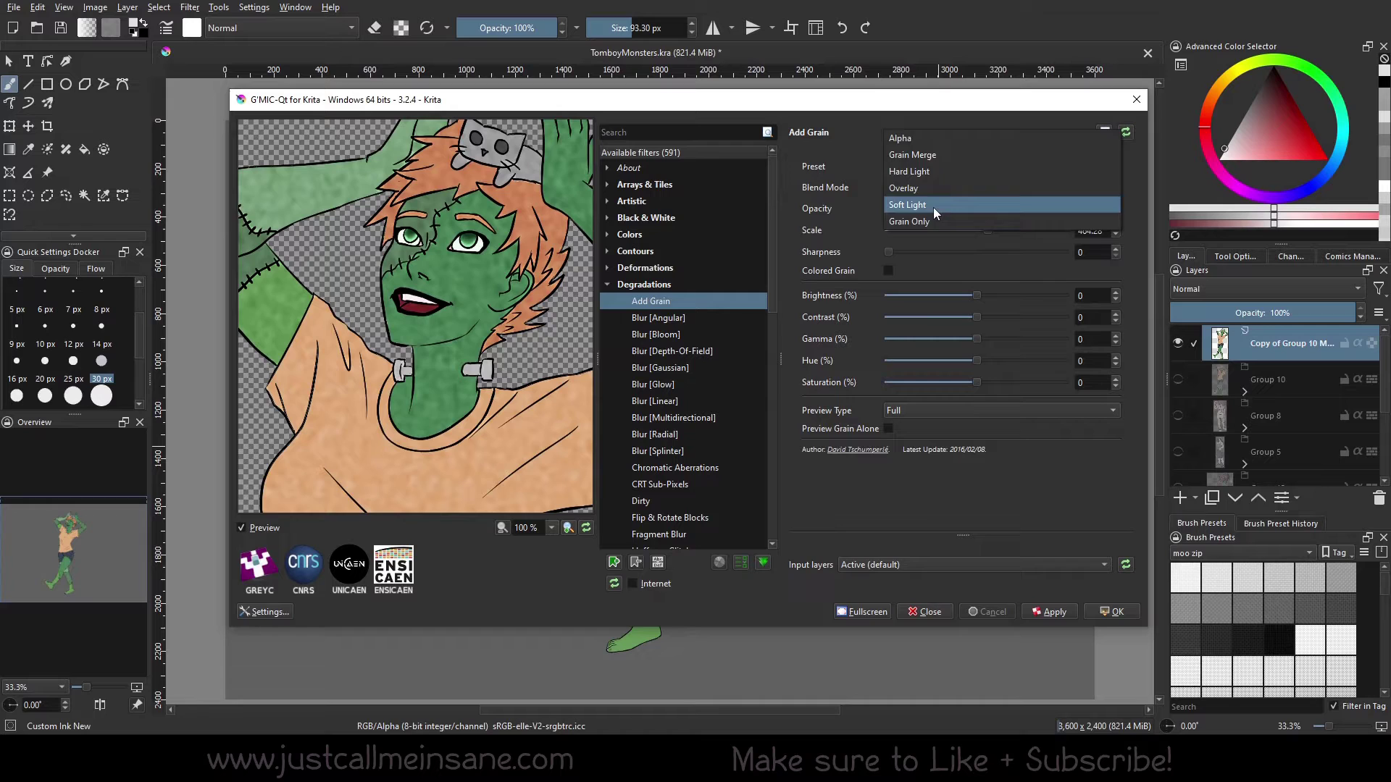
pyautogui.click(933, 206)
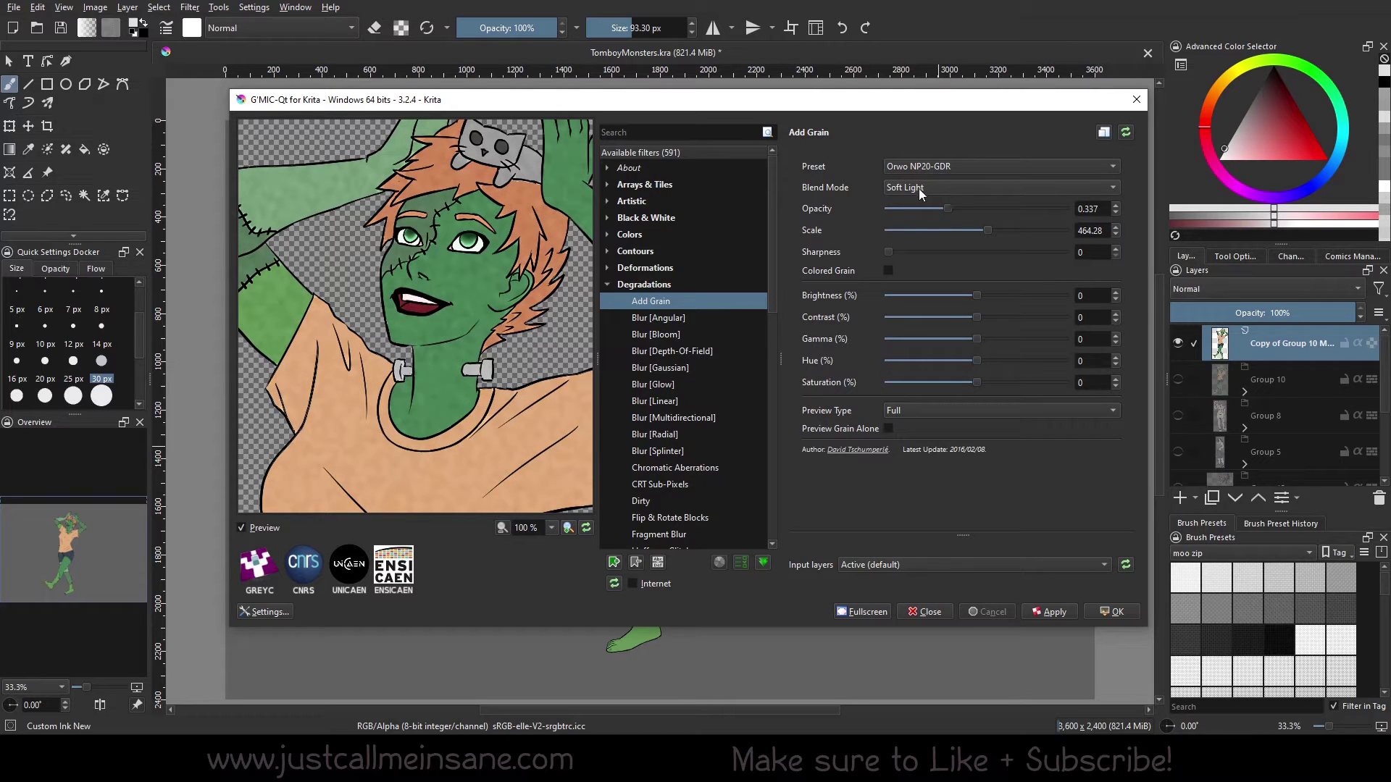
pyautogui.click(918, 188)
pyautogui.click(920, 206)
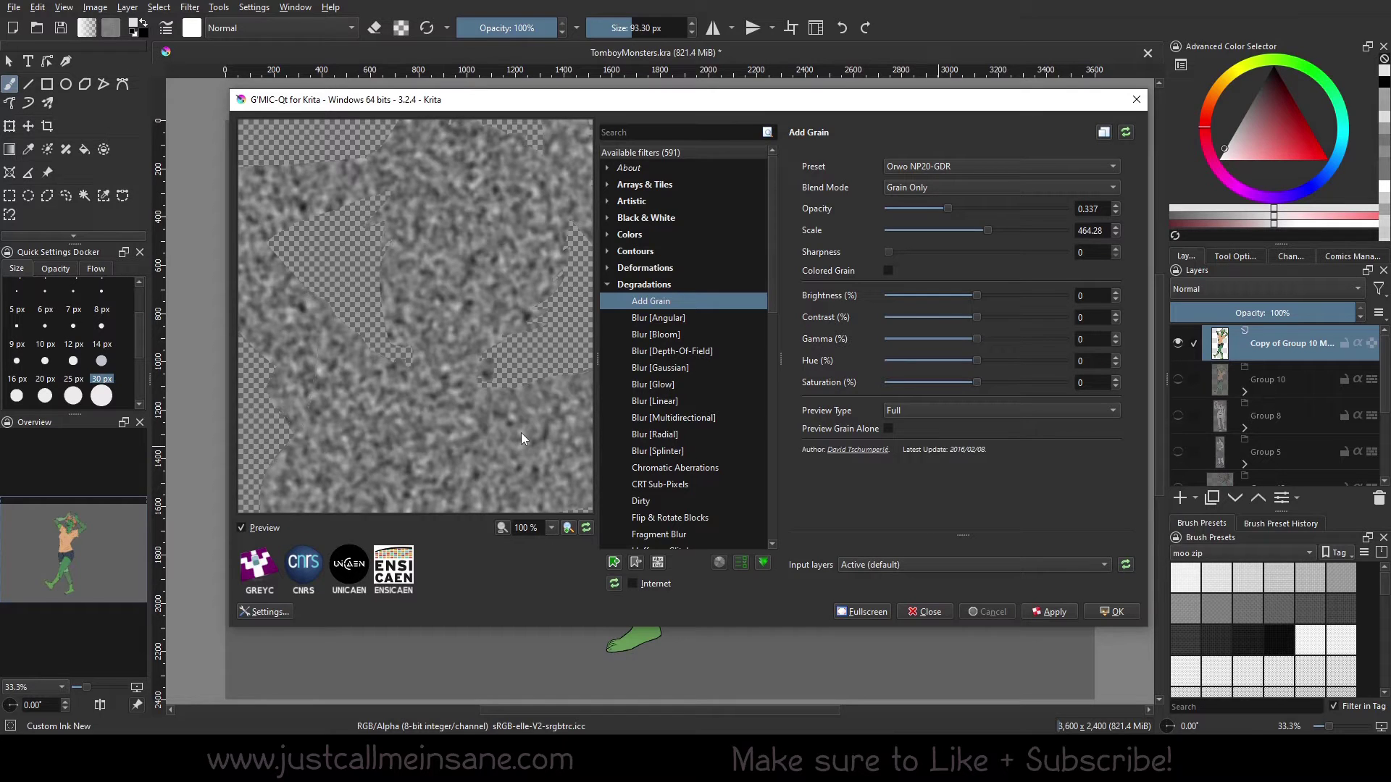
pyautogui.scroll(-1, 772, 289)
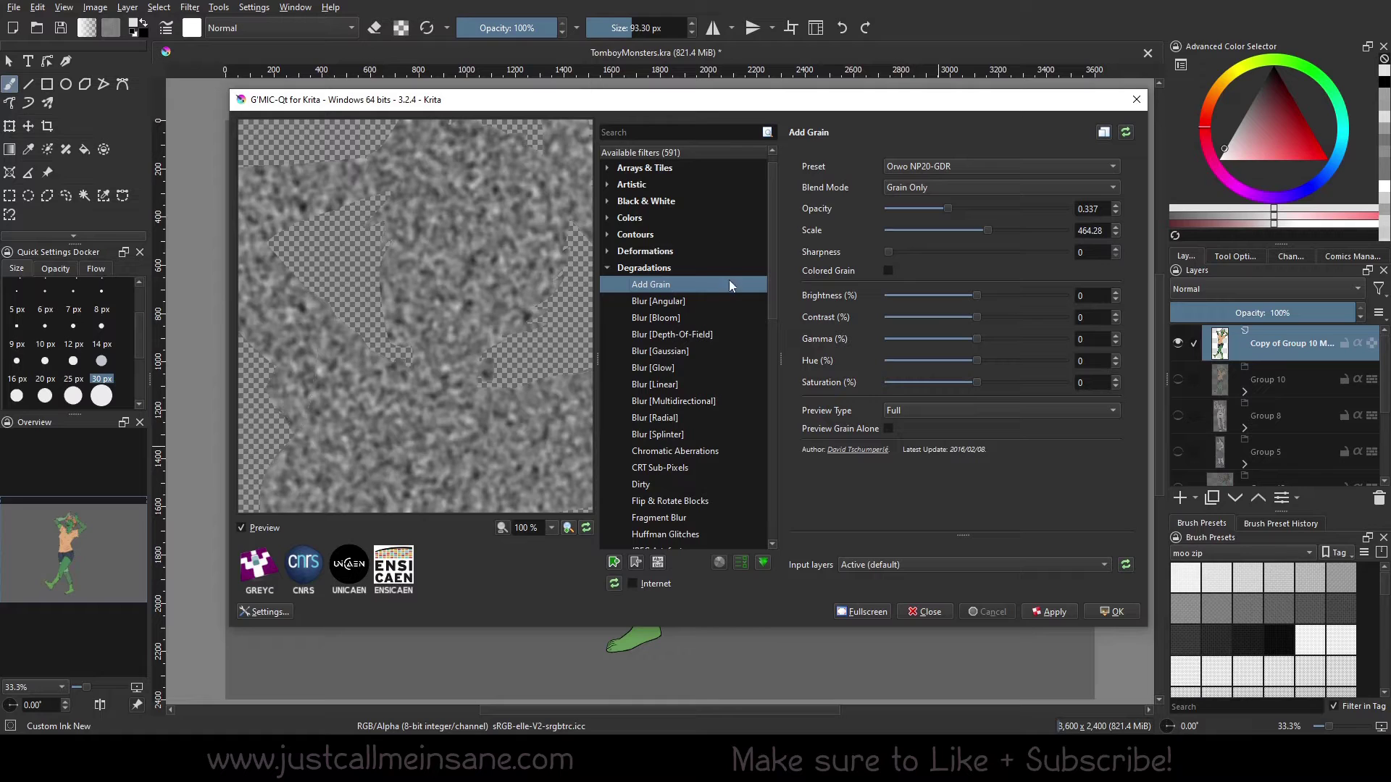
# Preview Blur [Angular] with its centre moved up-left, then Blur [Bloom] on the face
pyautogui.click(701, 296)
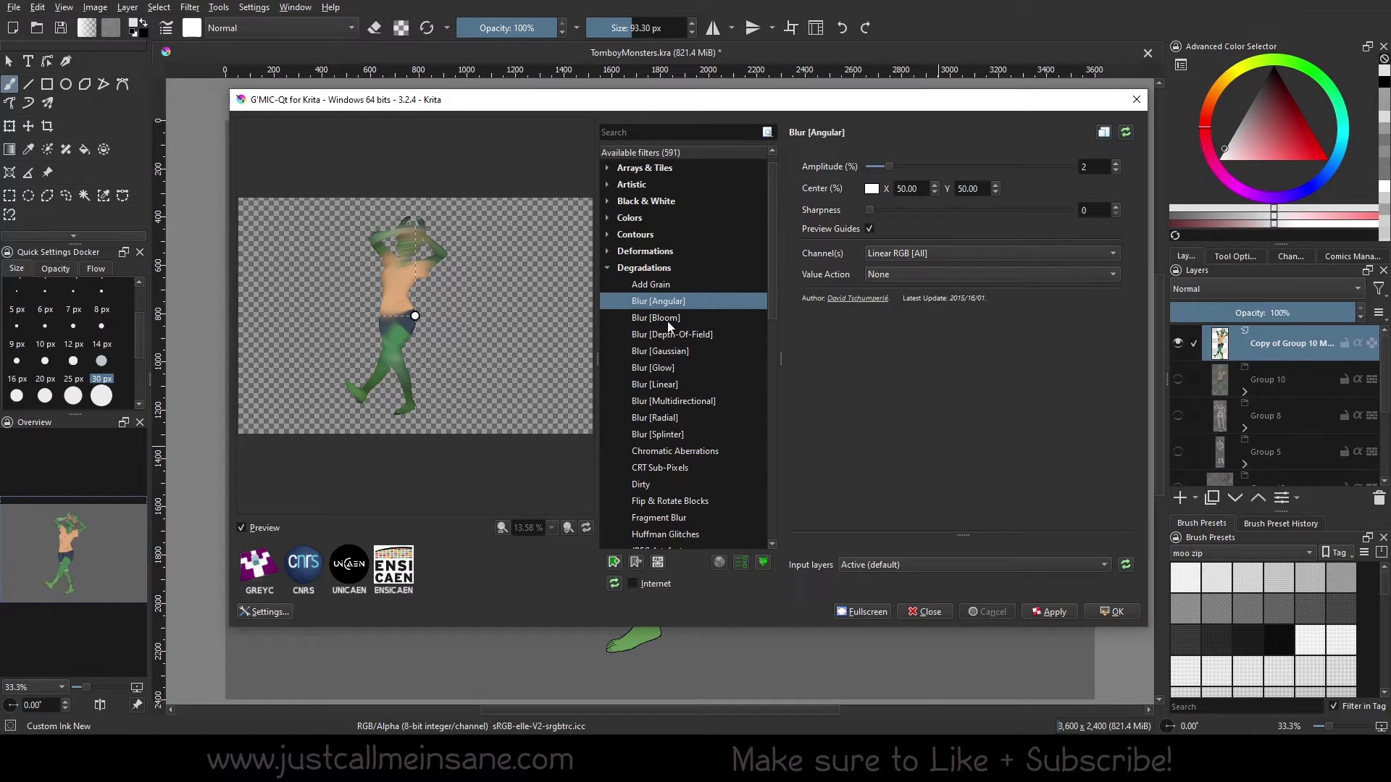
pyautogui.moveTo(415, 315); pyautogui.dragTo(378, 262)
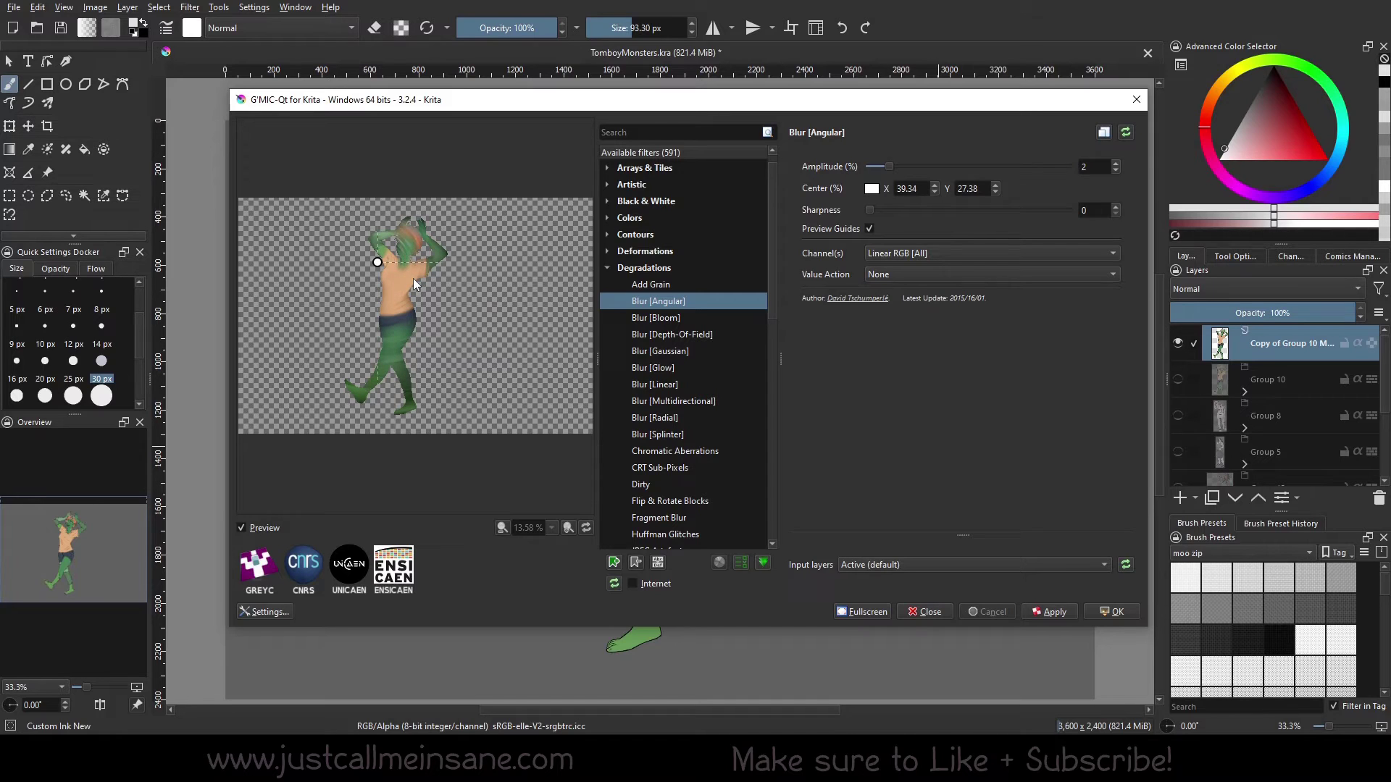
pyautogui.click(700, 318)
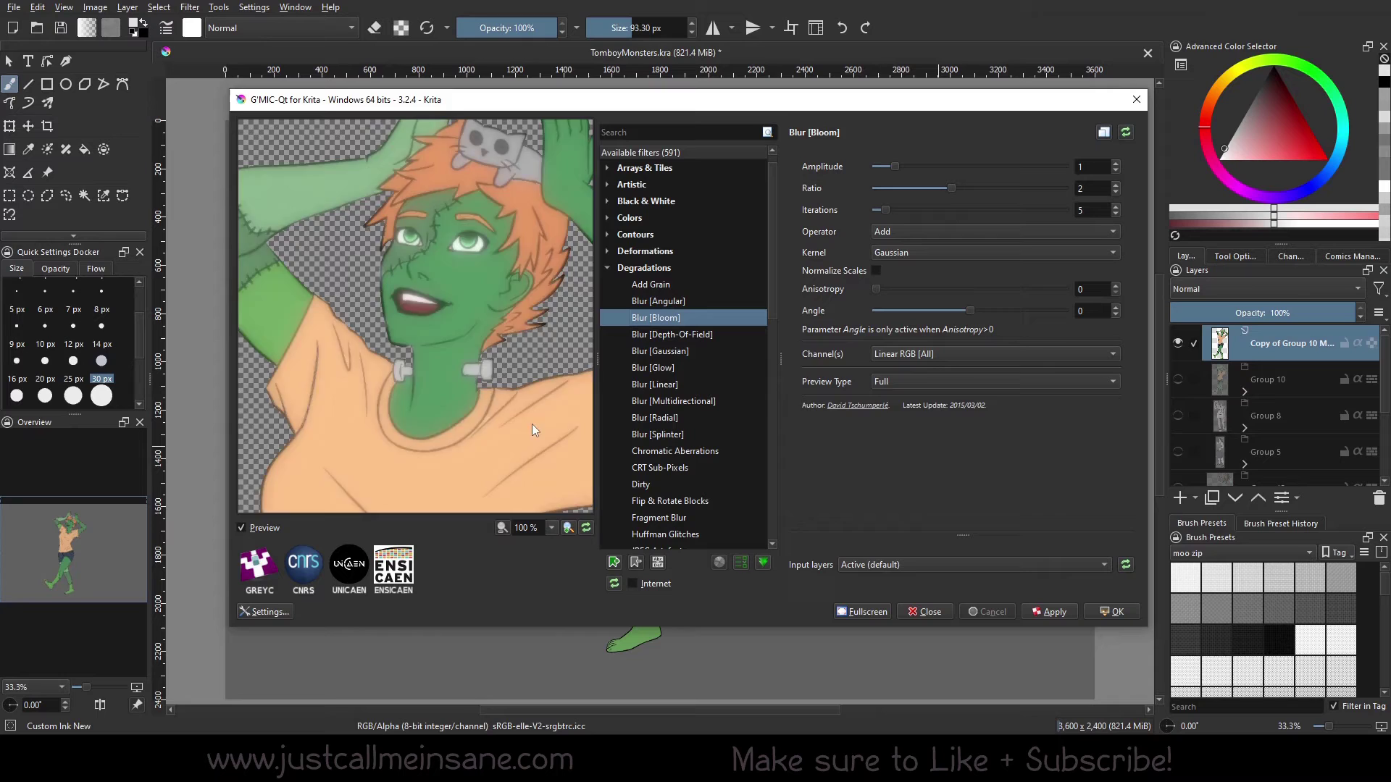
pyautogui.moveTo(531, 424); pyautogui.dragTo(471, 368)
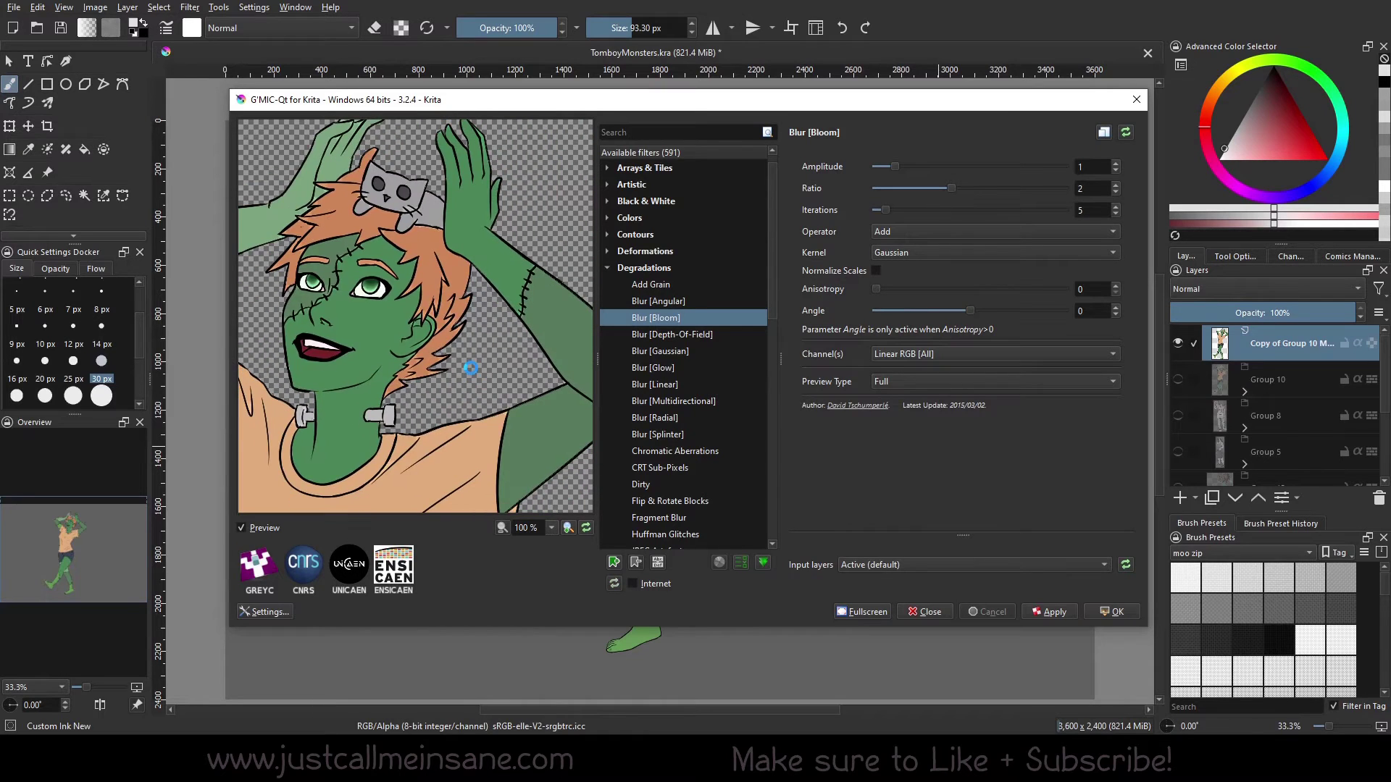
# Preview Blur [Depth-Of-Field] focused on the head, then move on to Blur [Gaussian]
pyautogui.click(714, 333)
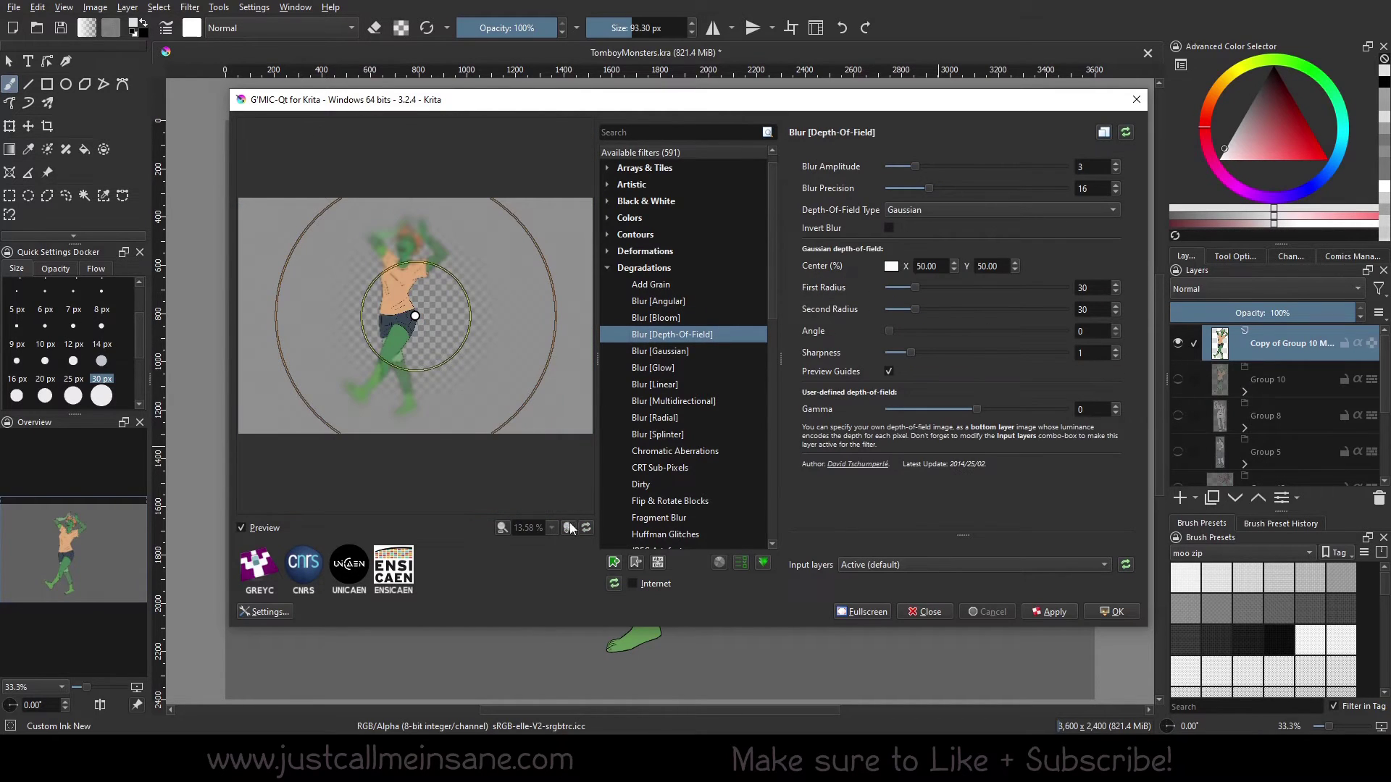
pyautogui.moveTo(415, 316); pyautogui.dragTo(398, 290)
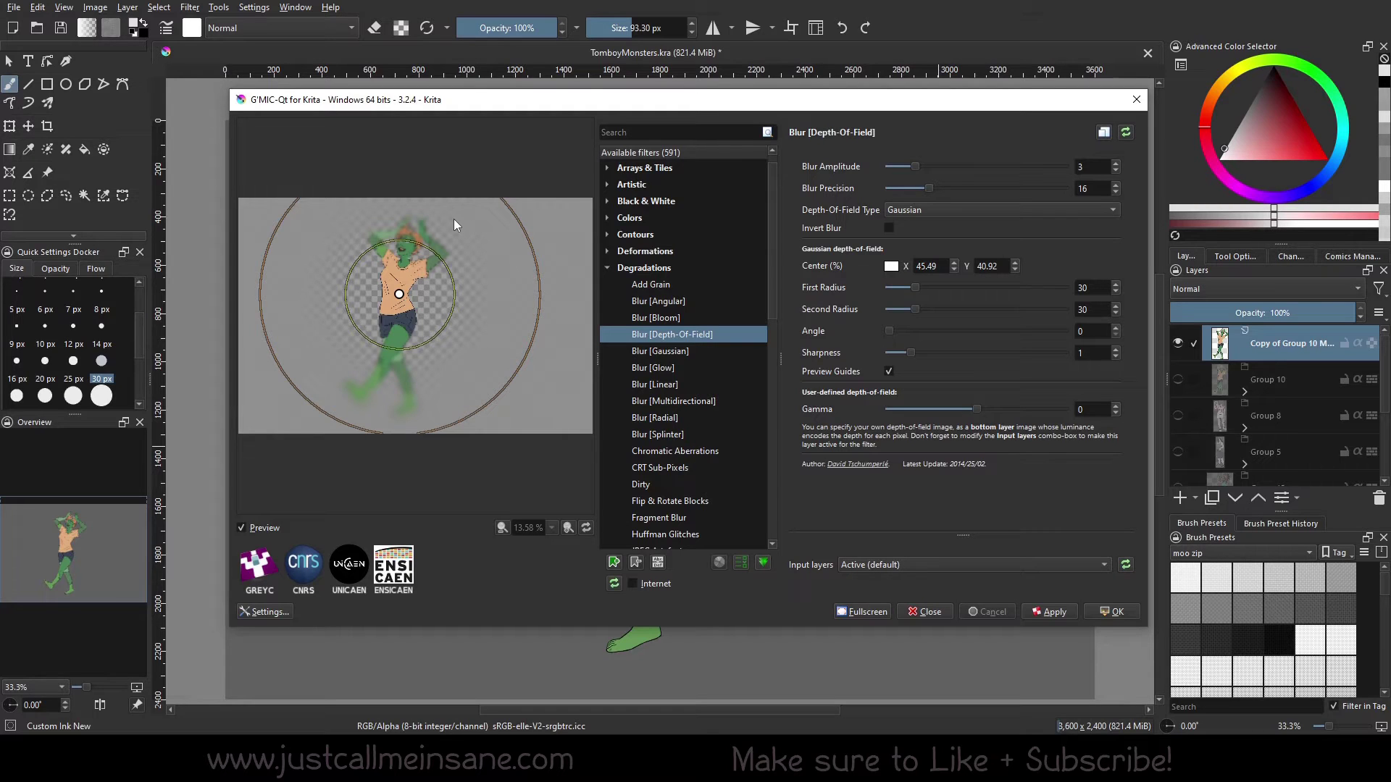
pyautogui.moveTo(399, 295)
pyautogui.mouseDown()
pyautogui.moveTo(399, 251)
pyautogui.moveTo(398, 297)
pyautogui.mouseUp()
pyautogui.press('Down')
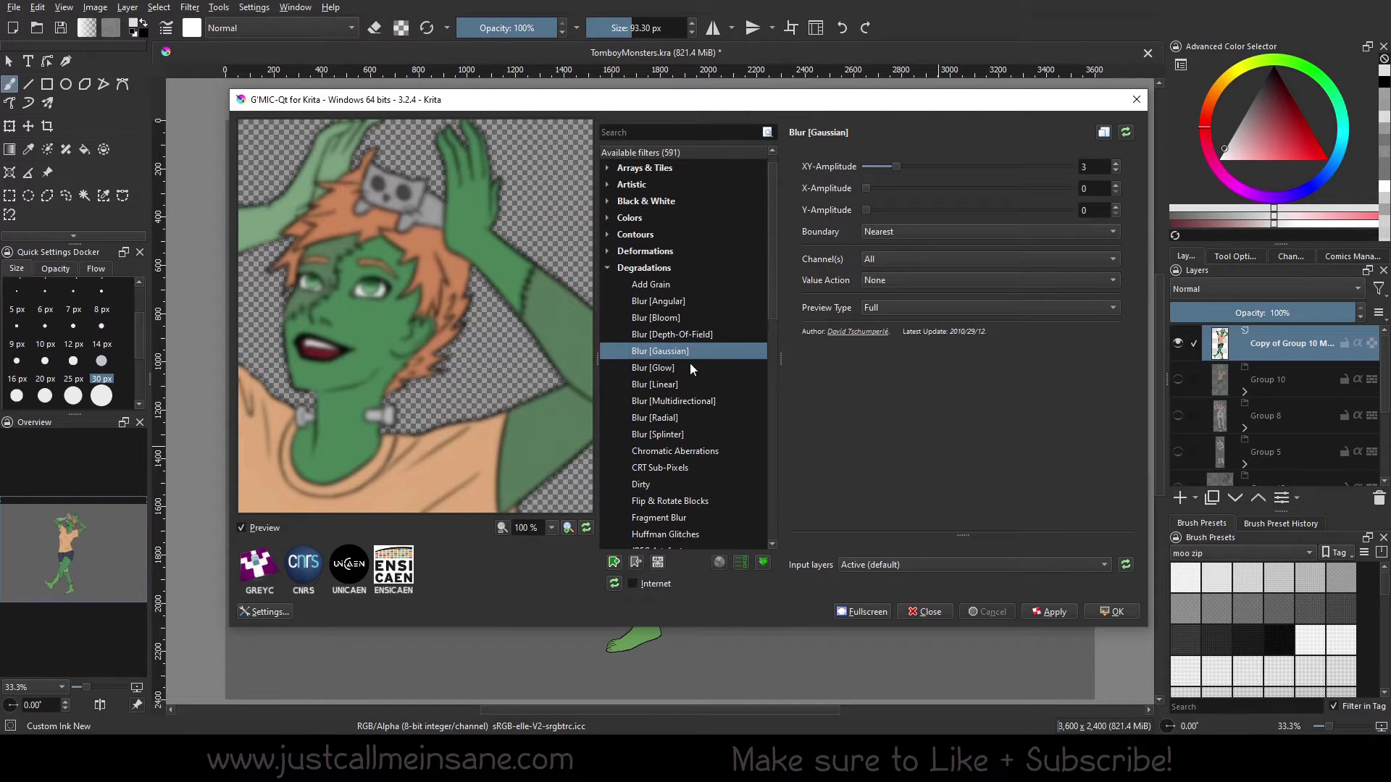
# Preview Blur [Glow], panning across the torso, jeans, face and cat
pyautogui.click(689, 366)
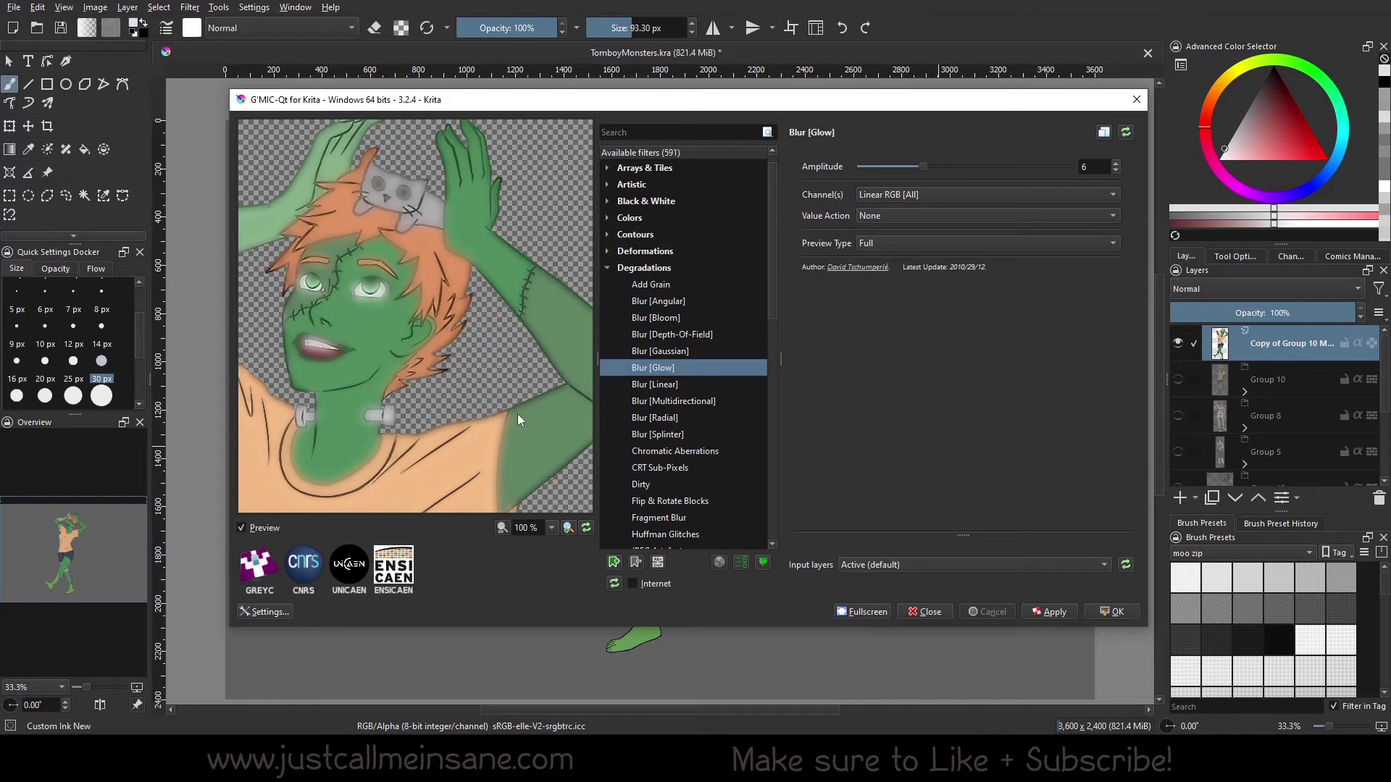
pyautogui.moveTo(500, 426); pyautogui.dragTo(523, 338)
pyautogui.moveTo(539, 463); pyautogui.dragTo(545, 314)
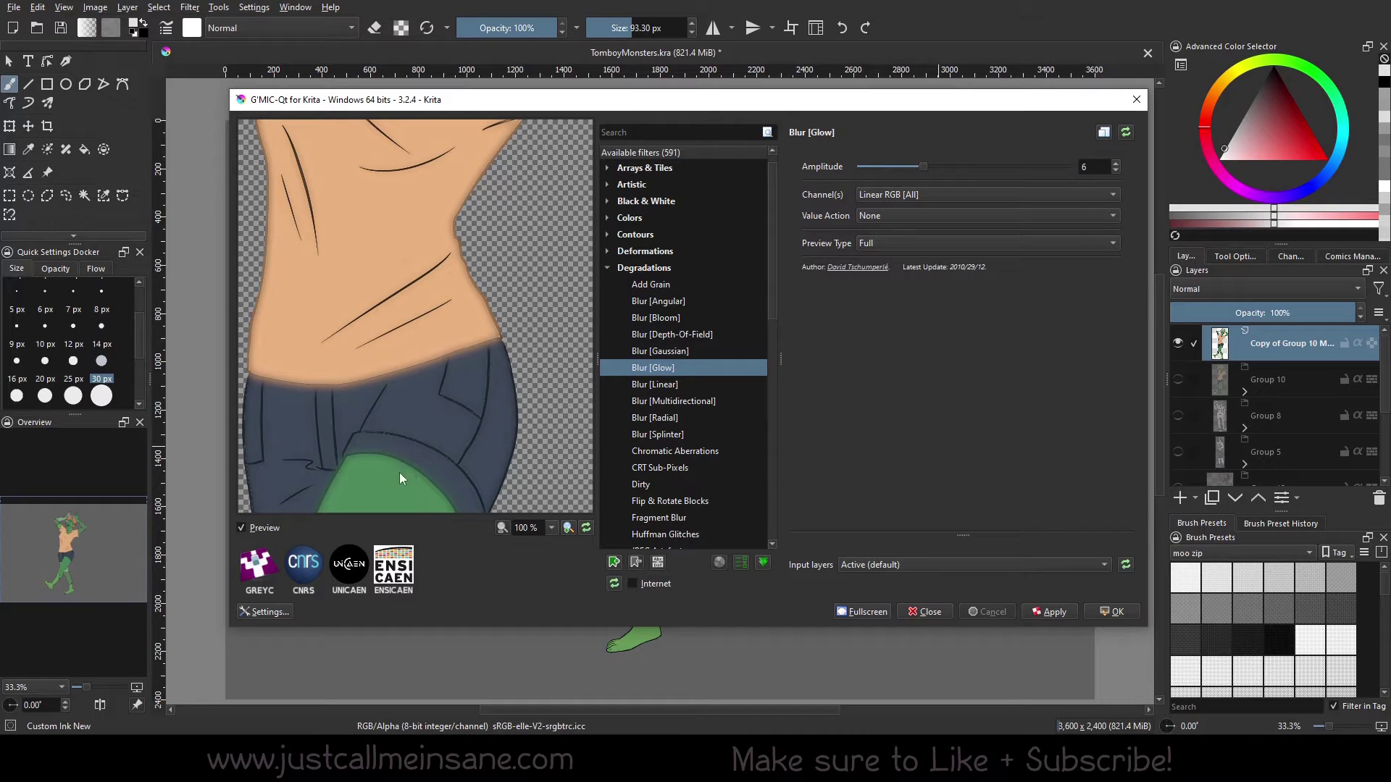
pyautogui.moveTo(455, 453); pyautogui.dragTo(506, 348)
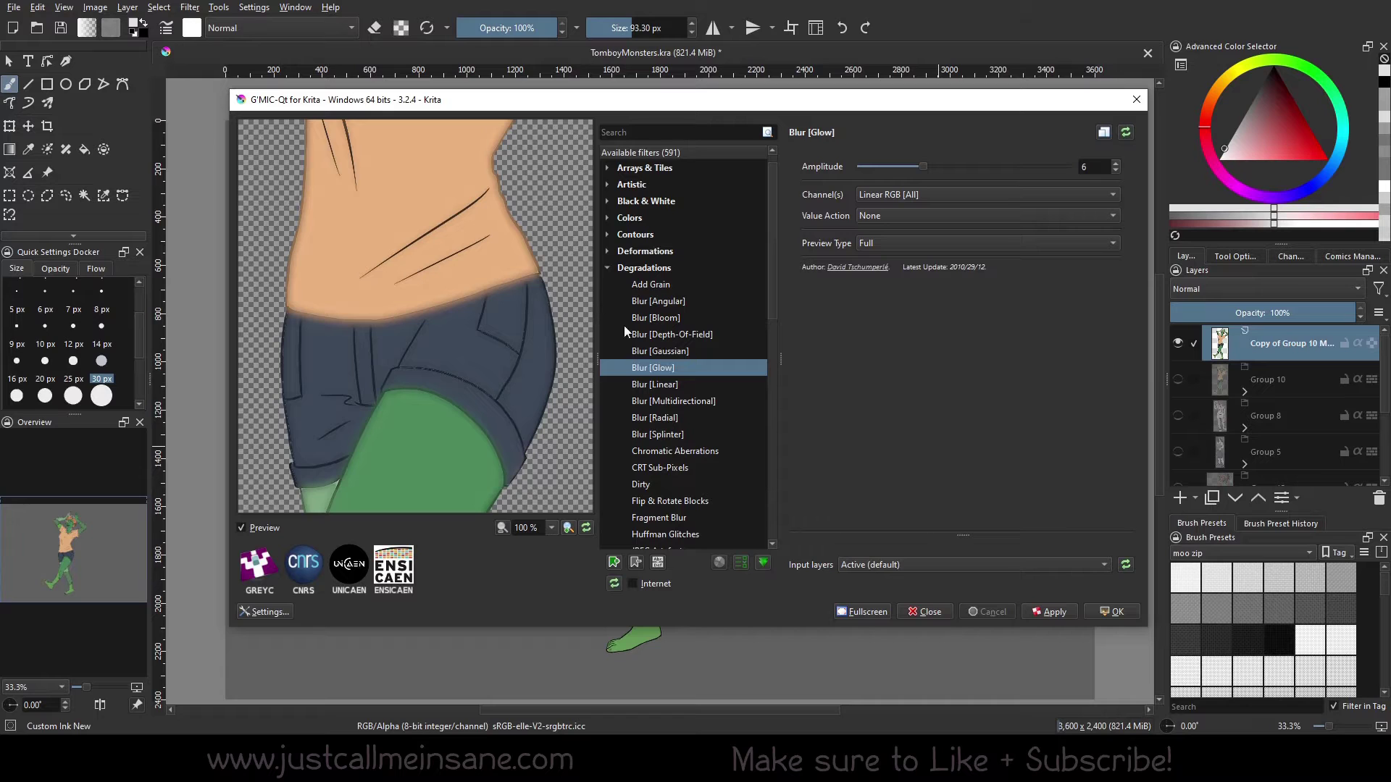
pyautogui.moveTo(527, 232); pyautogui.dragTo(475, 464)
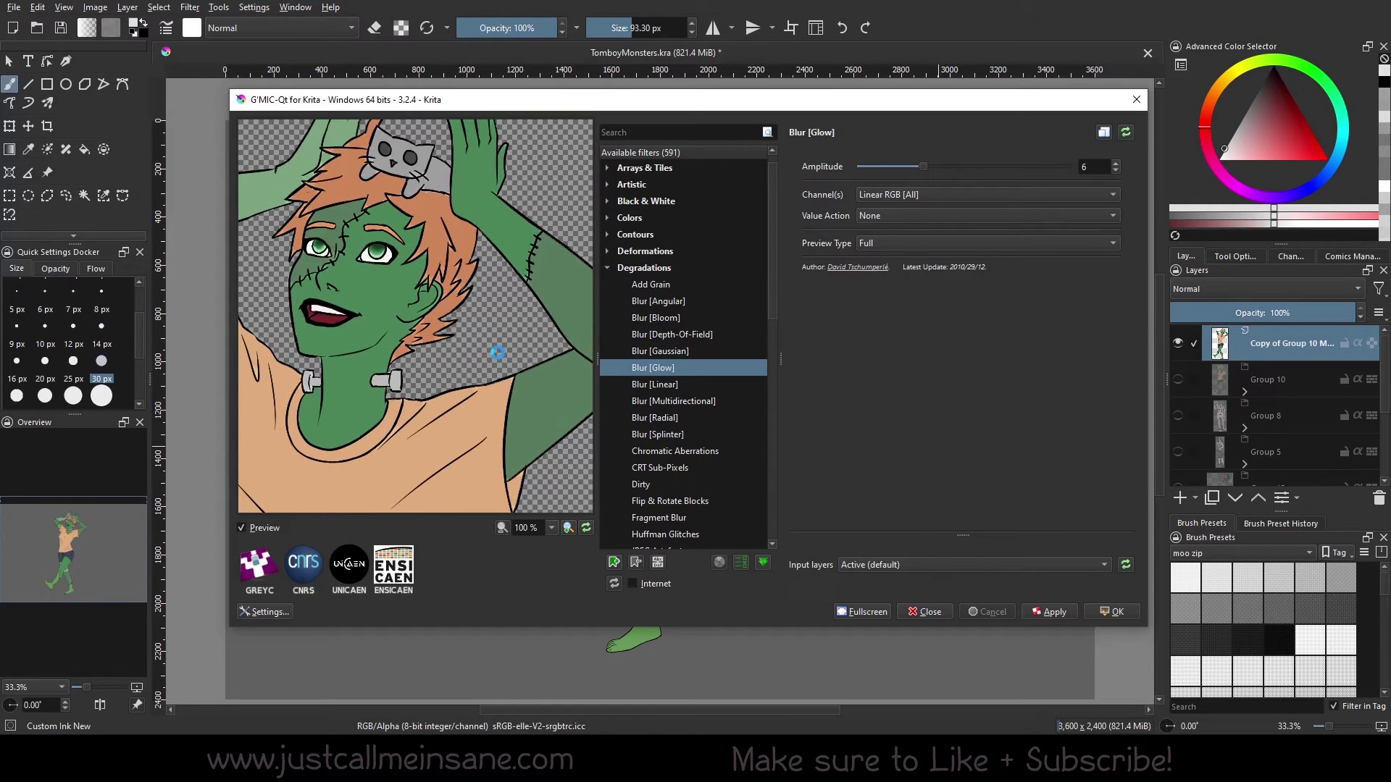
pyautogui.moveTo(445, 335); pyautogui.dragTo(520, 406)
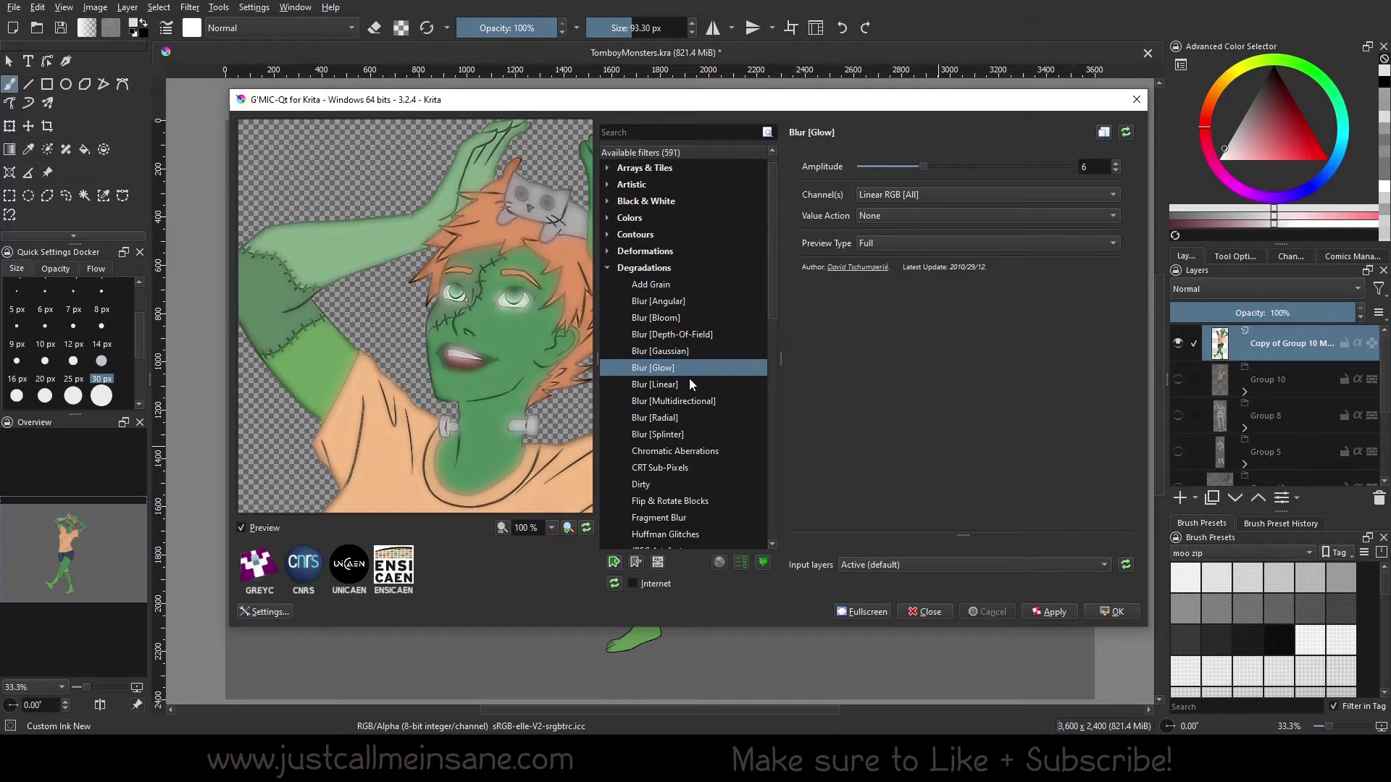
# Try Blur [Linear] and [Multidirectional], then preview Blur [Radial] centred down at the hips
pyautogui.click(689, 381)
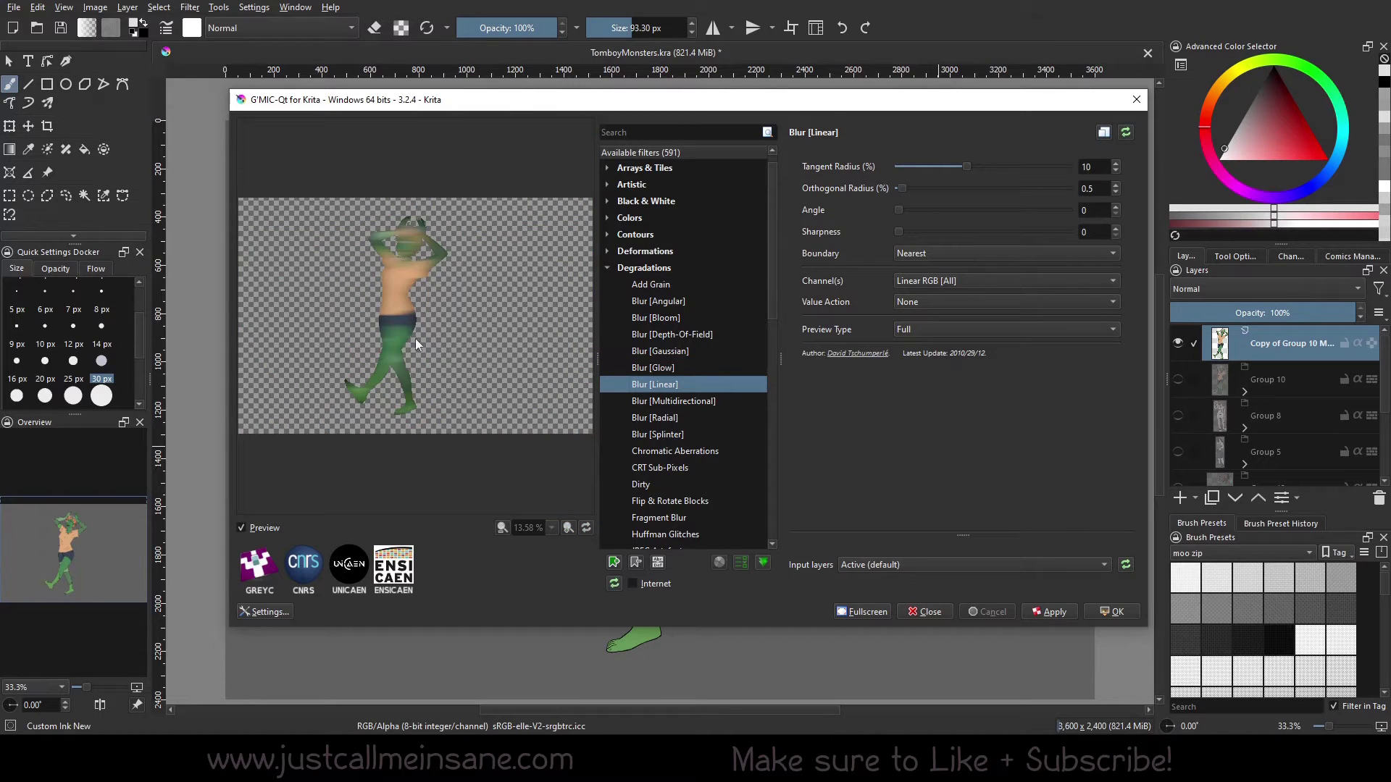
pyautogui.press('Down')
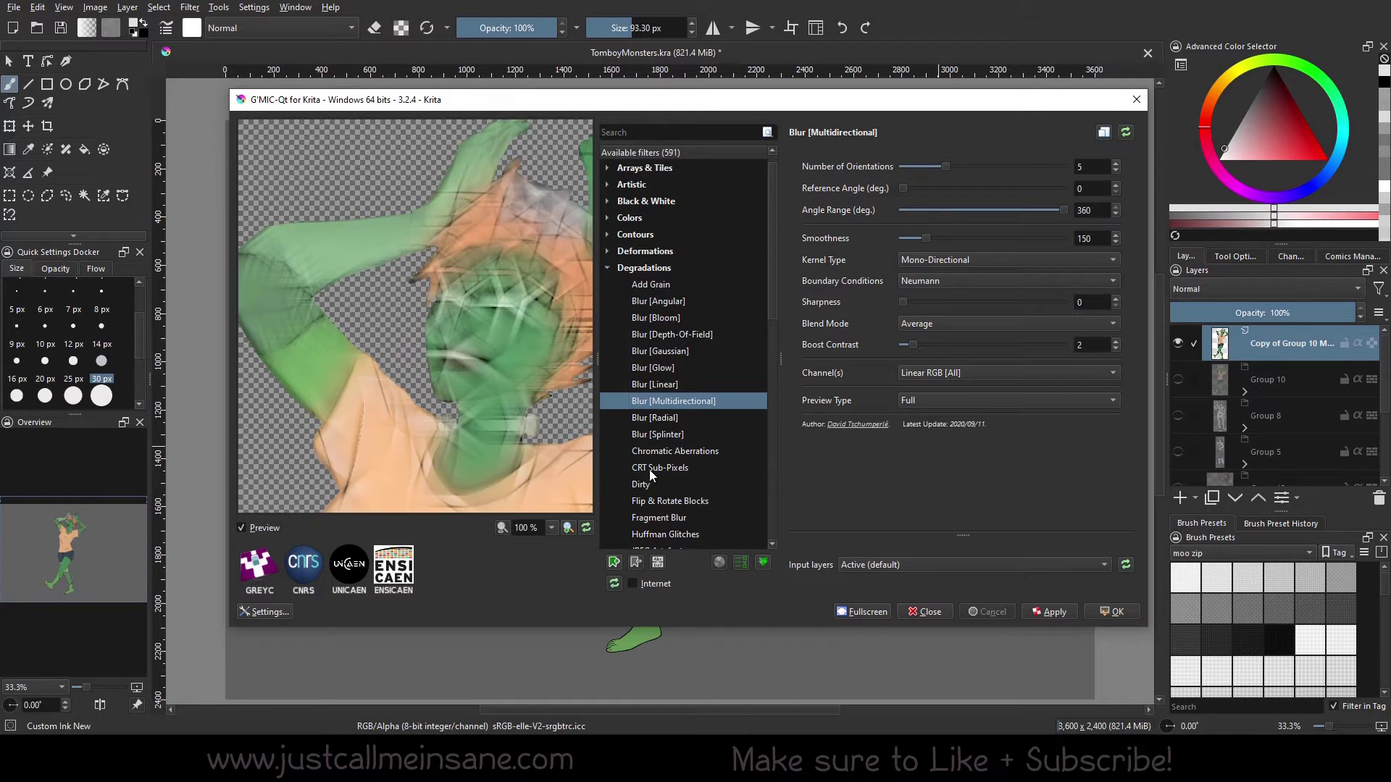
pyautogui.click(517, 455)
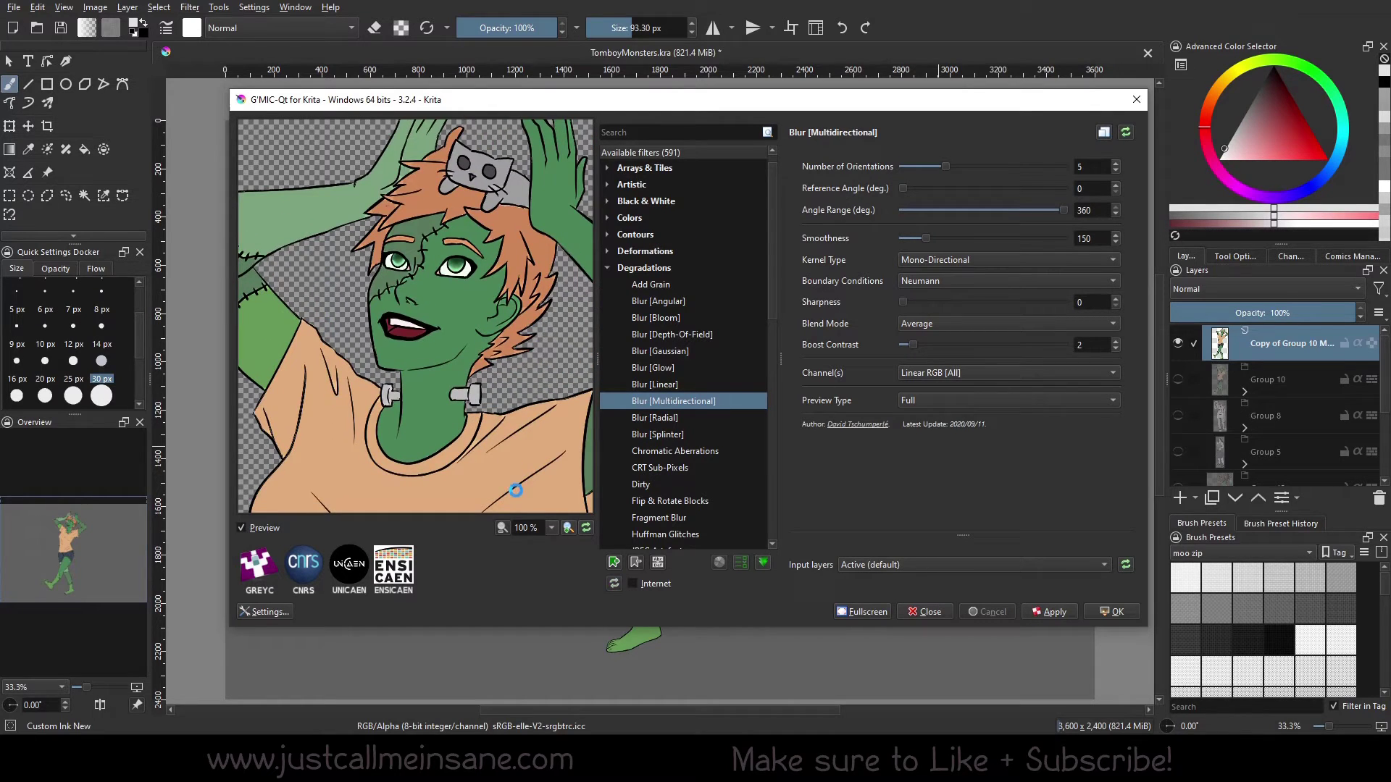
pyautogui.click(694, 417)
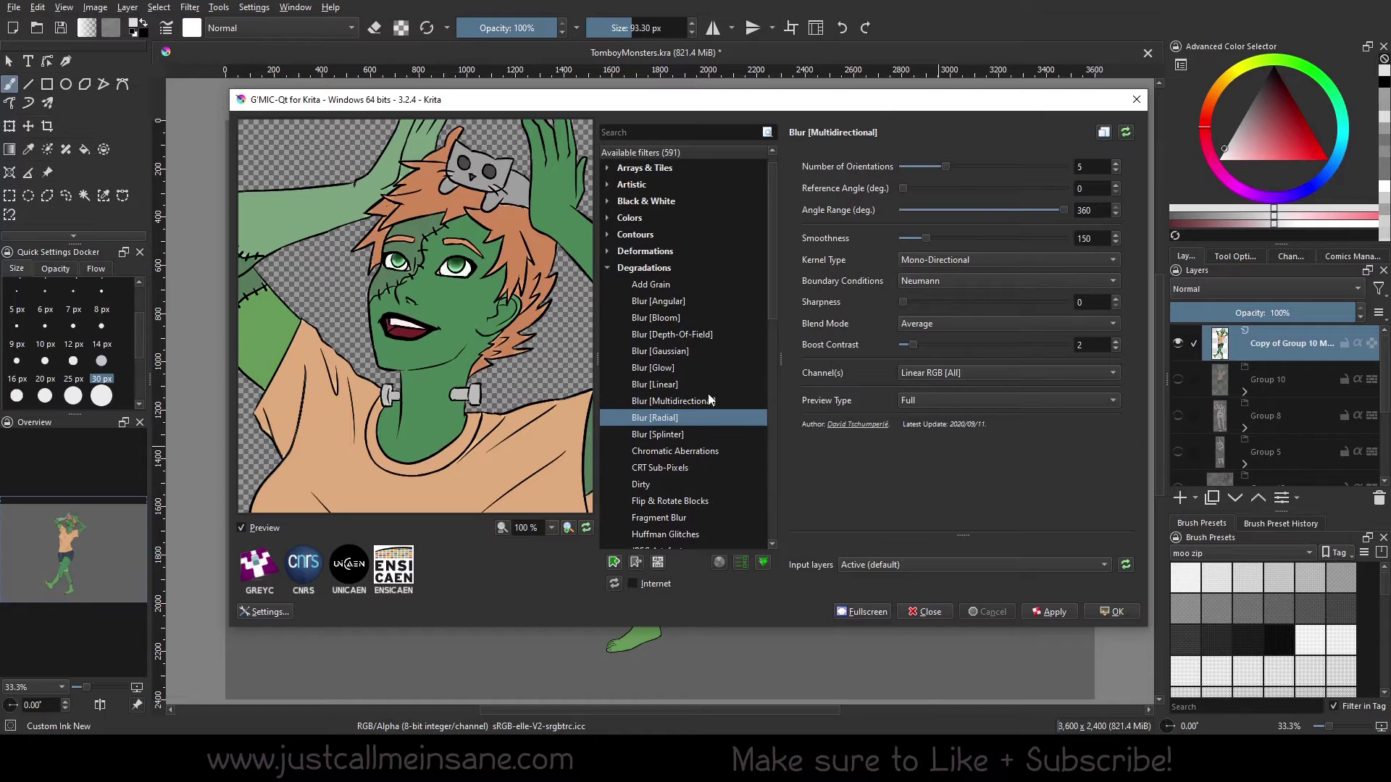
pyautogui.moveTo(404, 265); pyautogui.dragTo(399, 328)
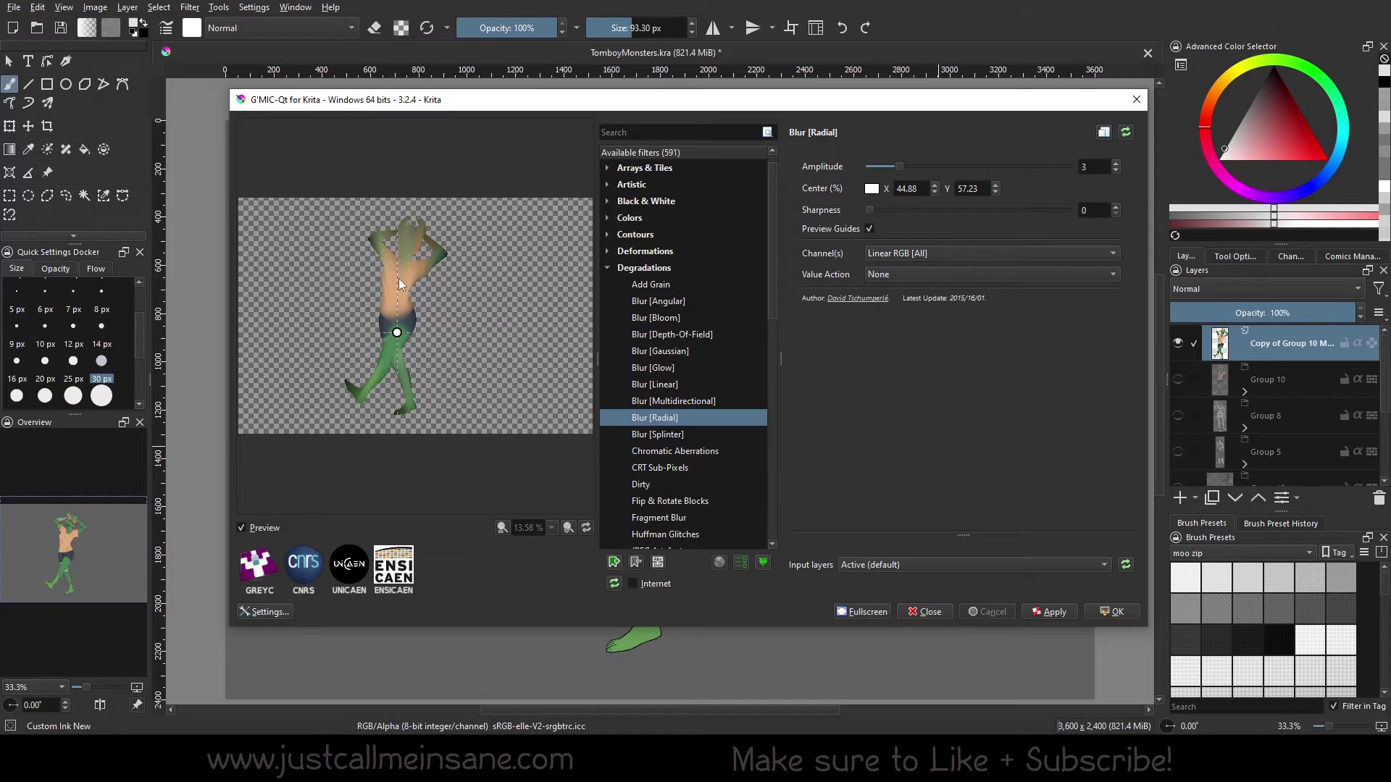
# Preview Blur [Splinter] with the preview zoomed to 28.17% to frame the whole figure
pyautogui.click(695, 435)
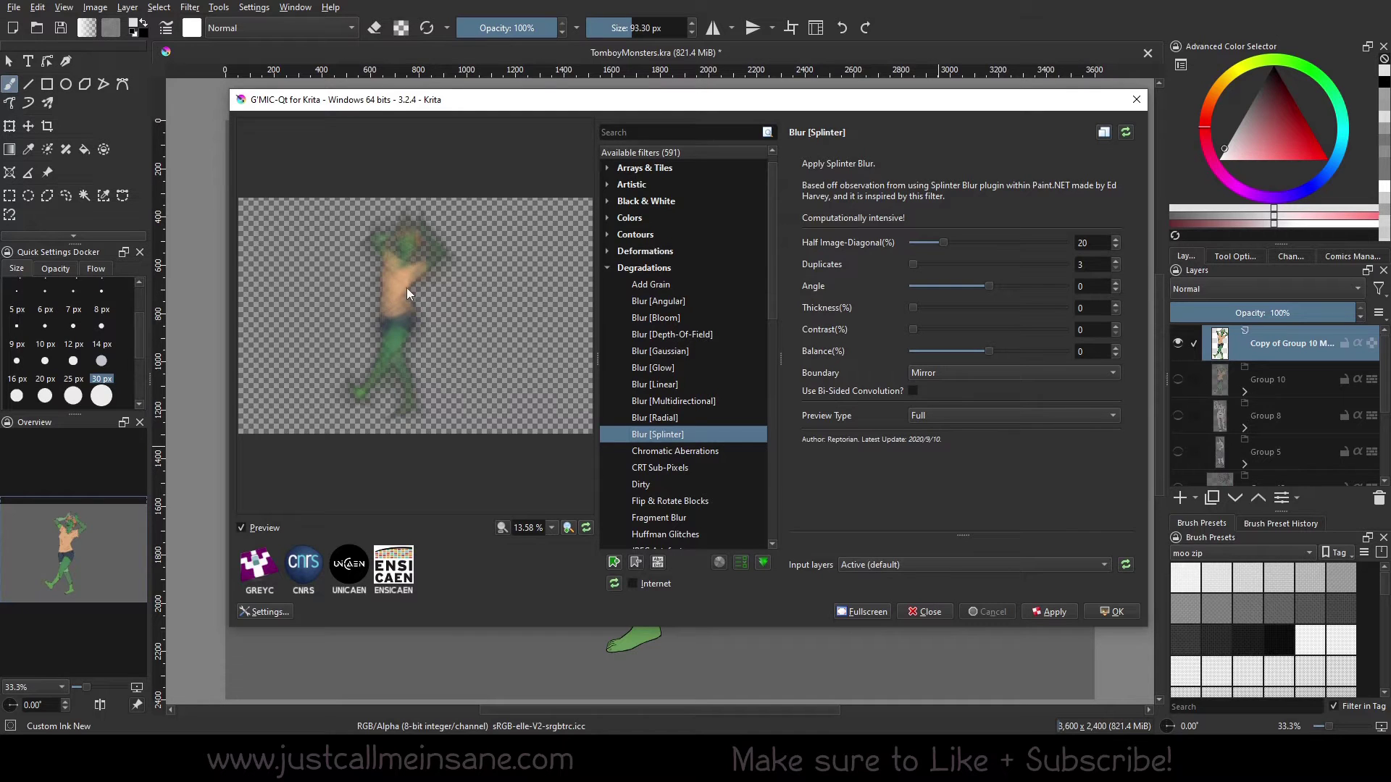
pyautogui.click(568, 528)
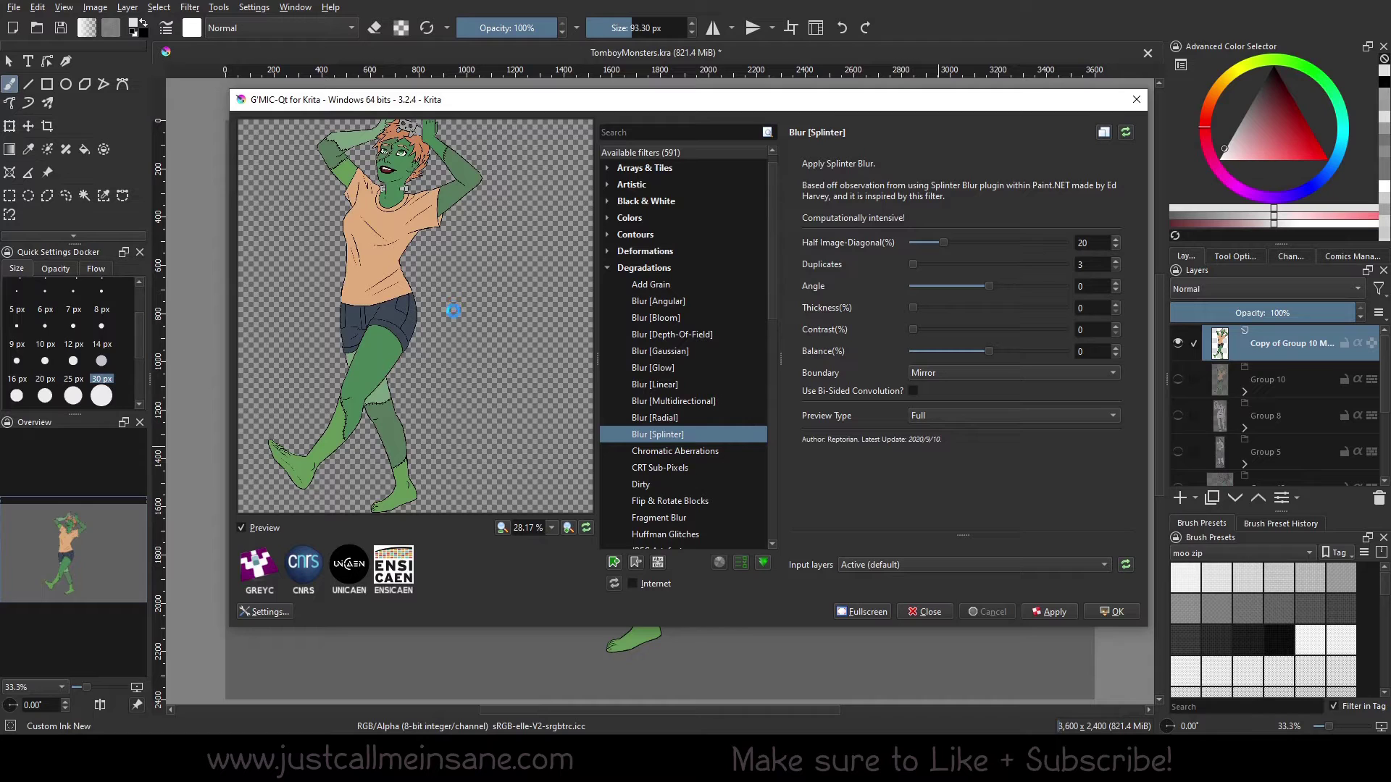
pyautogui.moveTo(451, 329); pyautogui.dragTo(460, 338)
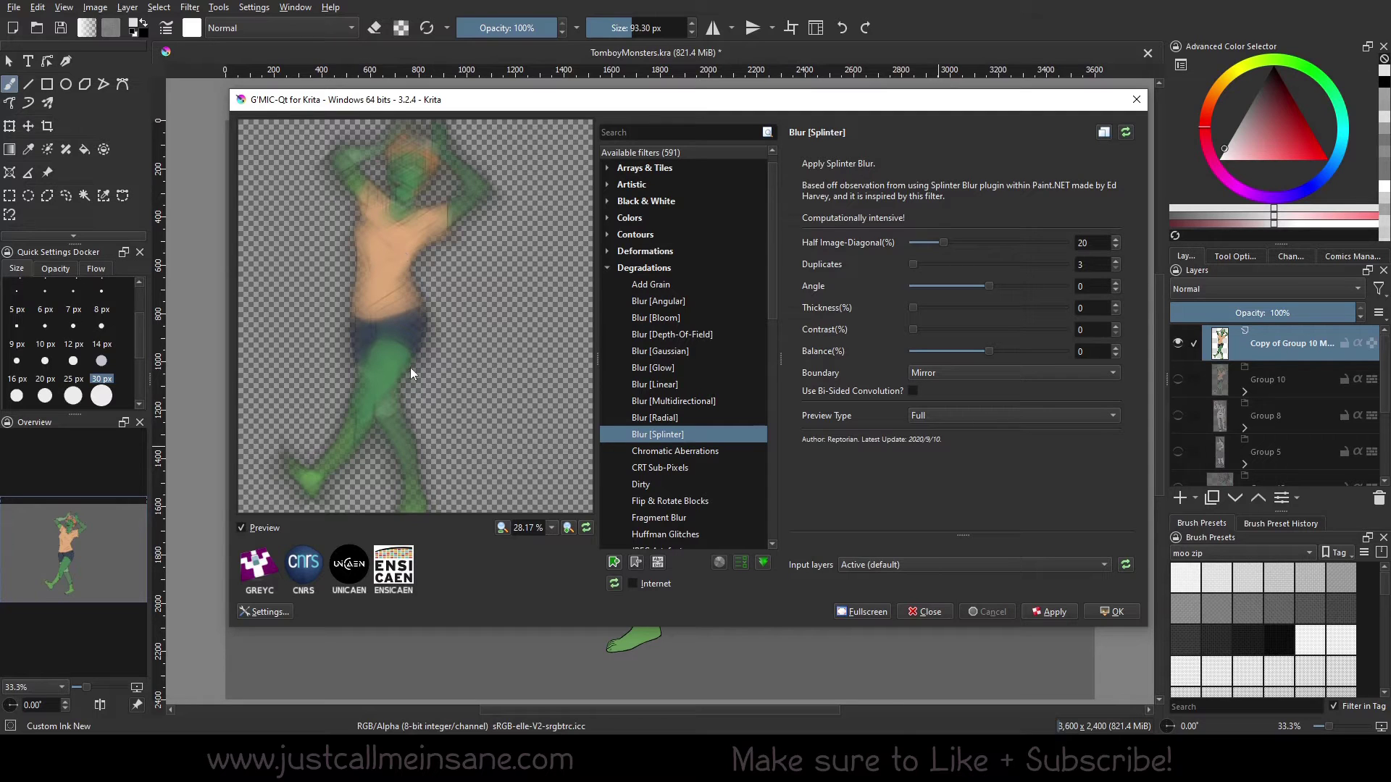
pyautogui.scroll(-2, 768, 330)
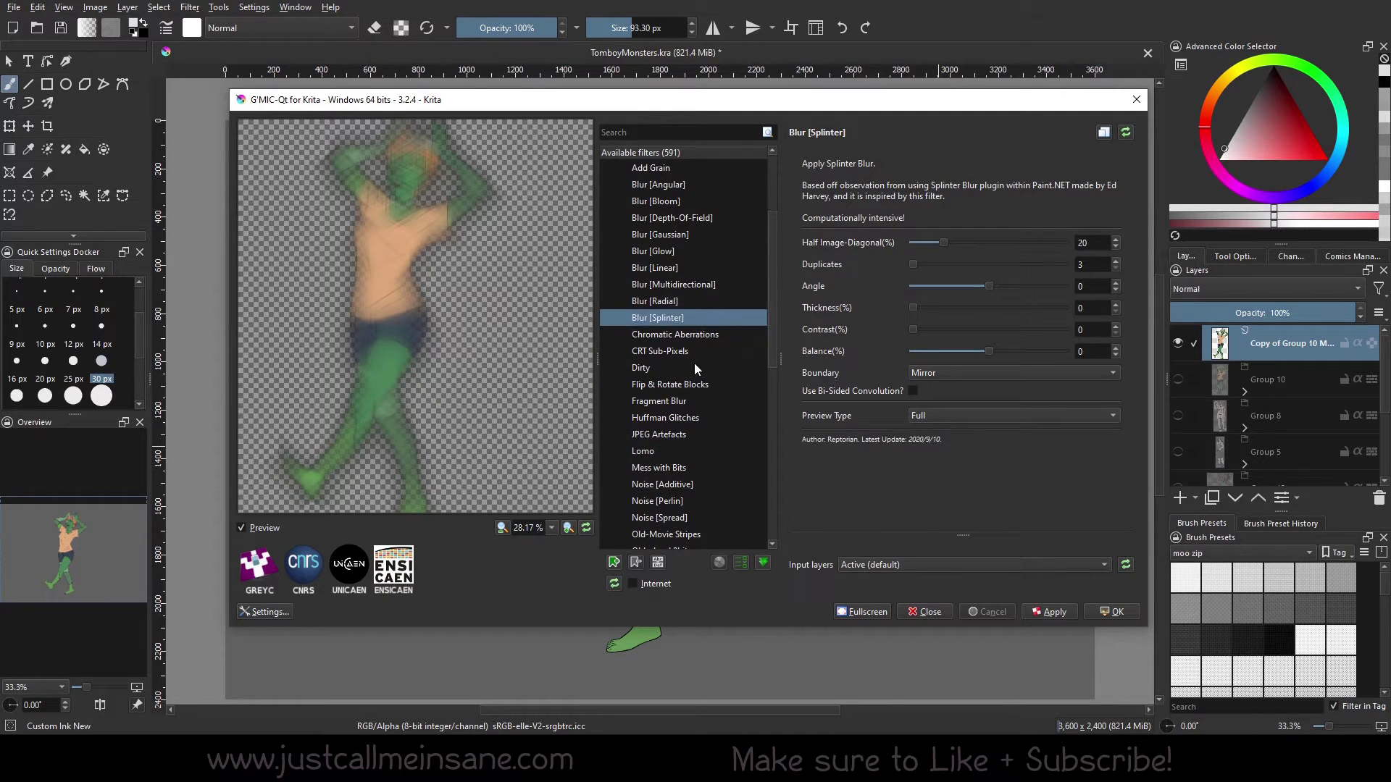
# Load the Dirty filter at Amplitude 30 and pan its preview over the torso, shirt and face
pyautogui.click(695, 366)
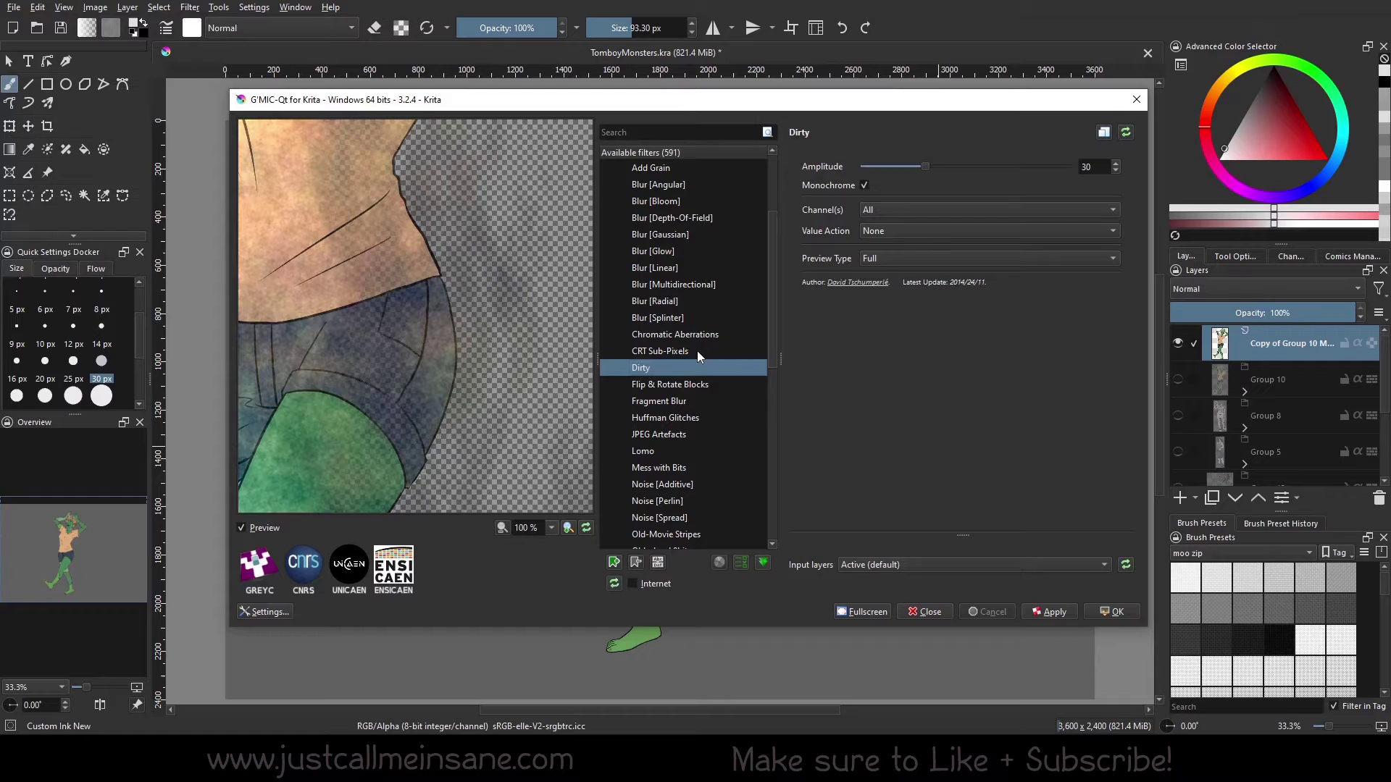
pyautogui.moveTo(336, 353); pyautogui.dragTo(459, 290)
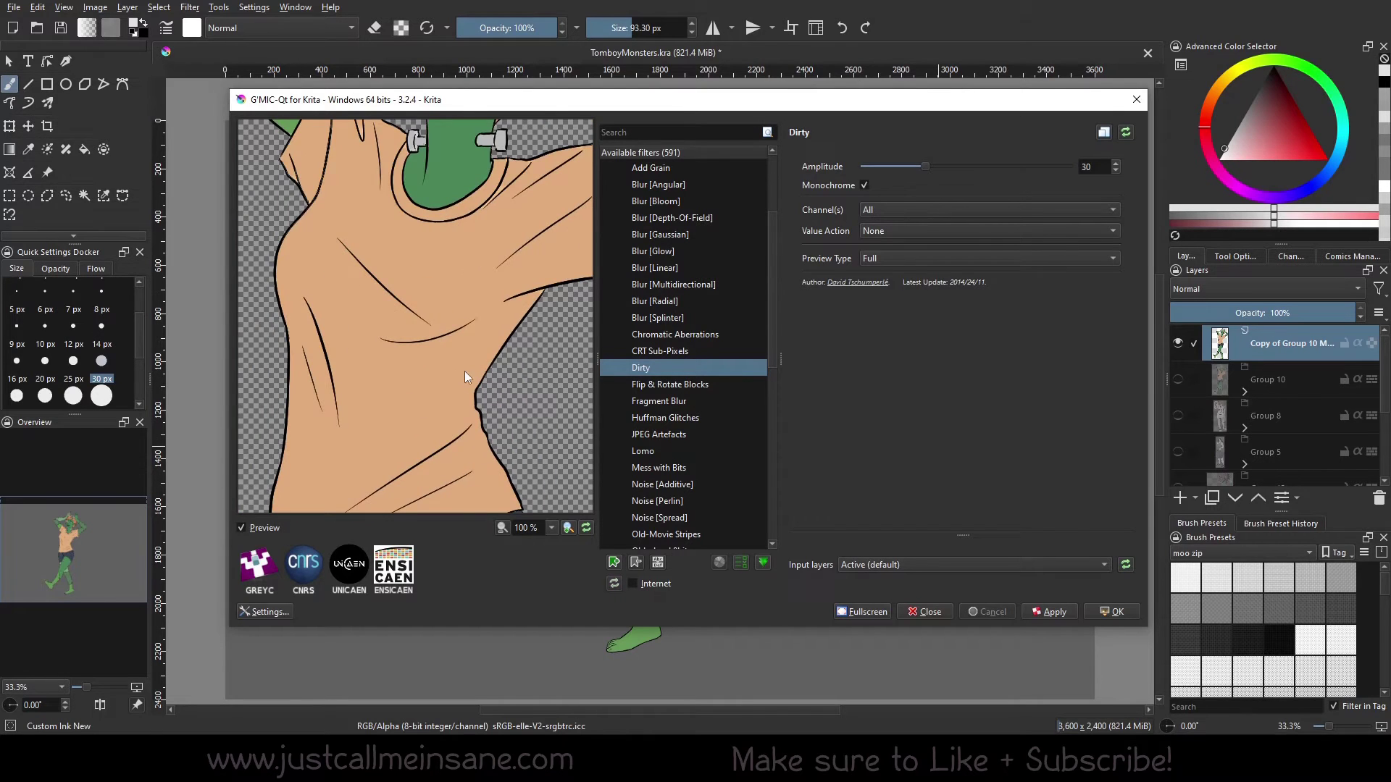
pyautogui.moveTo(523, 217); pyautogui.dragTo(497, 296)
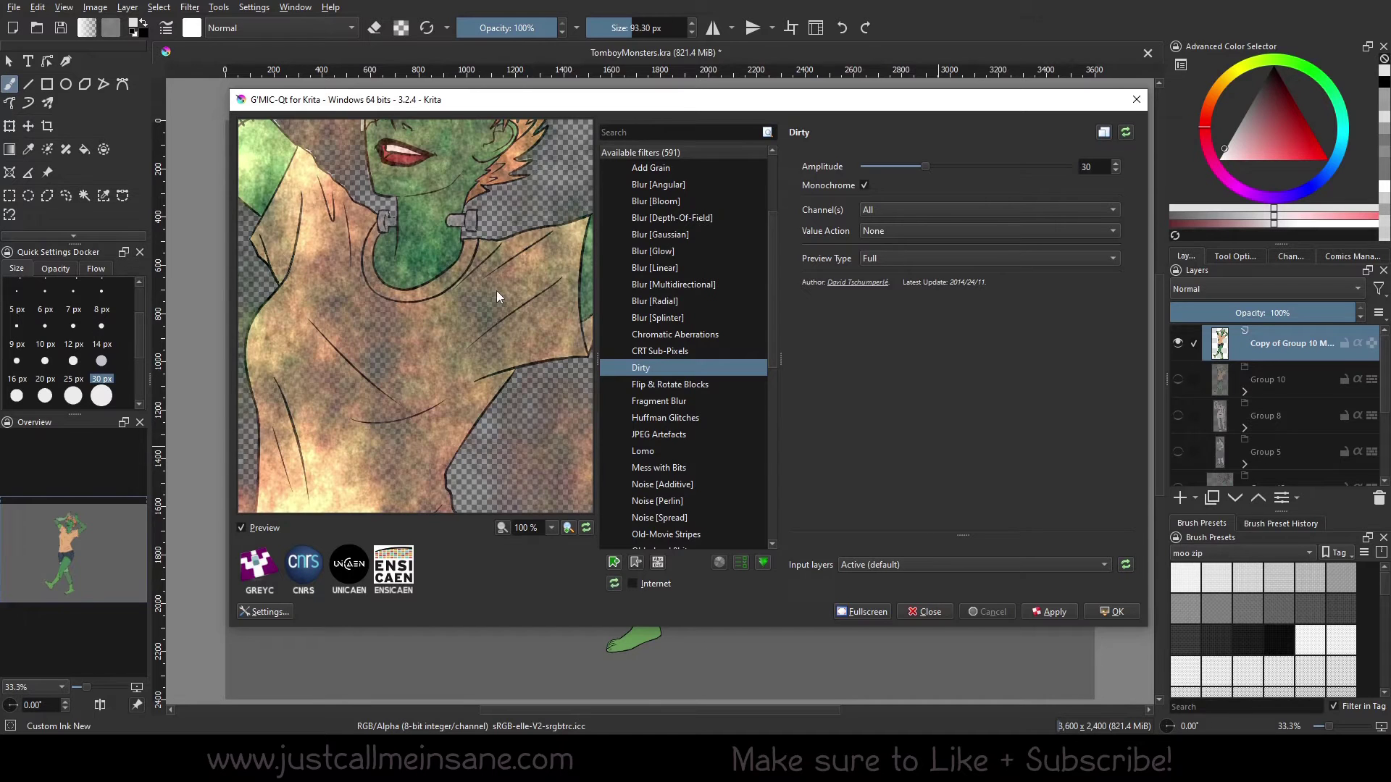
pyautogui.moveTo(498, 155); pyautogui.dragTo(406, 380)
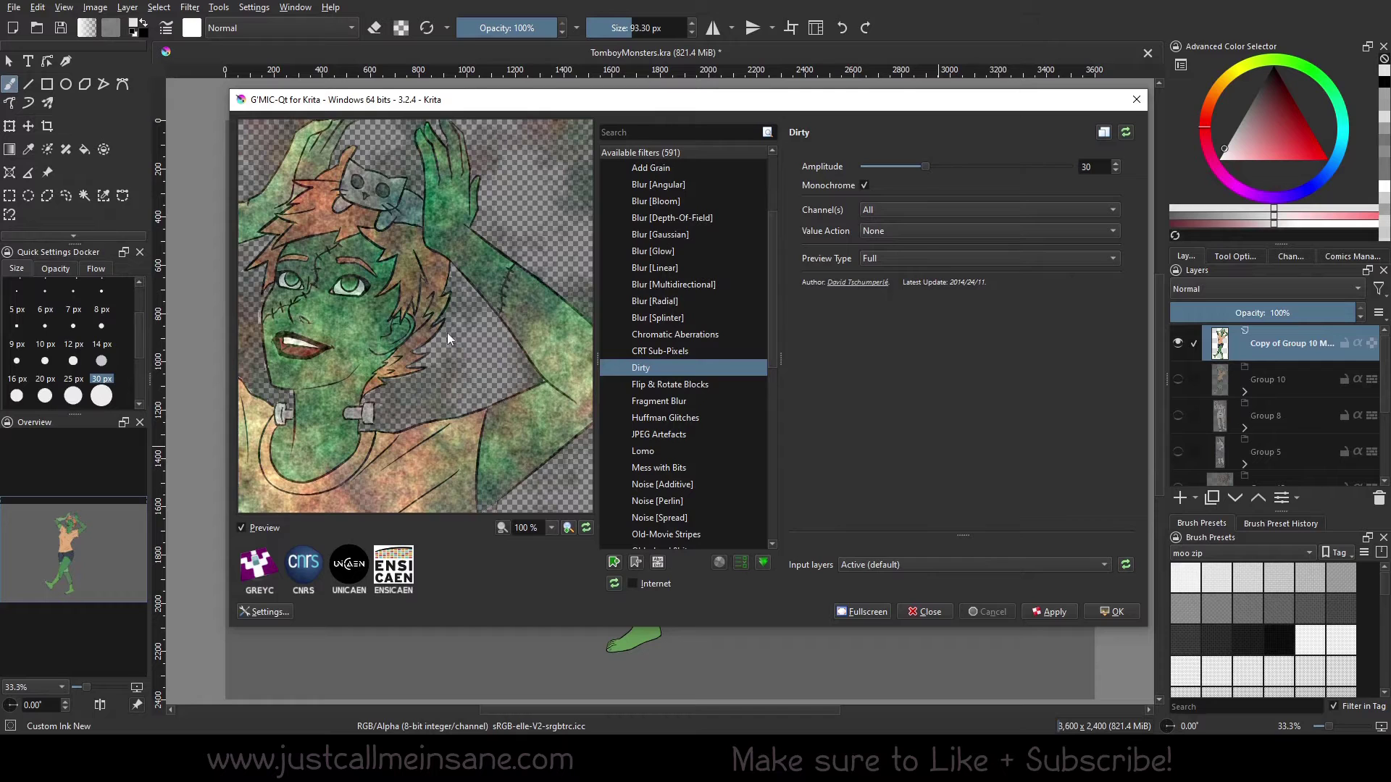
pyautogui.moveTo(339, 372); pyautogui.dragTo(508, 319)
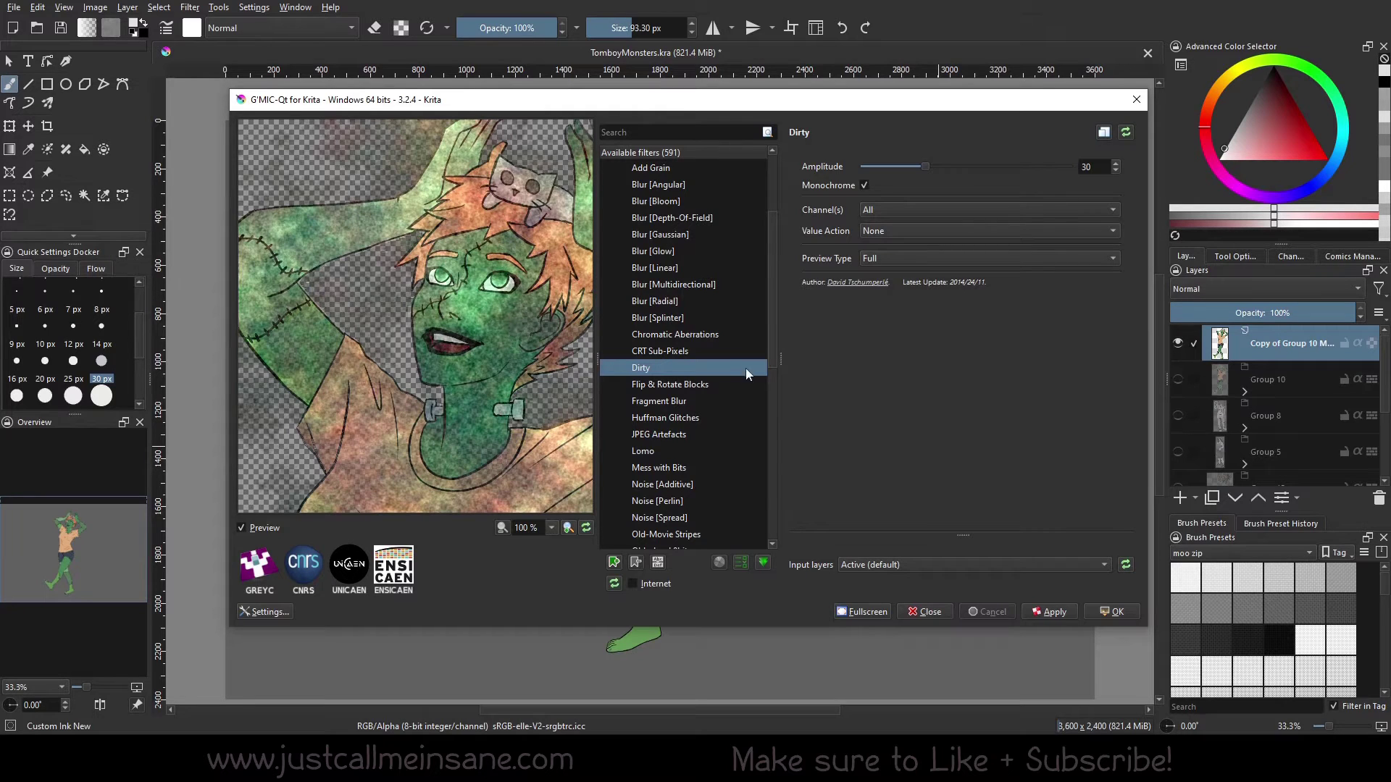
# Load Fragment Blur with 10 duplicates and pan the preview to centre the face
pyautogui.click(723, 401)
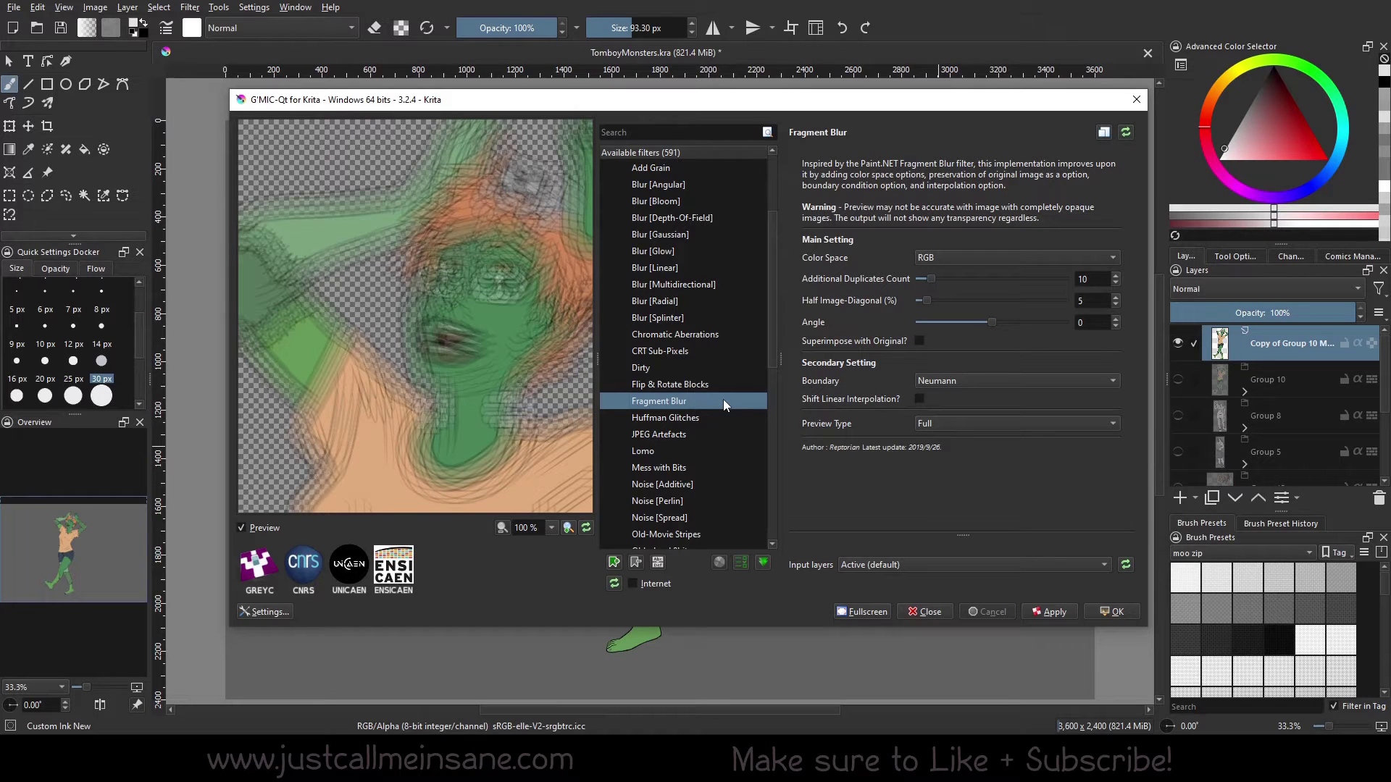
pyautogui.moveTo(549, 475); pyautogui.dragTo(542, 425)
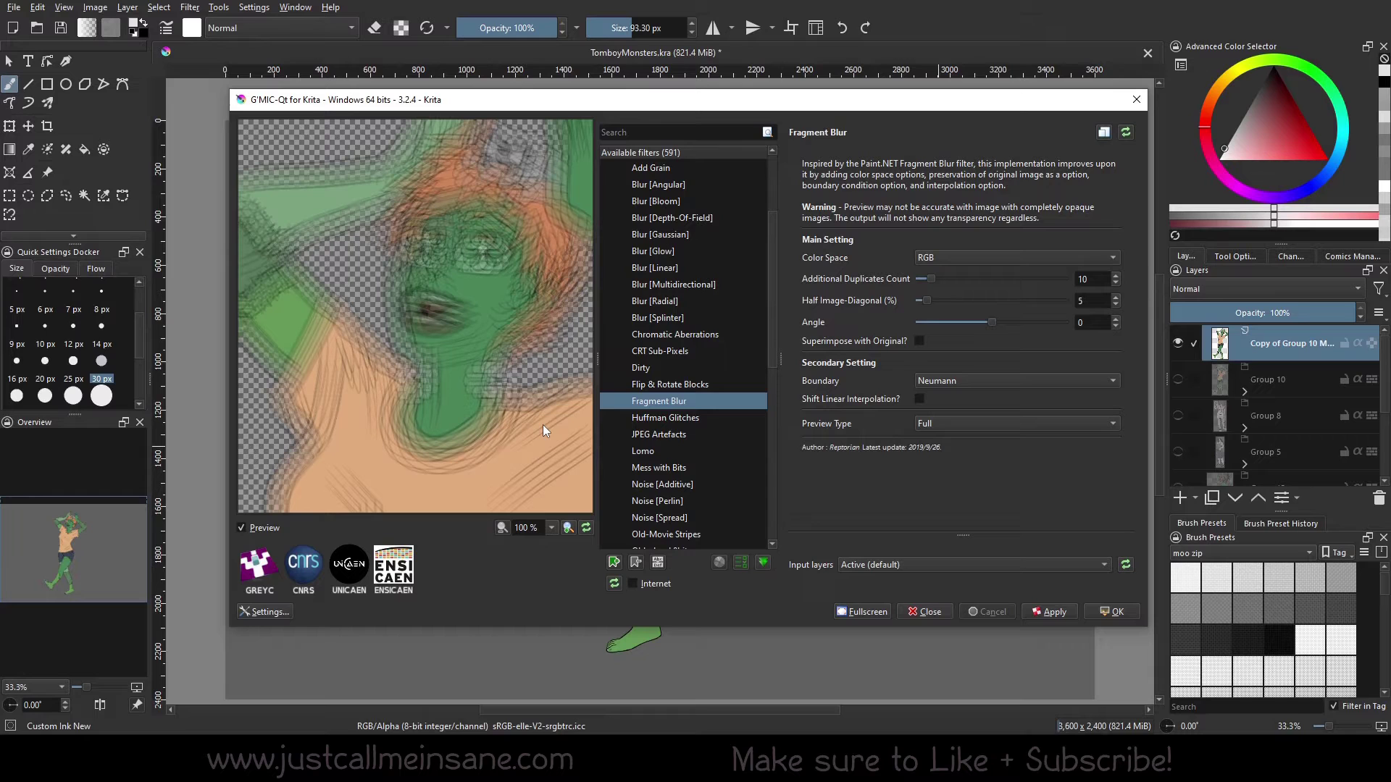
pyautogui.moveTo(542, 424); pyautogui.dragTo(436, 412)
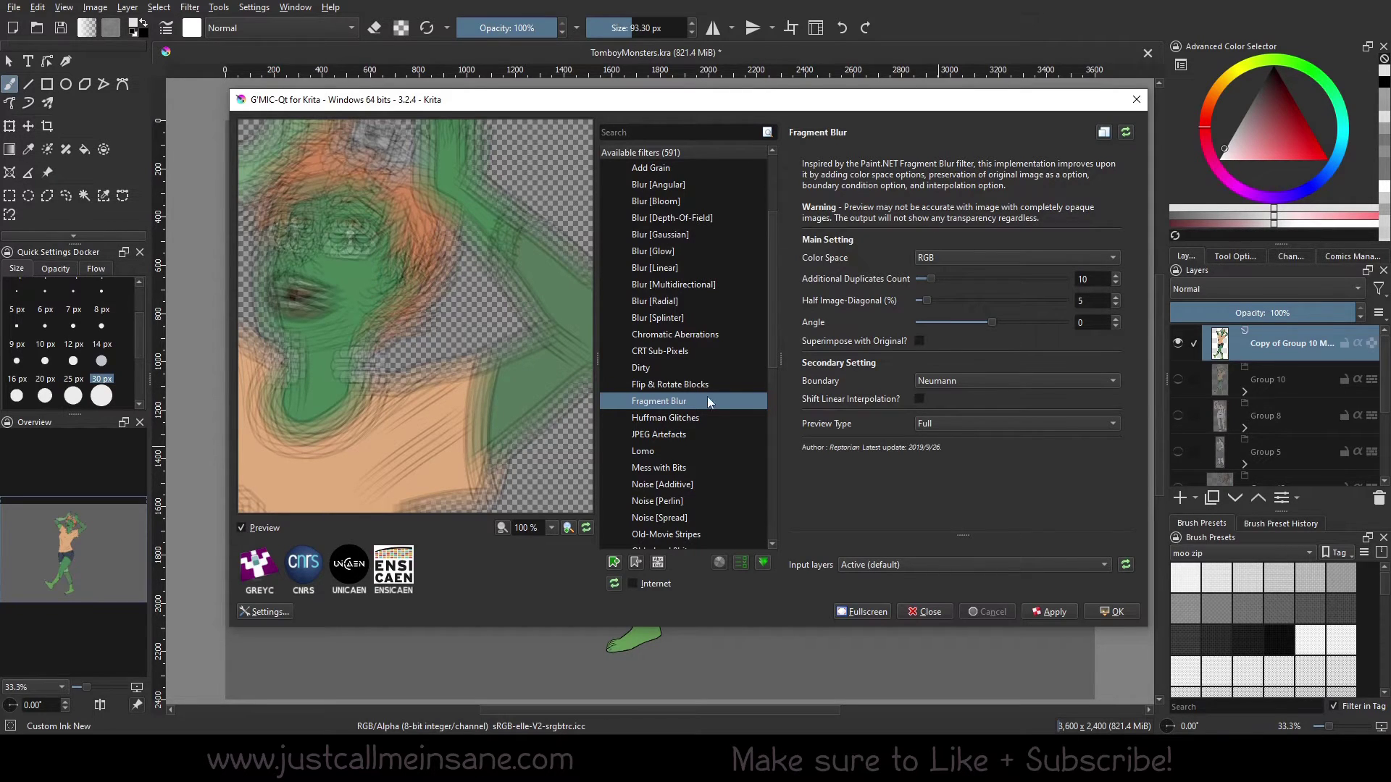
# Load Huffman Glitches and vary Noise Level from 15.1 down to 9.7, ending at 16.3
pyautogui.click(731, 416)
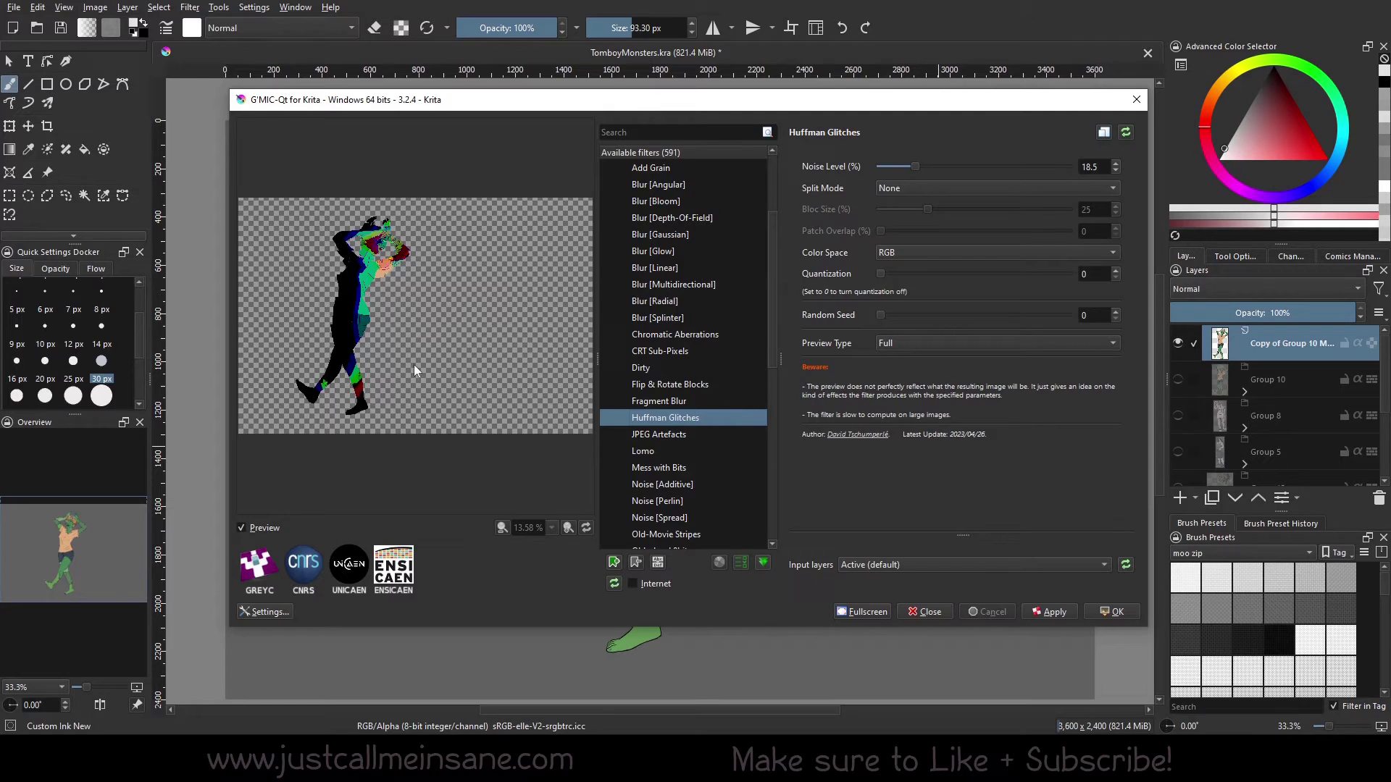
pyautogui.moveTo(914, 166); pyautogui.dragTo(898, 167)
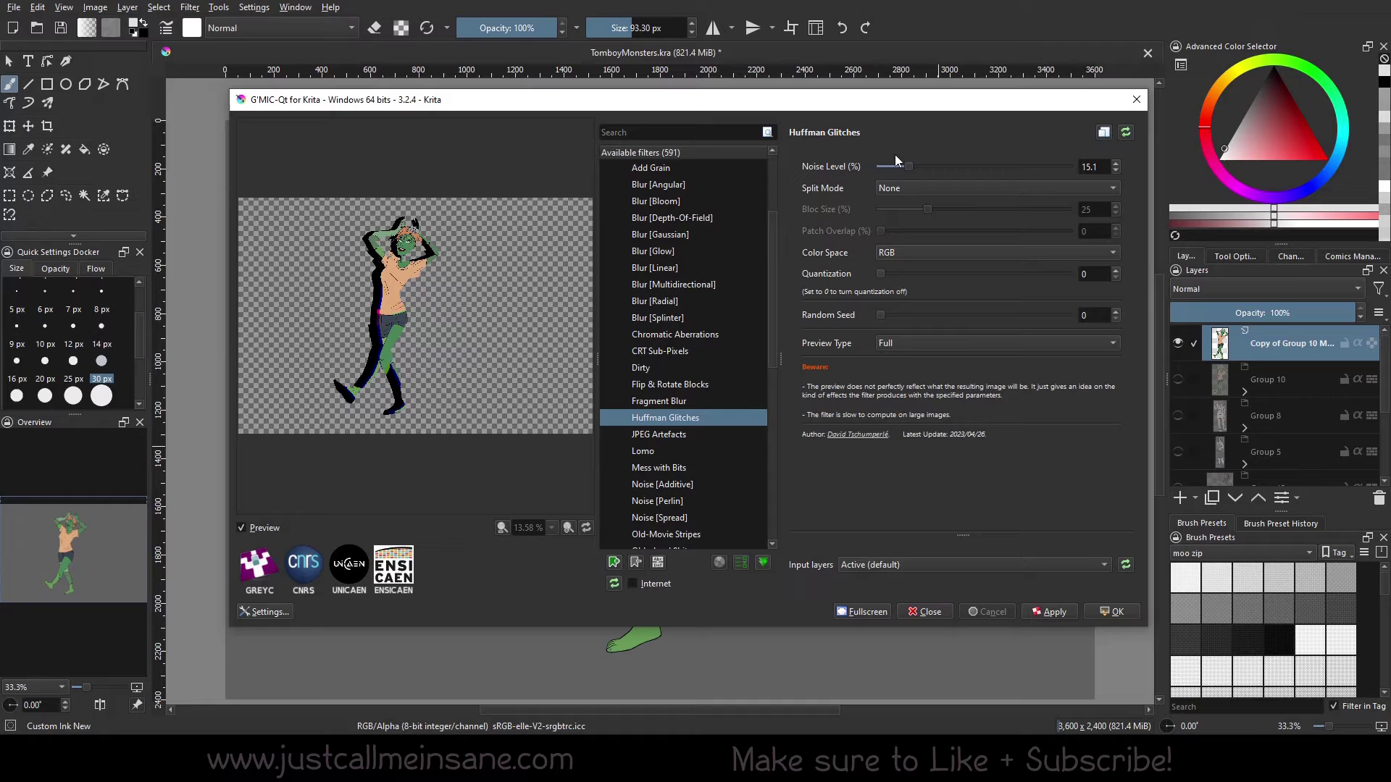
pyautogui.moveTo(907, 167); pyautogui.dragTo(898, 168)
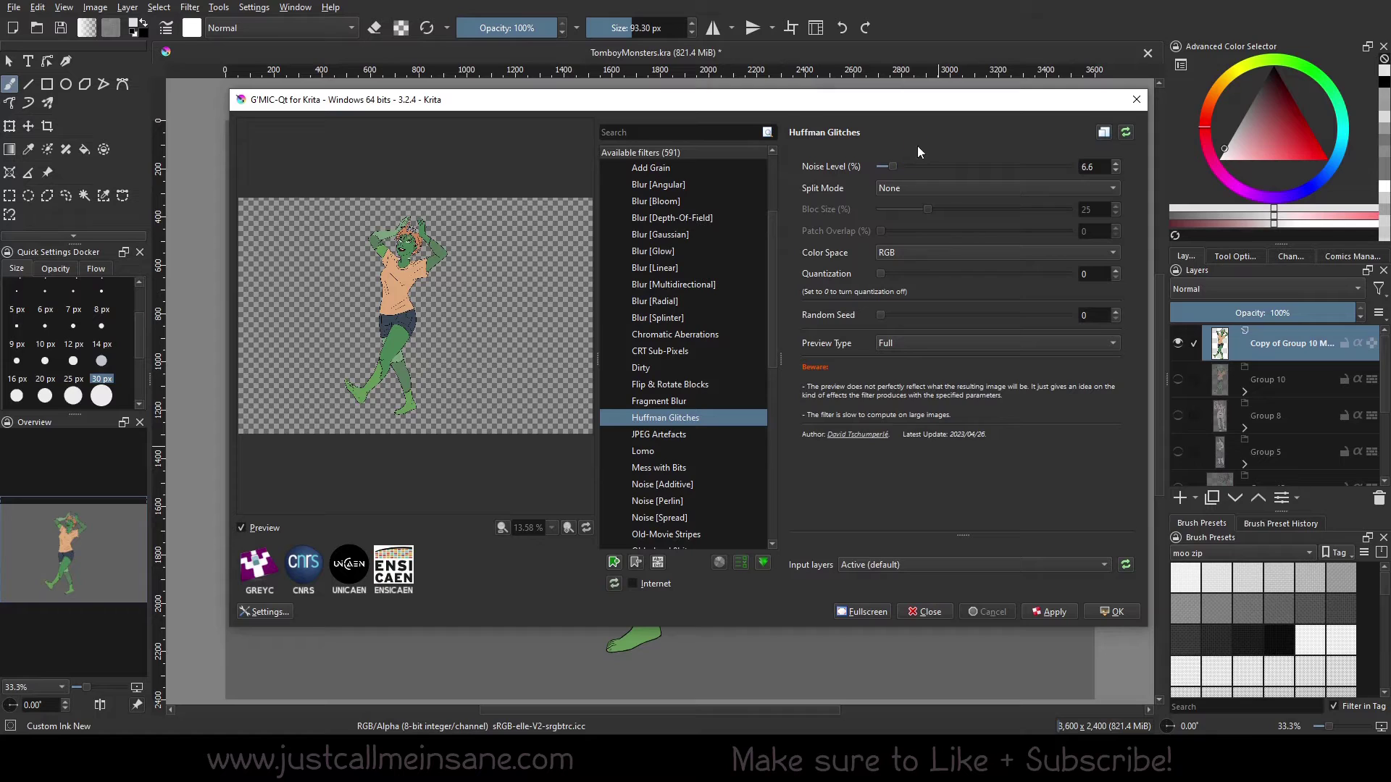
pyautogui.moveTo(890, 164); pyautogui.dragTo(909, 165)
pyautogui.click(885, 188)
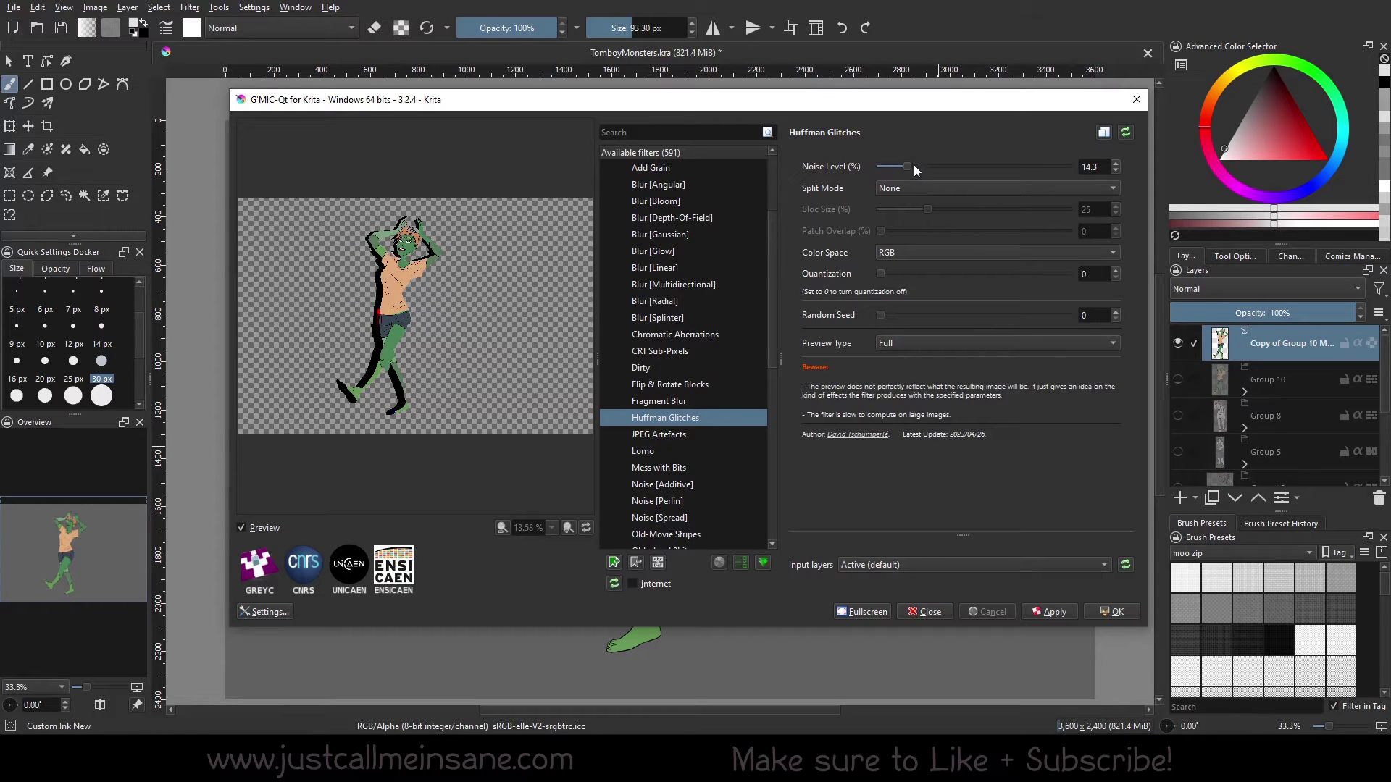
pyautogui.click(1116, 164)
pyautogui.click(1116, 164)
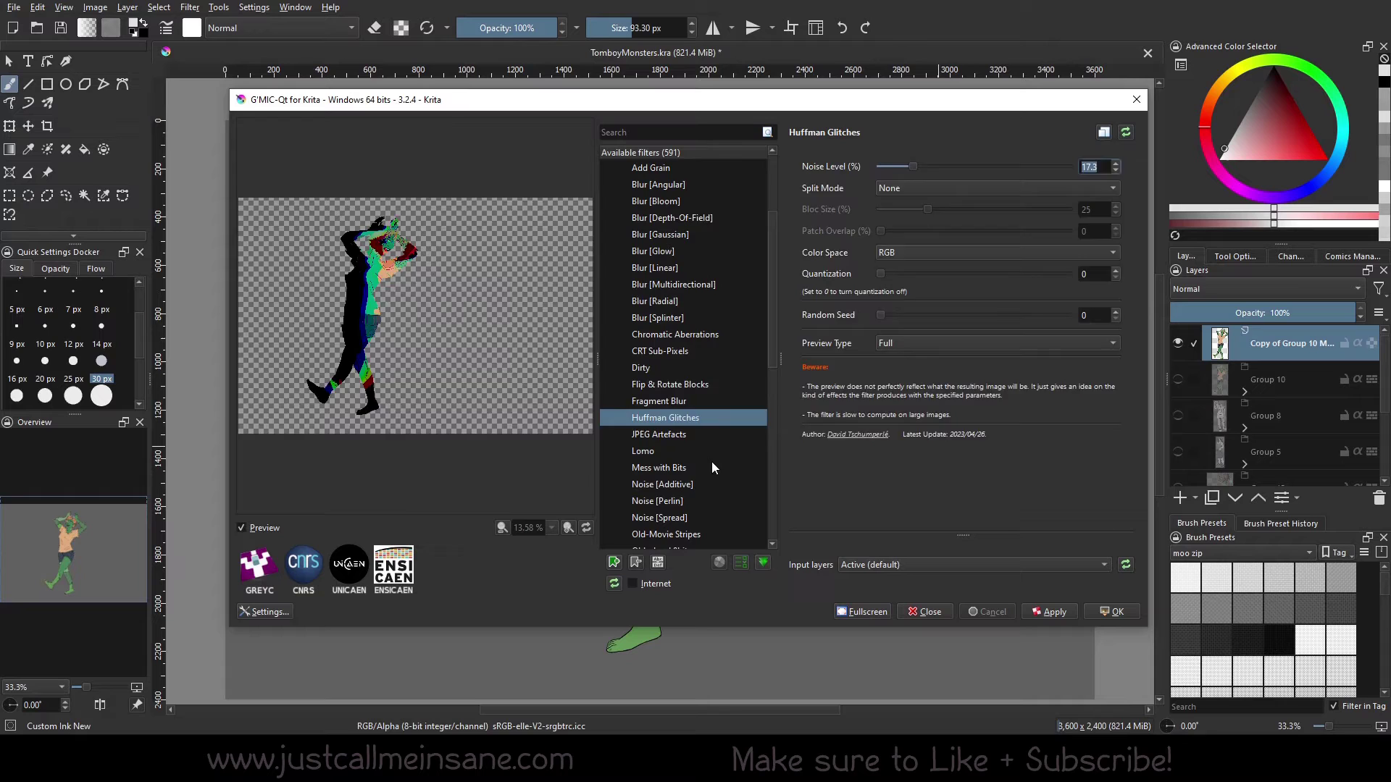
# Preview JPEG Artefacts on the illustration, panning across the face, cat and lower body
pyautogui.click(695, 434)
pyautogui.scroll(-1, 725, 405)
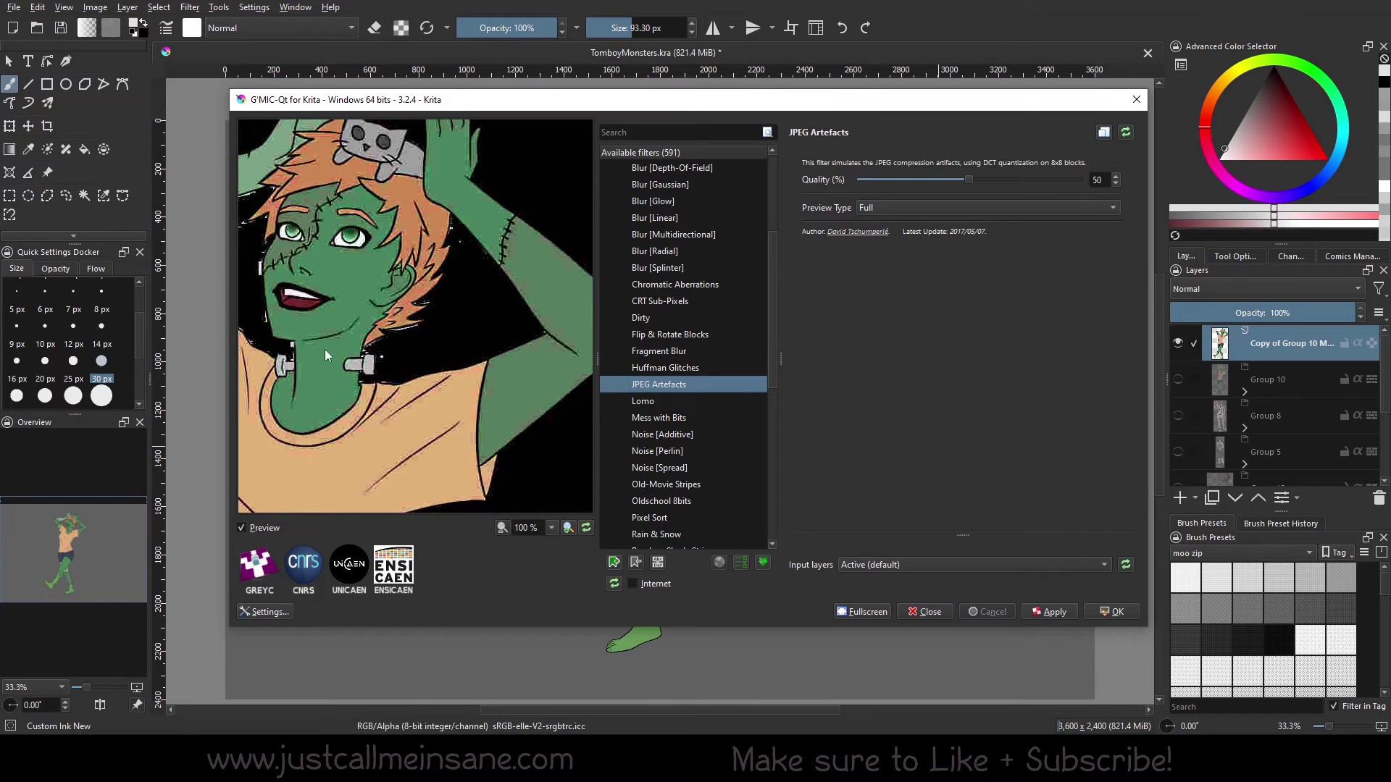
pyautogui.moveTo(325, 349); pyautogui.dragTo(459, 397)
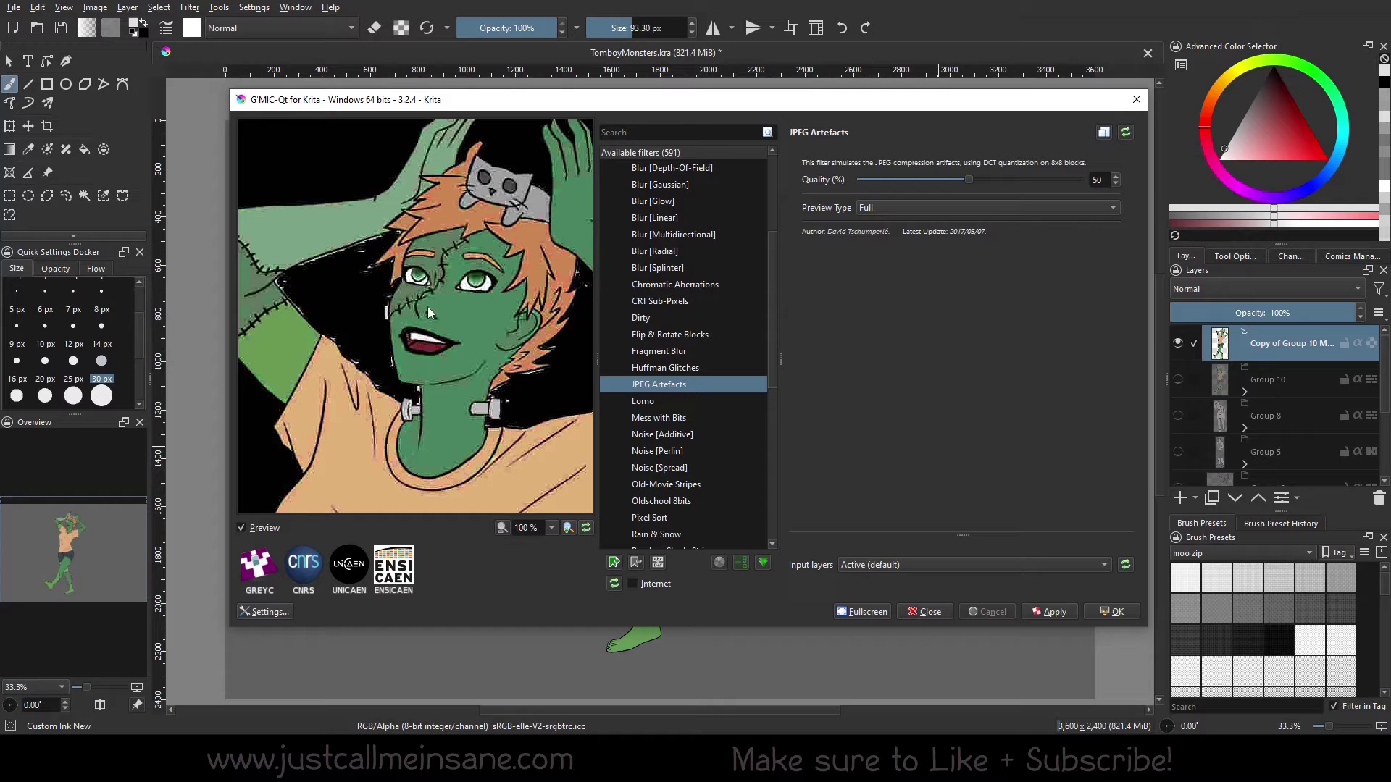
pyautogui.moveTo(465, 378); pyautogui.dragTo(370, 352)
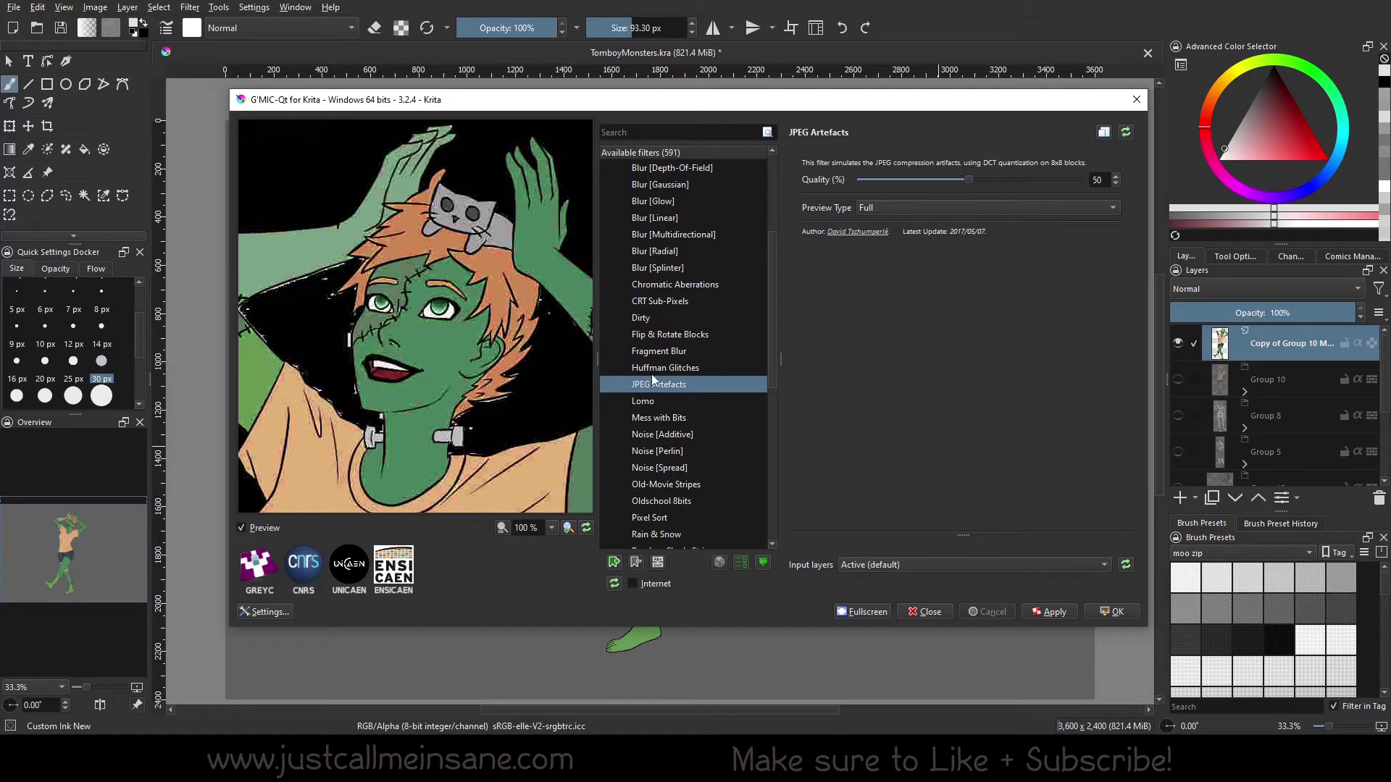
pyautogui.moveTo(526, 472); pyautogui.dragTo(531, 353)
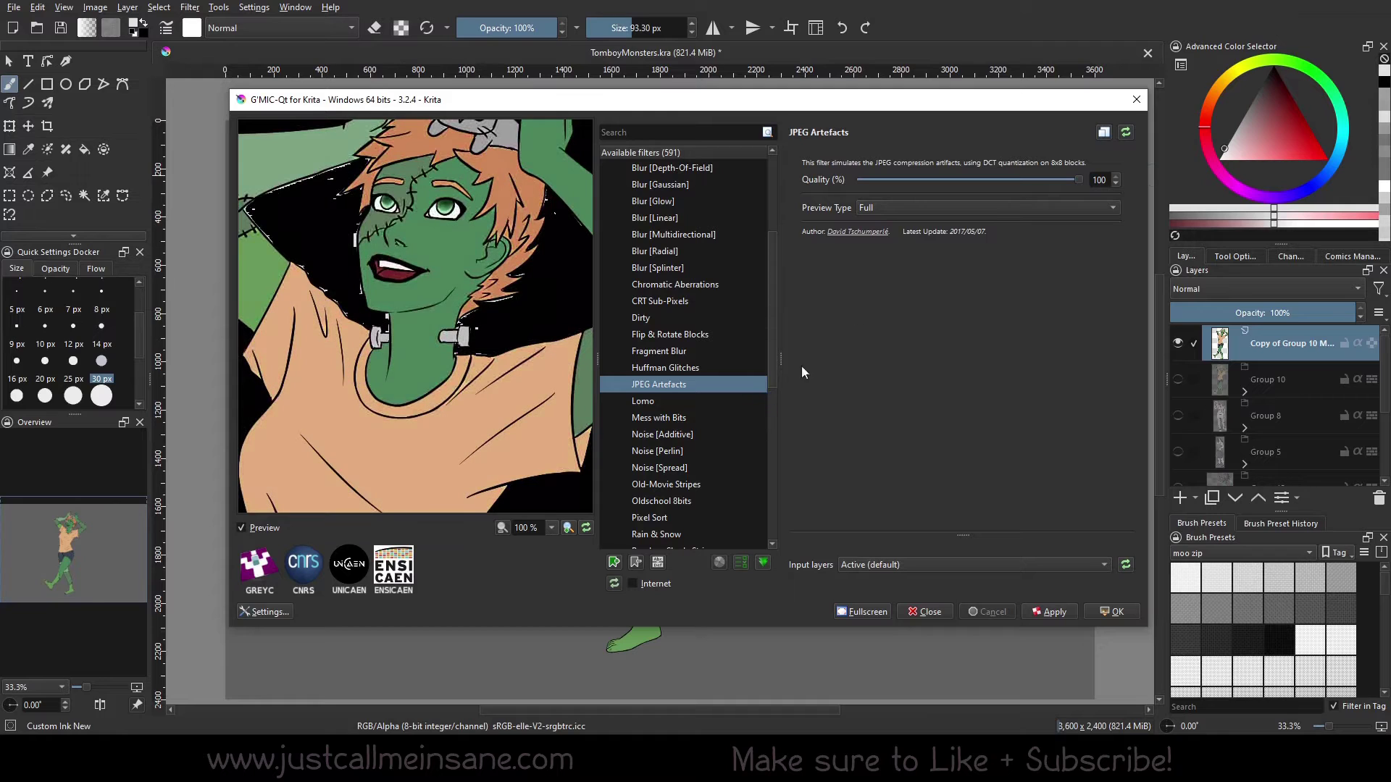
pyautogui.moveTo(513, 285); pyautogui.dragTo(515, 378)
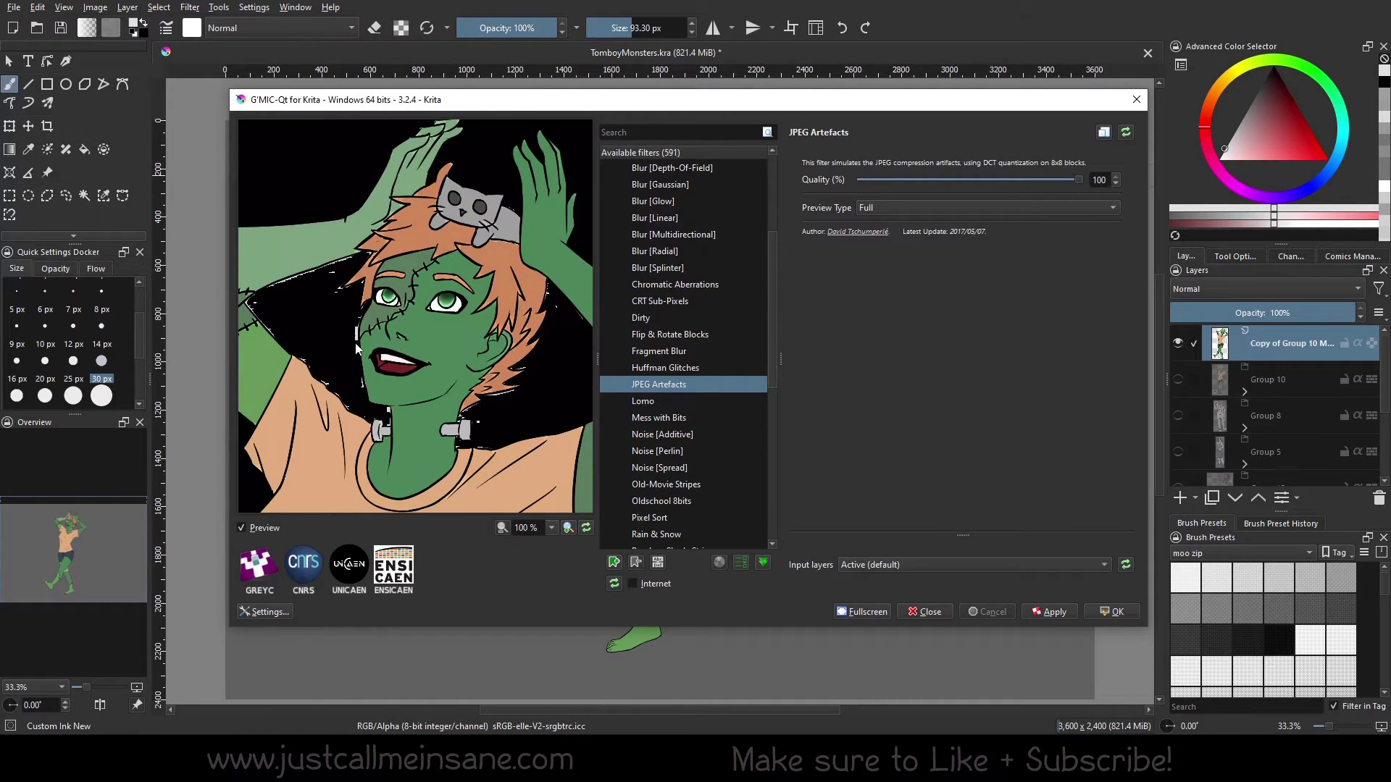
# Lower the JPEG Artefacts quality to 38 and bring the torso into view
pyautogui.moveTo(1075, 179); pyautogui.dragTo(941, 179)
pyautogui.moveTo(467, 402); pyautogui.dragTo(458, 456)
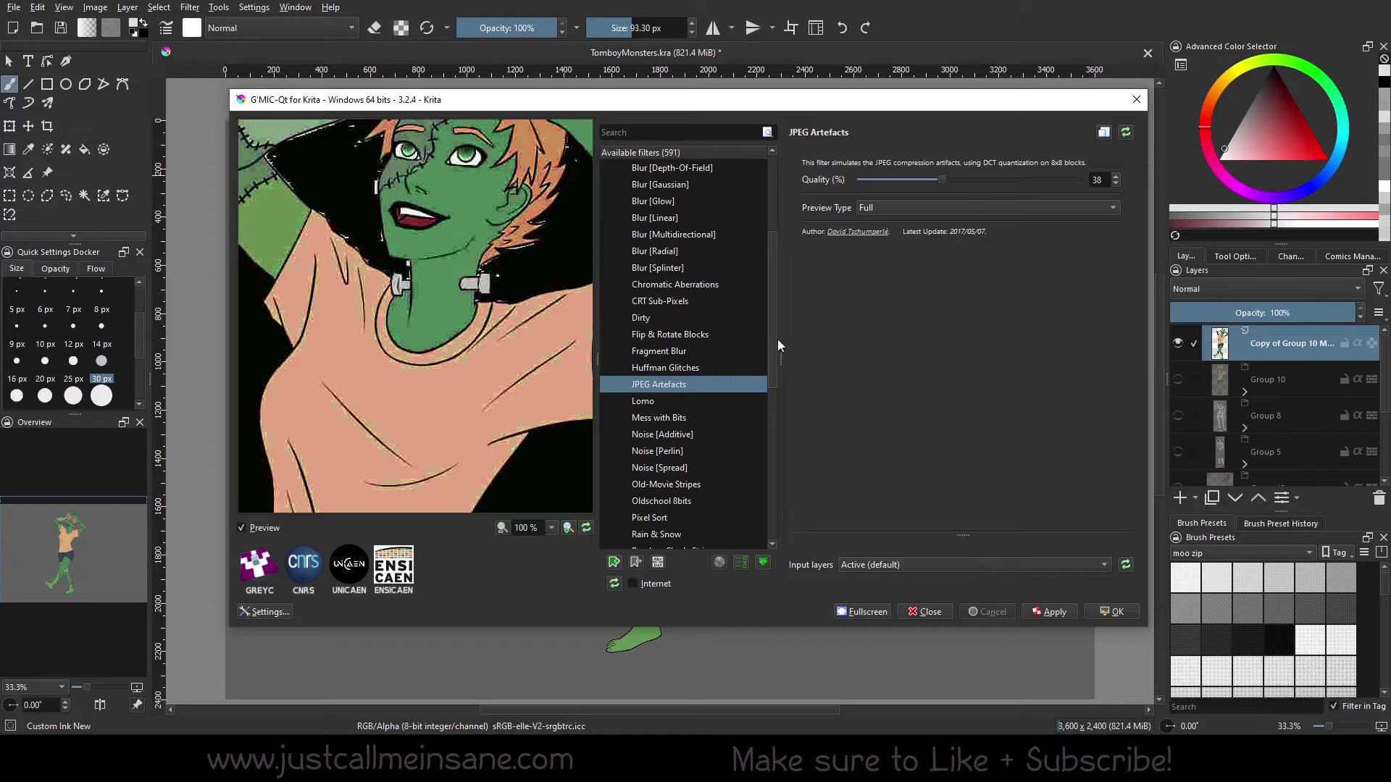
pyautogui.moveTo(778, 340); pyautogui.dragTo(777, 380)
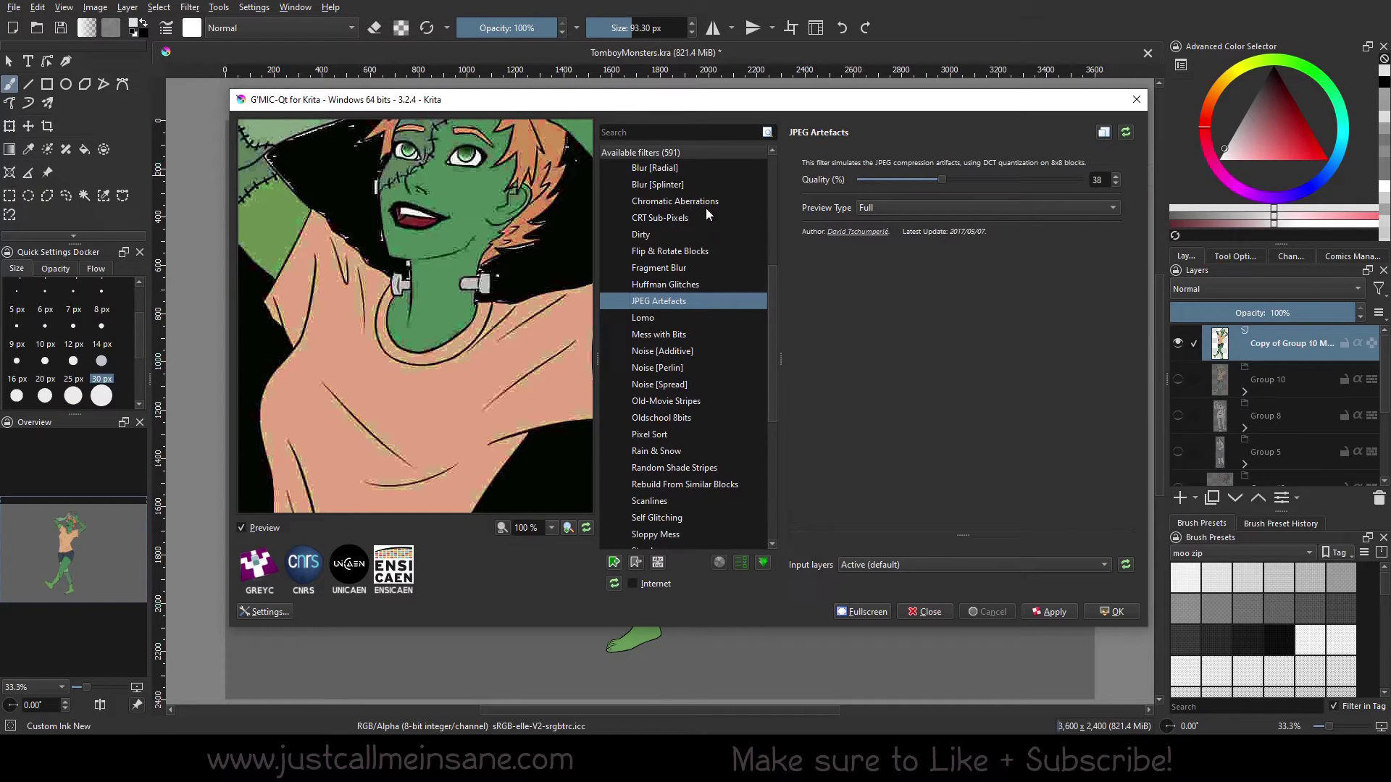
pyautogui.click(661, 417)
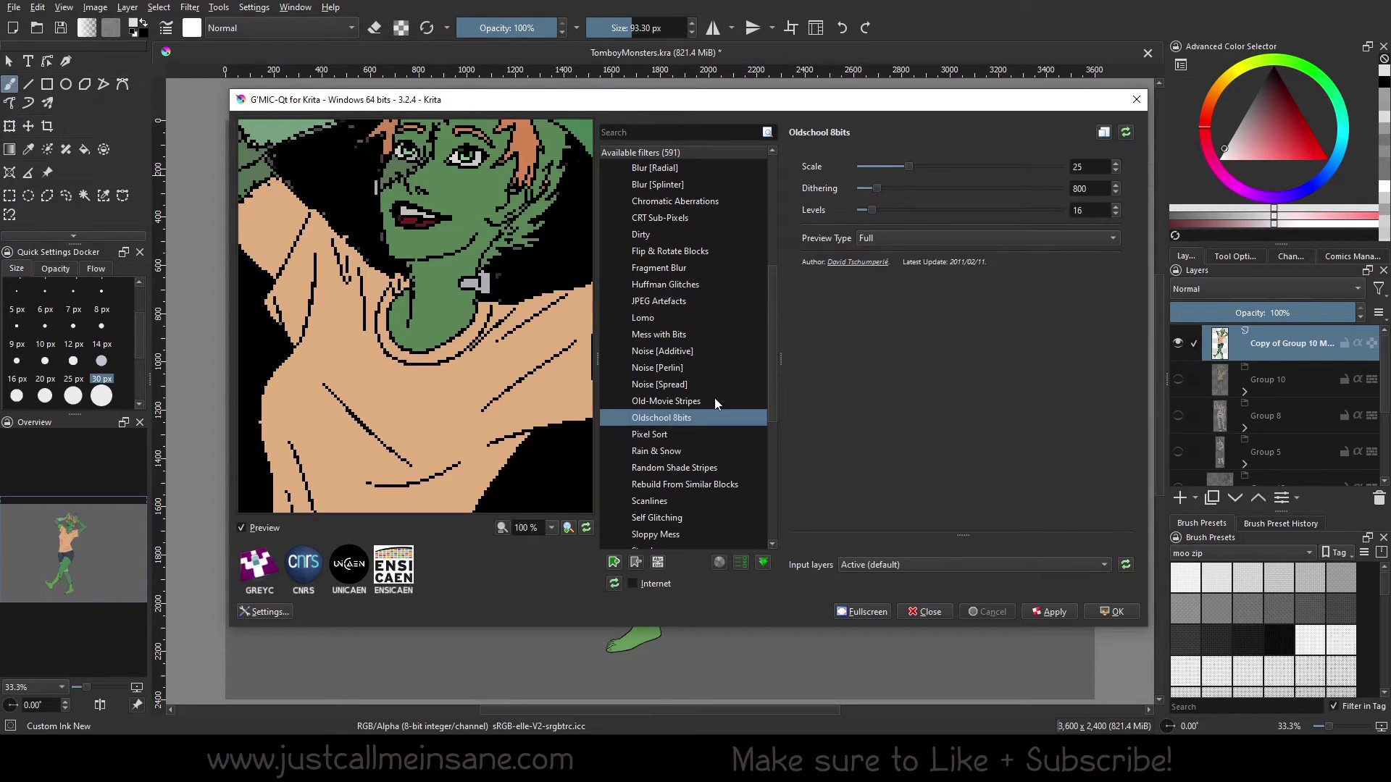
pyautogui.moveTo(489, 216); pyautogui.dragTo(473, 342)
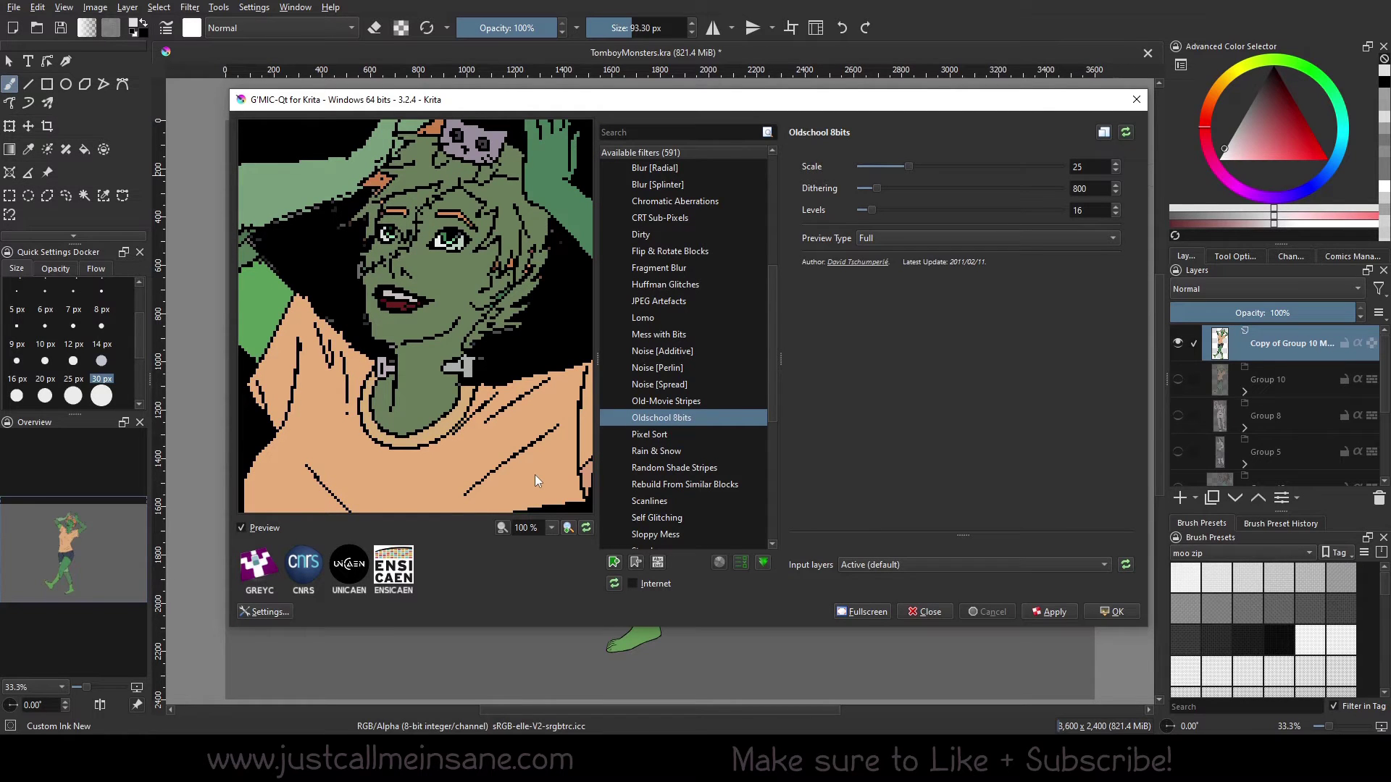
pyautogui.moveTo(480, 246); pyautogui.dragTo(433, 336)
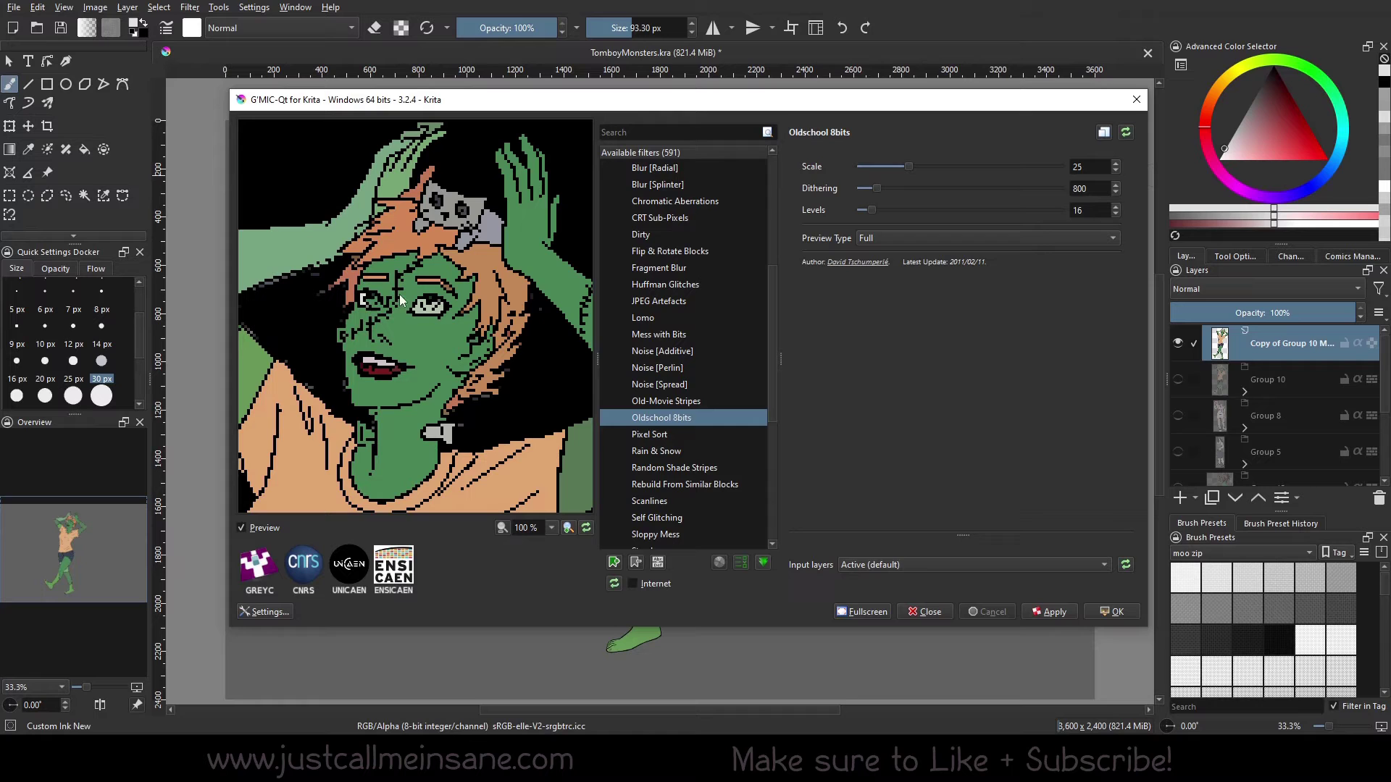
pyautogui.moveTo(484, 254); pyautogui.dragTo(455, 362)
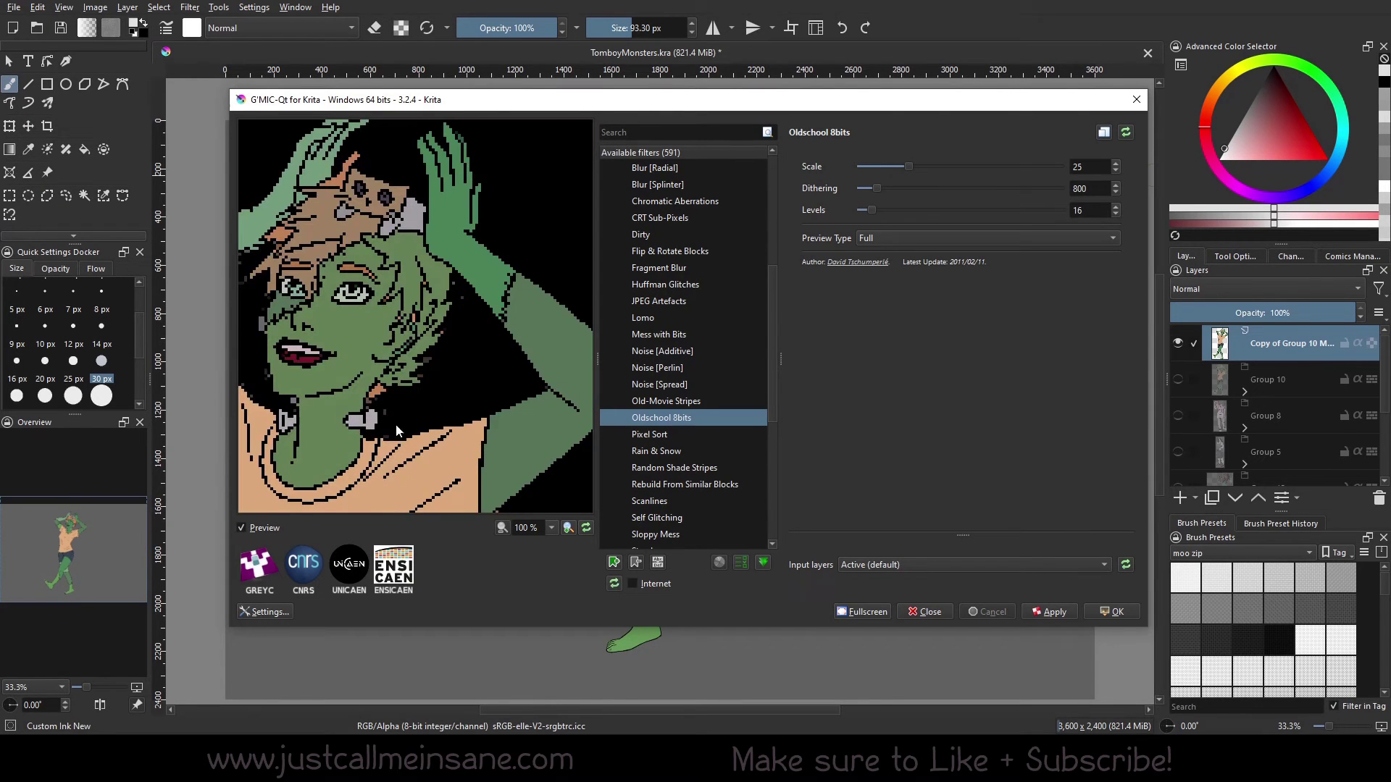
pyautogui.moveTo(343, 426); pyautogui.dragTo(396, 355)
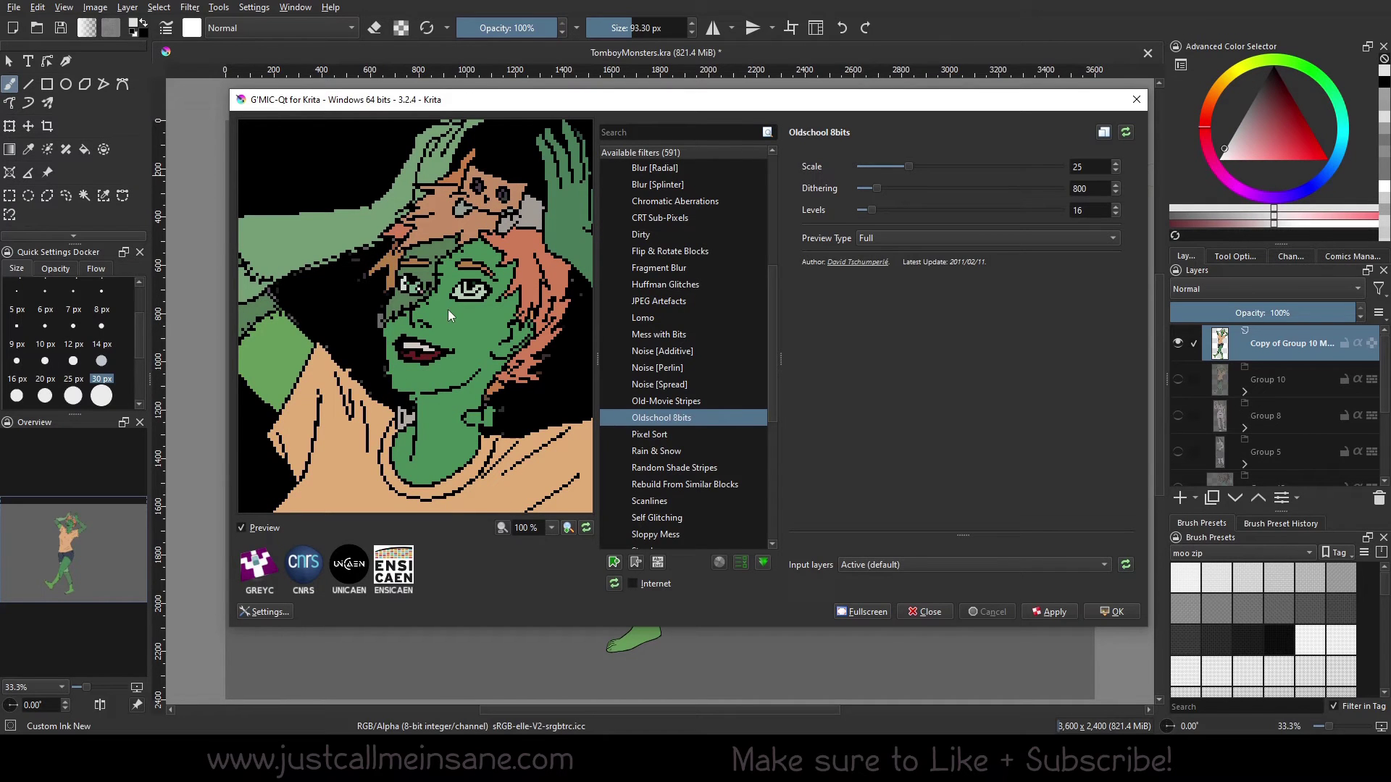
pyautogui.moveTo(504, 467); pyautogui.dragTo(480, 482)
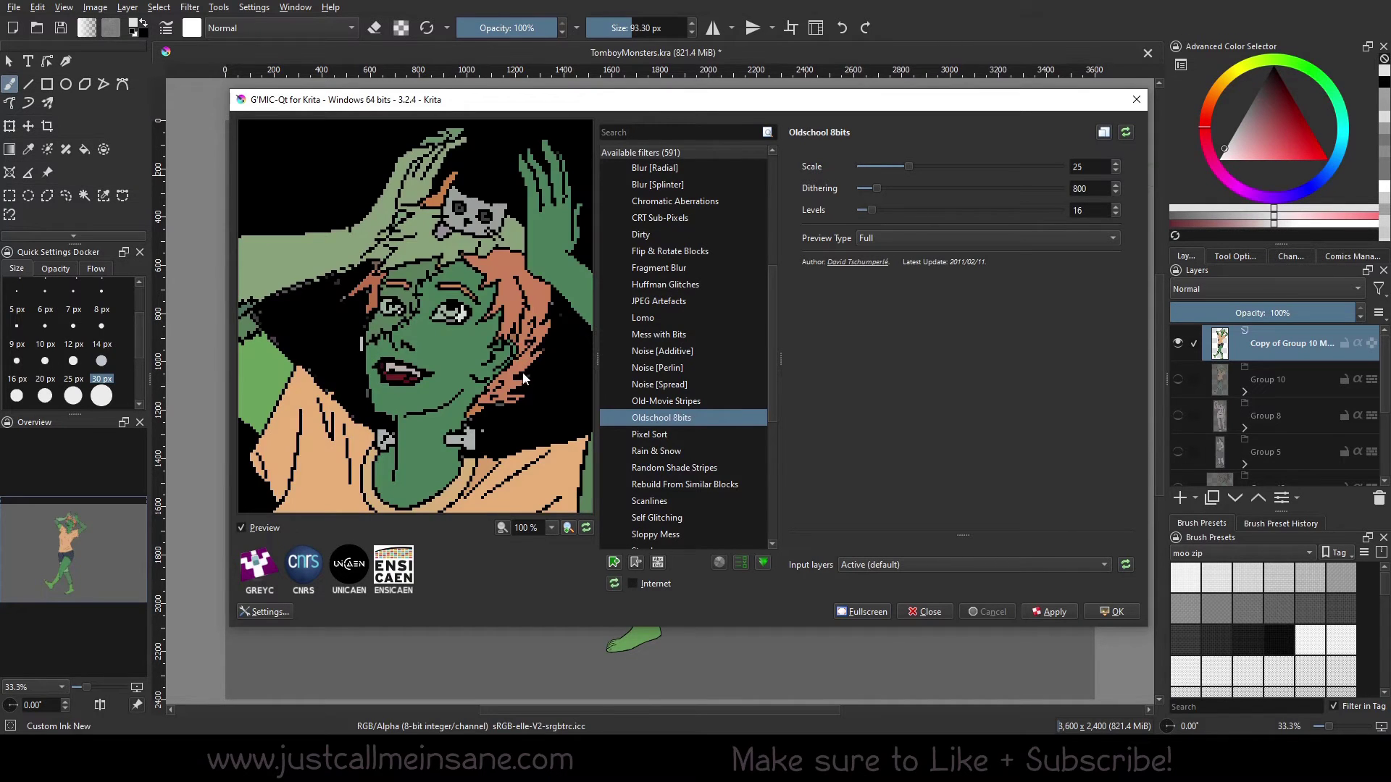
pyautogui.moveTo(510, 419); pyautogui.dragTo(494, 443)
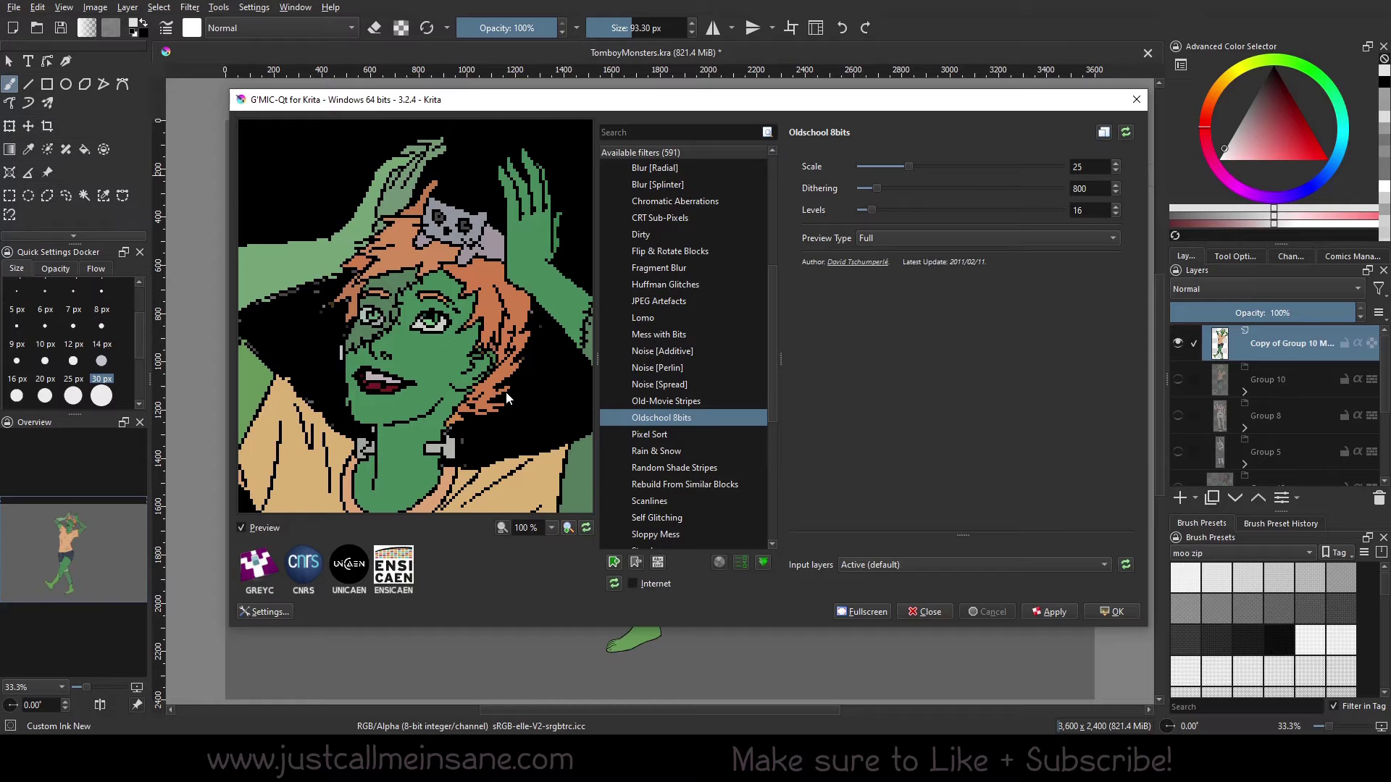
# Preview Rain & Snow, panning across the drawing to the torso and arm
pyautogui.scroll(-1, 695, 406)
pyautogui.click(704, 398)
pyautogui.moveTo(465, 434); pyautogui.dragTo(427, 374)
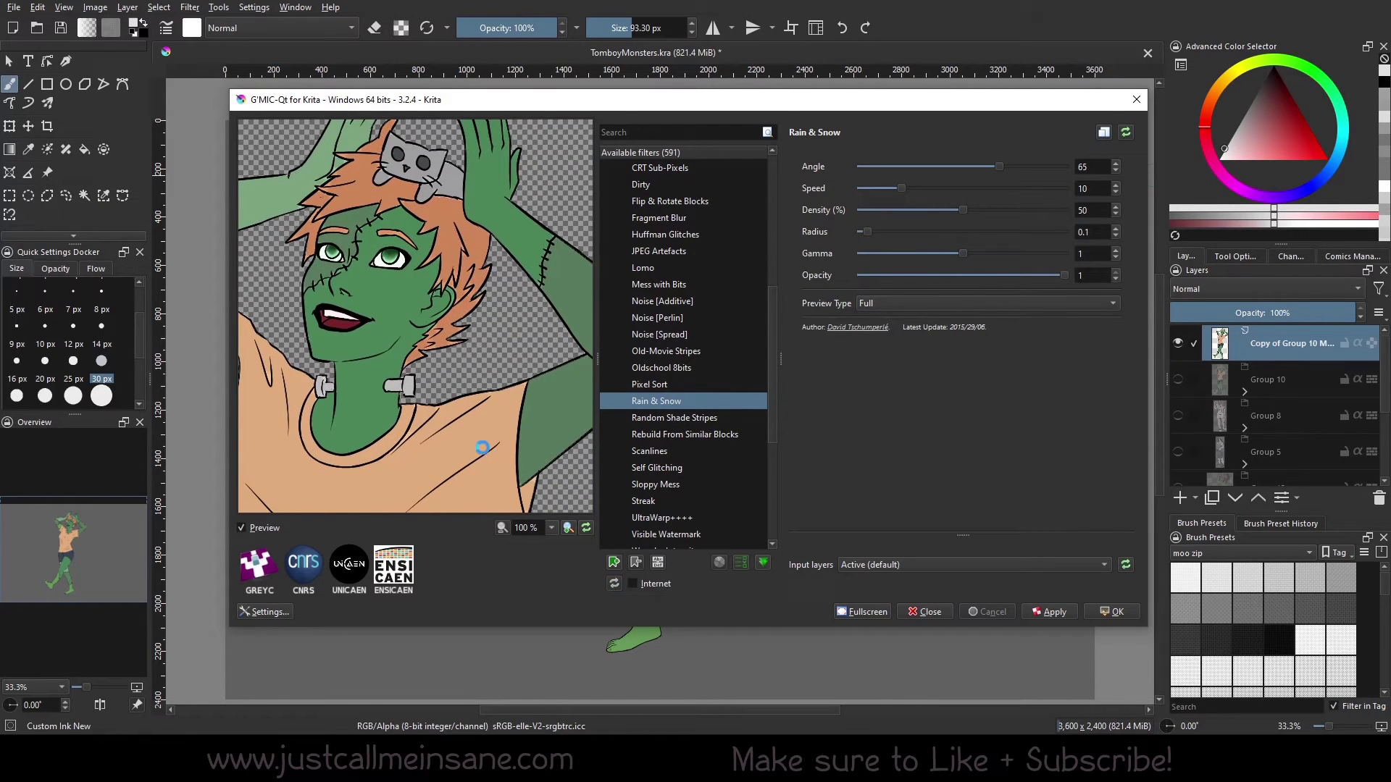
pyautogui.moveTo(506, 458); pyautogui.dragTo(575, 381)
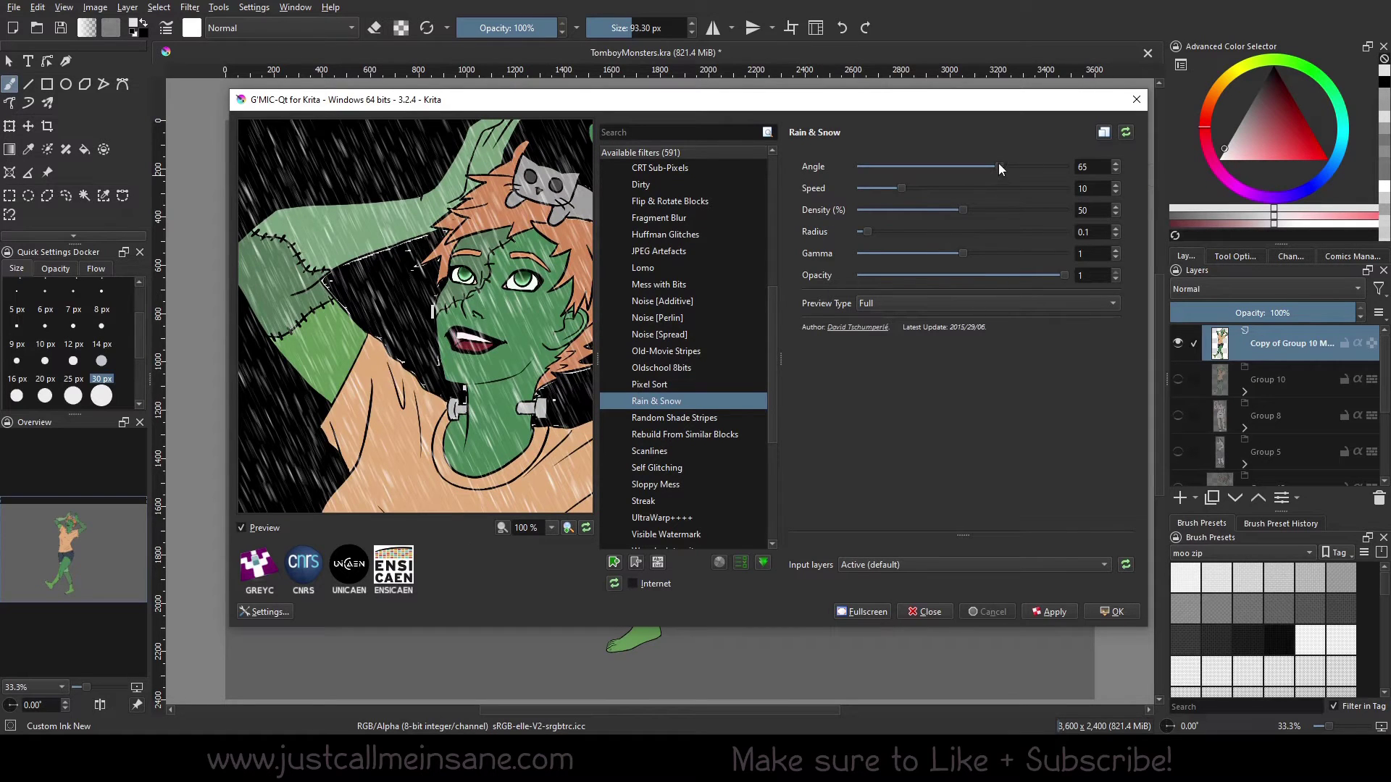
# Set the rain angle to -90.36 and lower its opacity to 0.416
pyautogui.moveTo(998, 167)
pyautogui.mouseDown()
pyautogui.moveTo(915, 169)
pyautogui.moveTo(991, 188)
pyautogui.mouseUp()
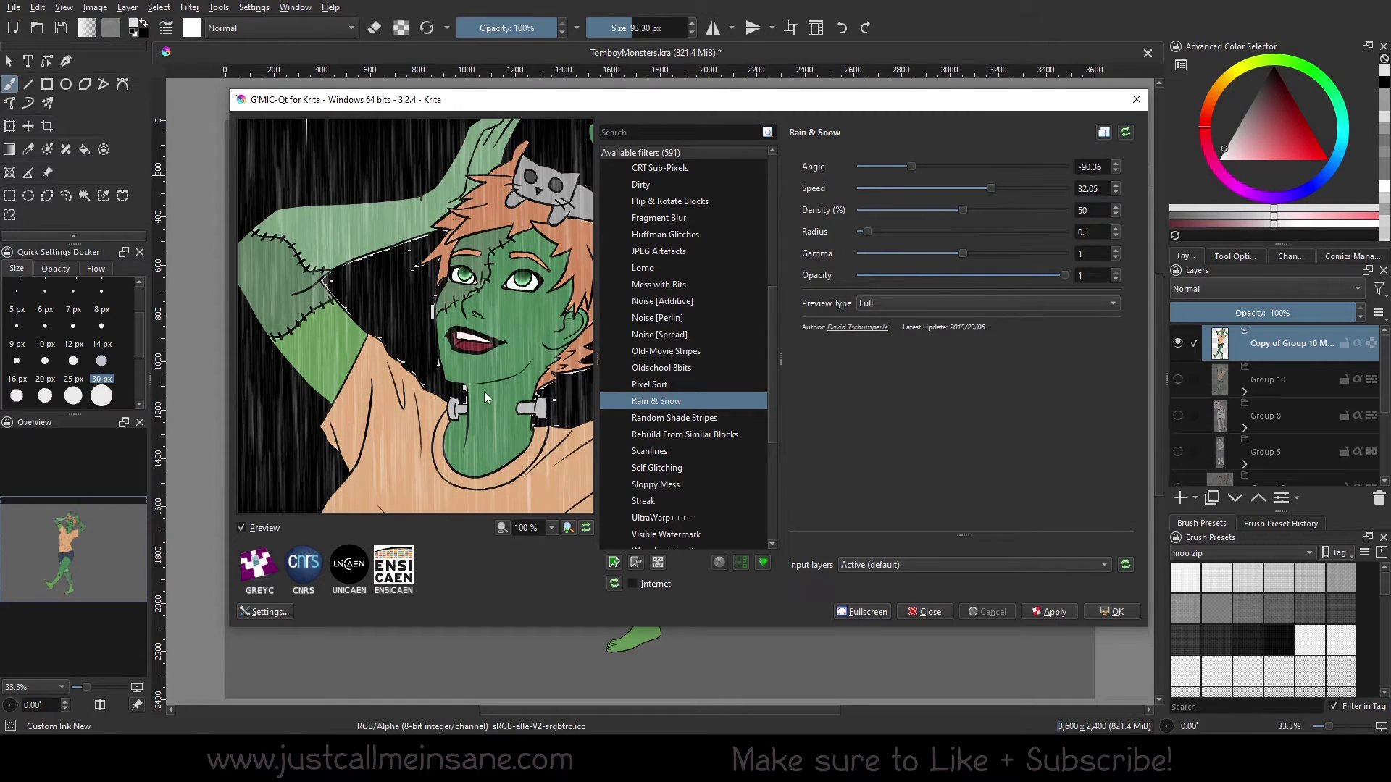
pyautogui.moveTo(484, 391); pyautogui.dragTo(473, 399)
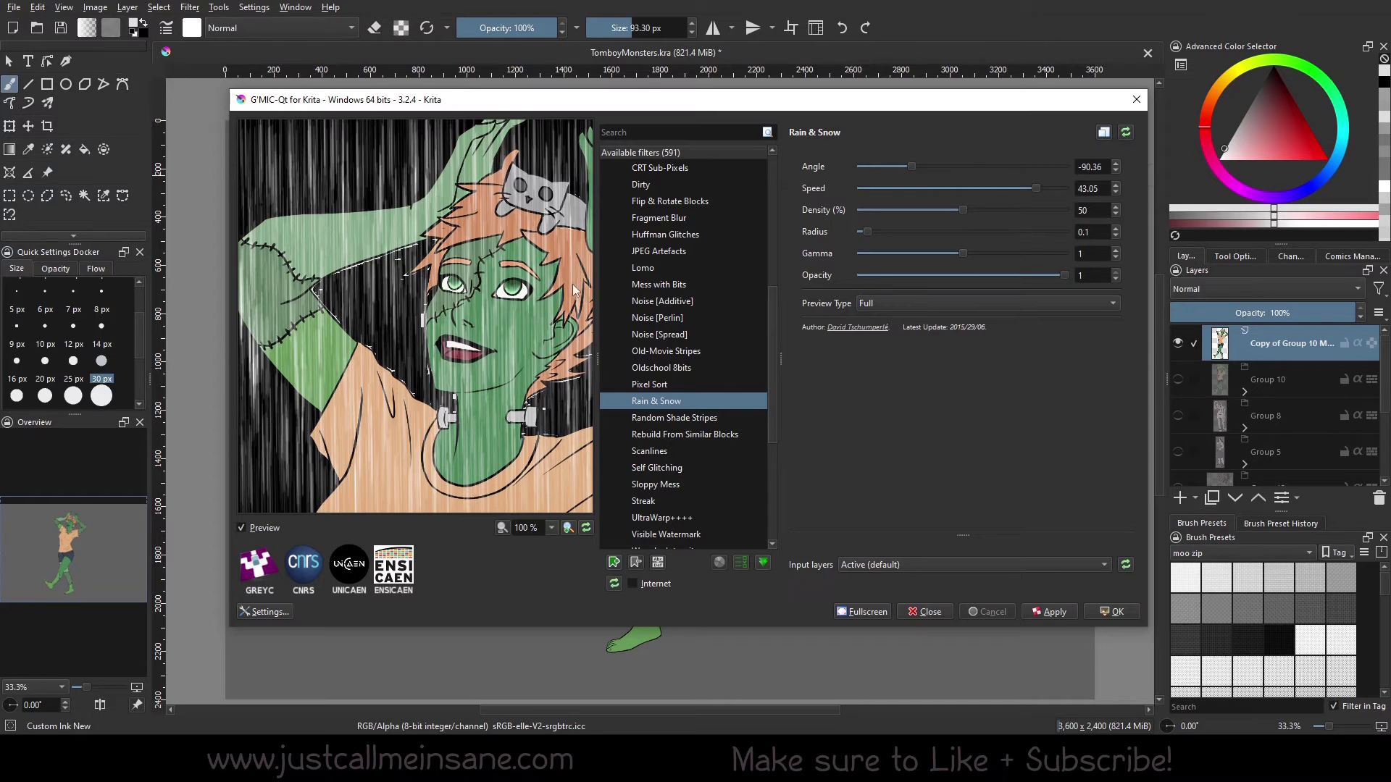
pyautogui.moveTo(542, 446); pyautogui.dragTo(506, 443)
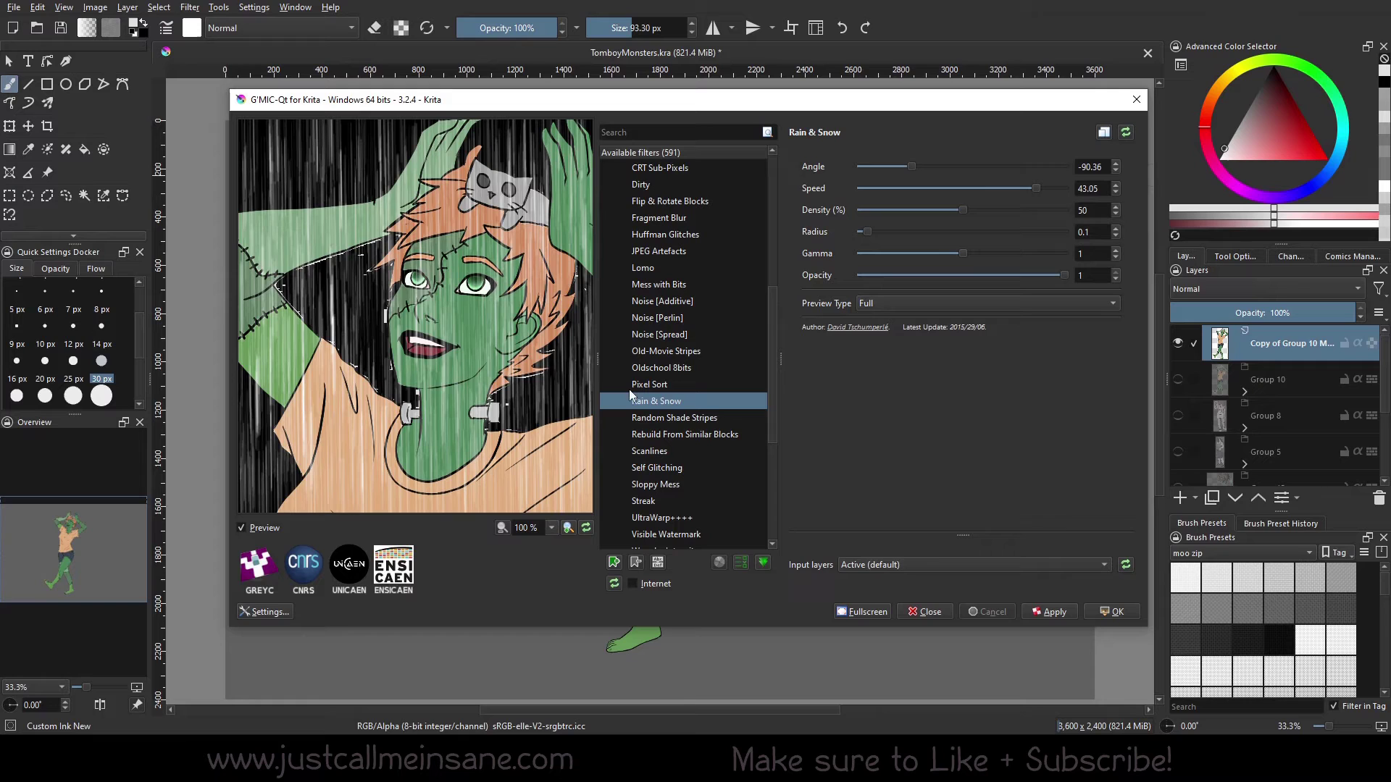
pyautogui.moveTo(1060, 277); pyautogui.dragTo(944, 279)
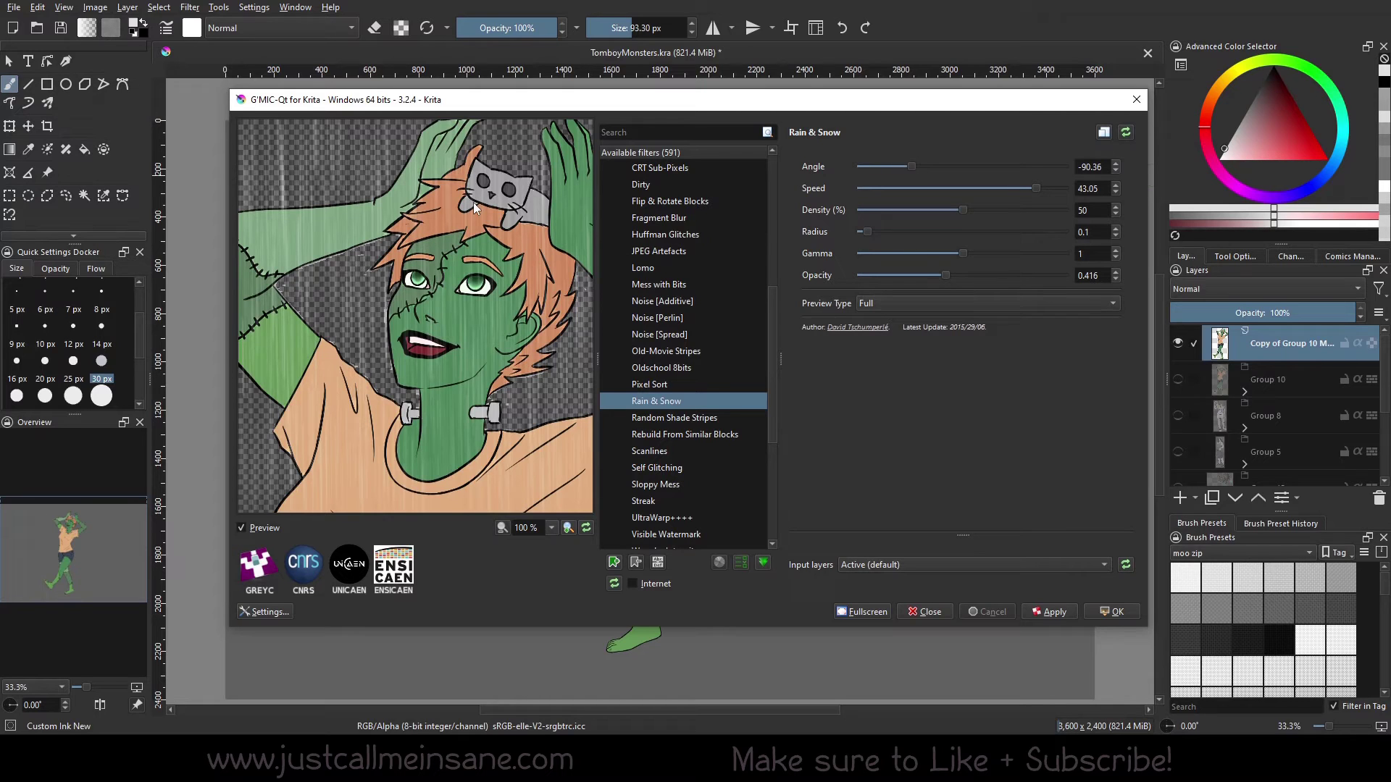
# Try Random Shade Stripes, then switch the preview to Self Glitching
pyautogui.click(741, 416)
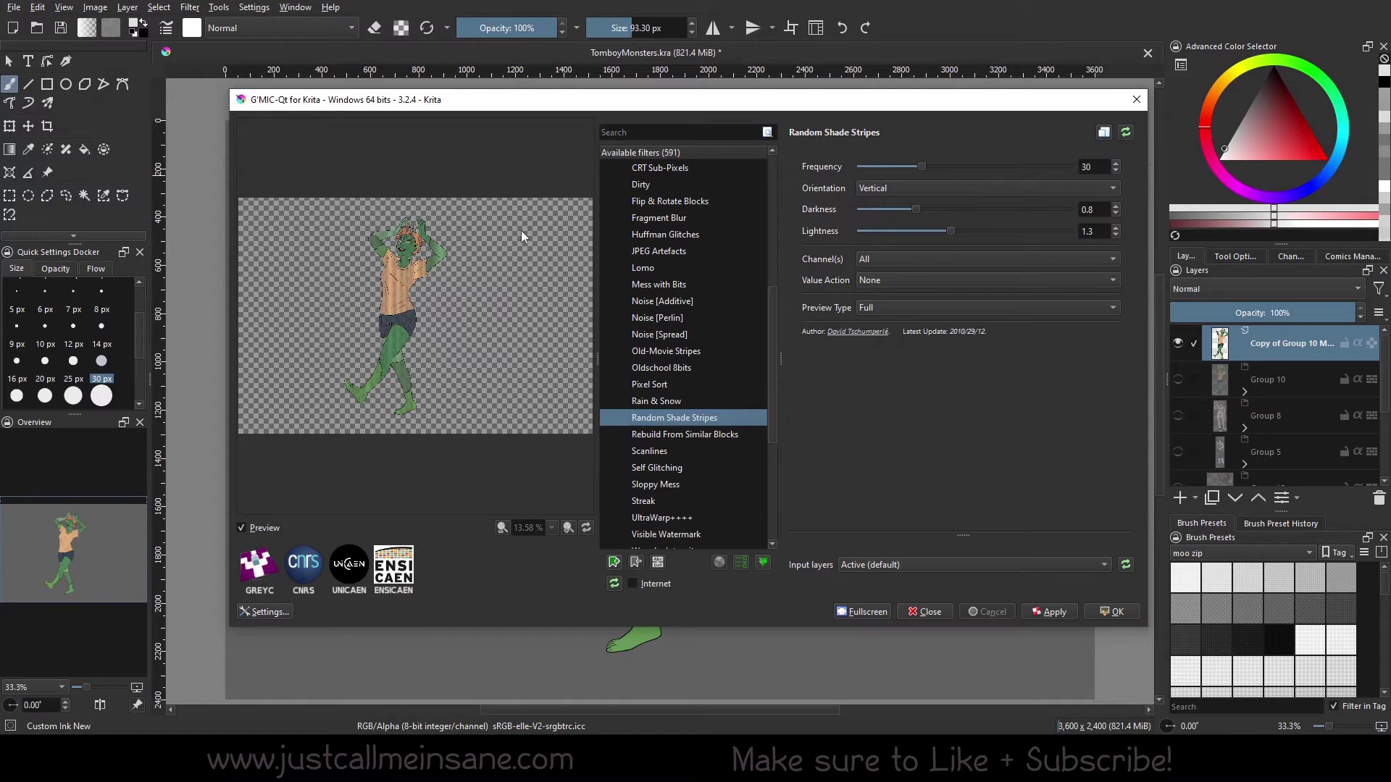
pyautogui.scroll(-1, 767, 389)
pyautogui.click(753, 401)
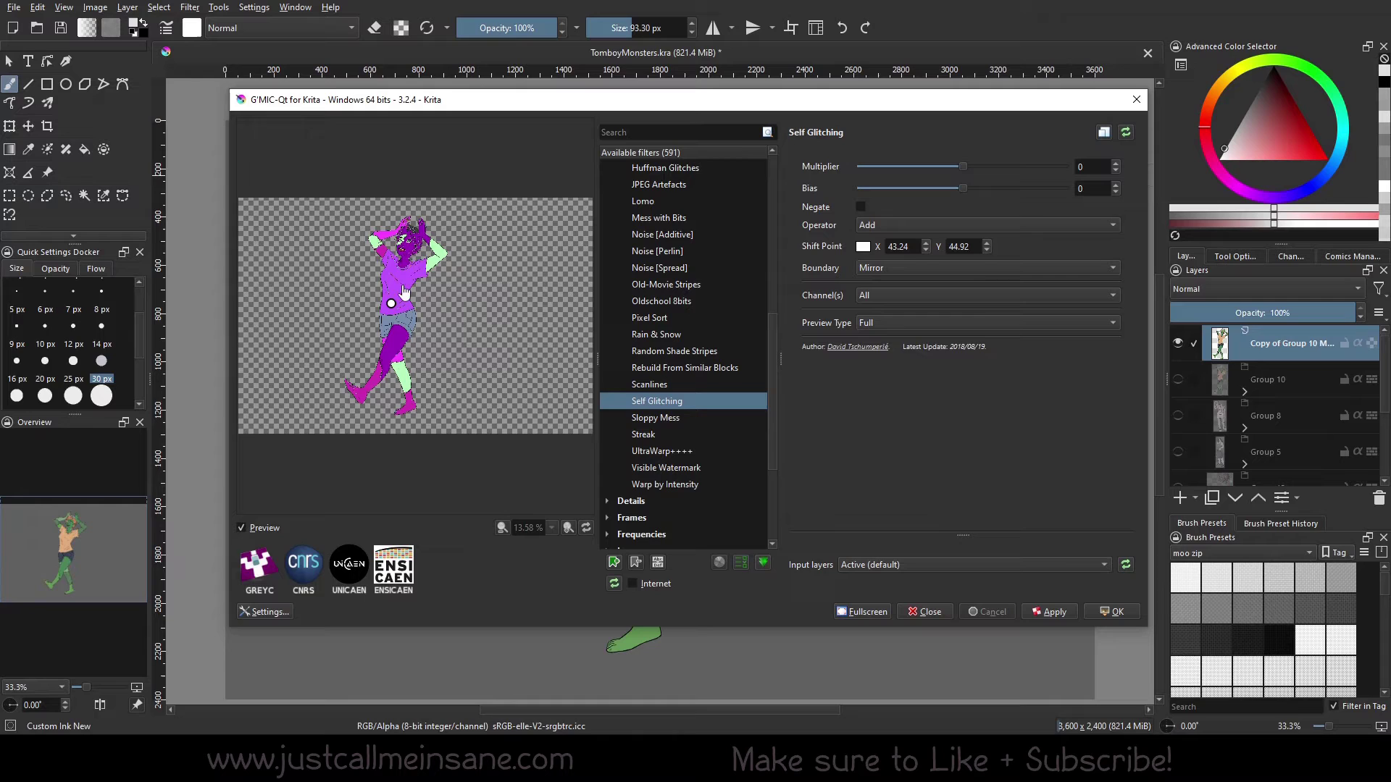
# Move the glitch shift point right and down to X 50.00, Y 46.77
pyautogui.moveTo(391, 303)
pyautogui.mouseDown()
pyautogui.moveTo(379, 313)
pyautogui.moveTo(397, 312)
pyautogui.mouseUp()
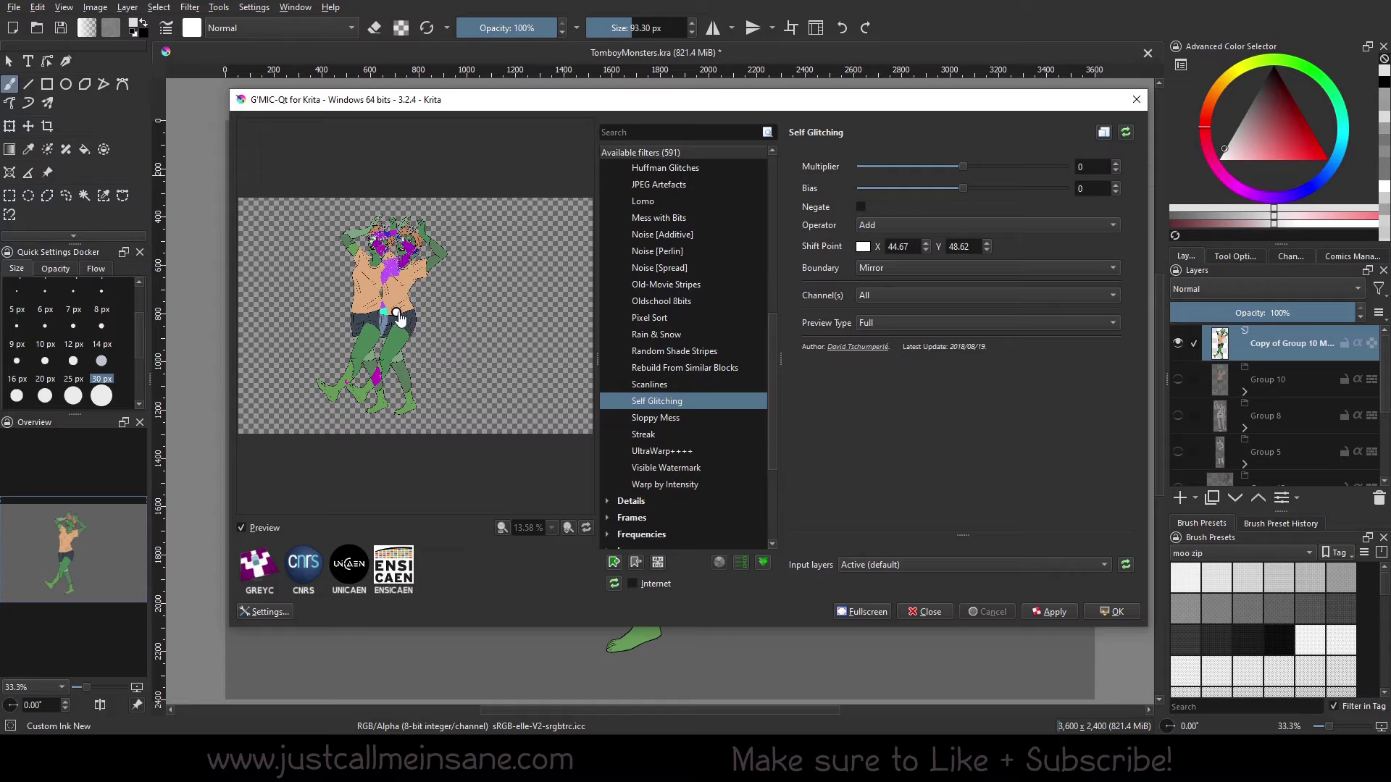
pyautogui.moveTo(403, 319); pyautogui.dragTo(426, 321)
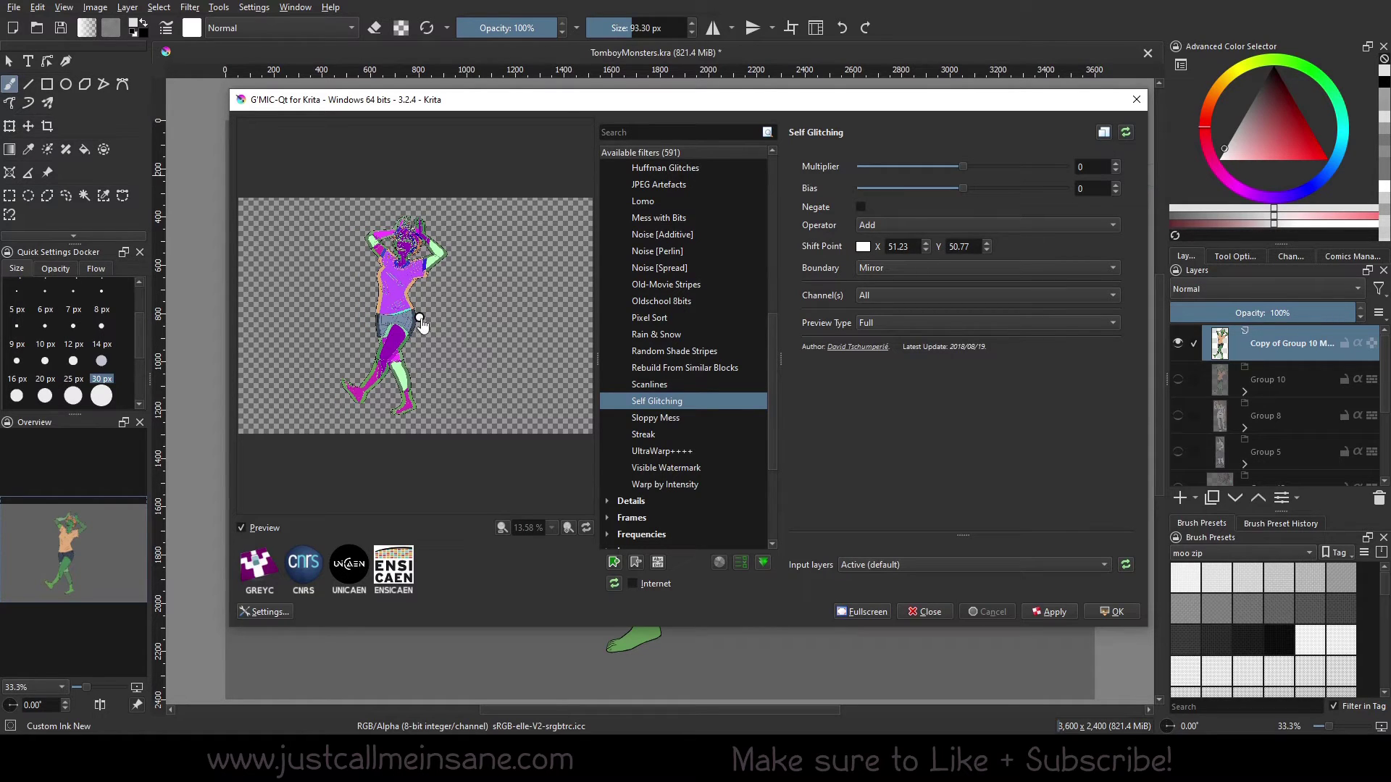
pyautogui.moveTo(423, 324)
pyautogui.mouseDown()
pyautogui.moveTo(451, 322)
pyautogui.moveTo(438, 340)
pyautogui.moveTo(421, 304)
pyautogui.mouseUp()
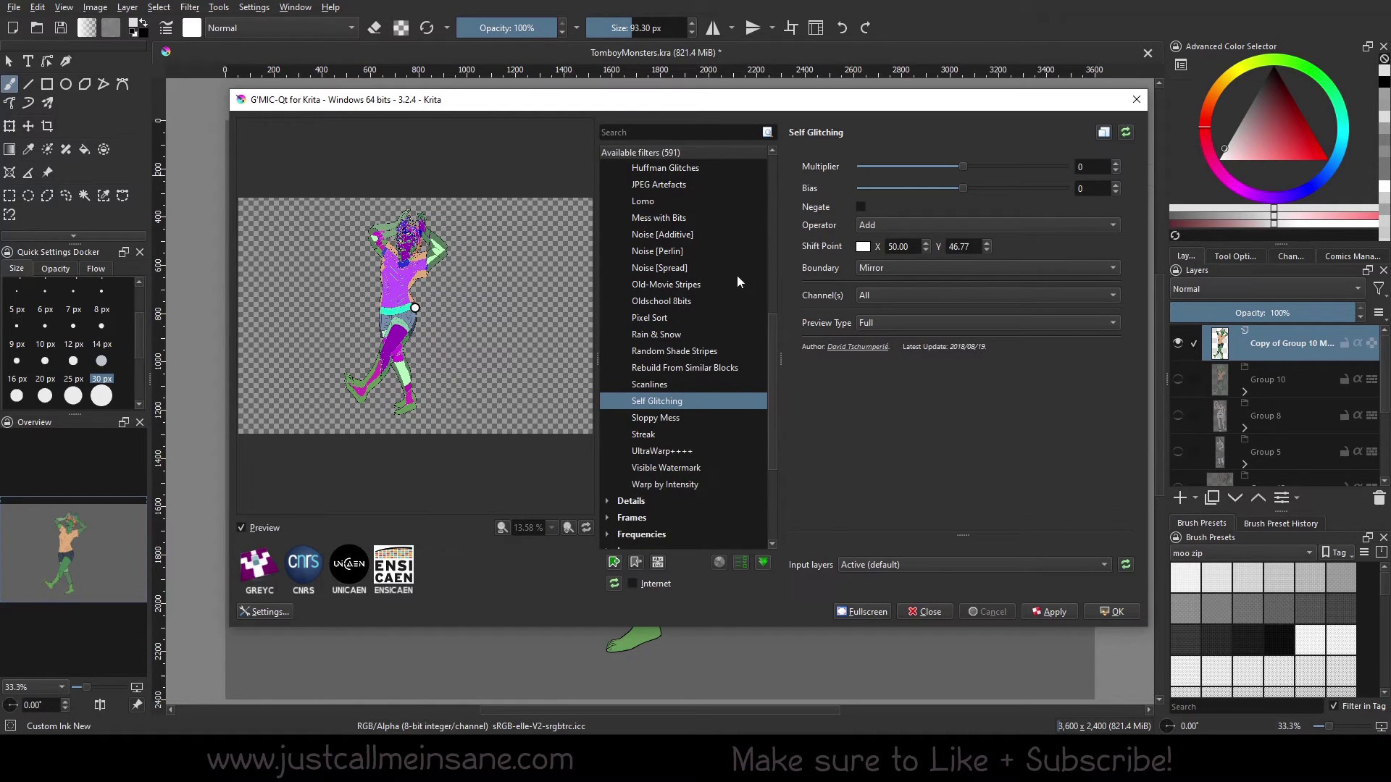
pyautogui.scroll(-1, 770, 393)
# Preview Visible Watermark around the face and enlarge its text to size 112
pyautogui.click(746, 433)
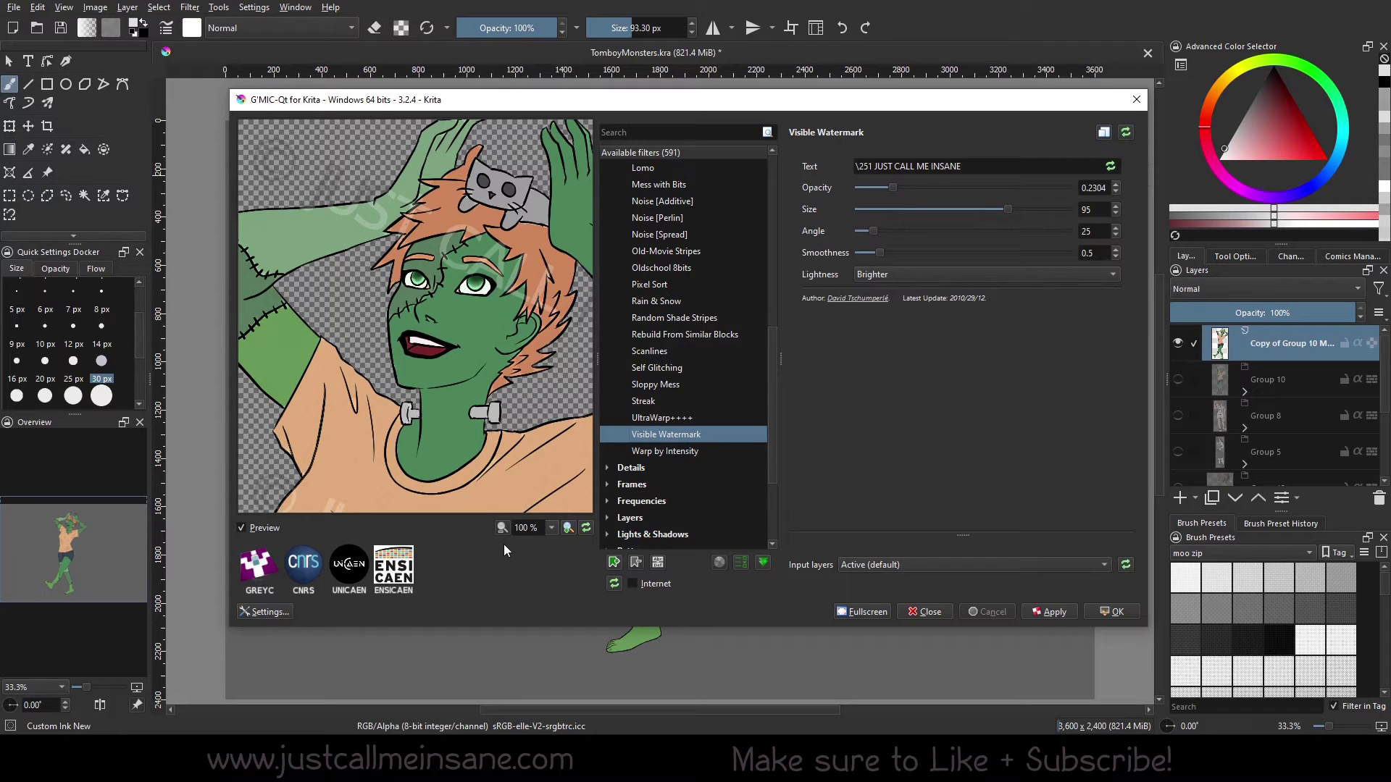
pyautogui.scroll(-3, 537, 442)
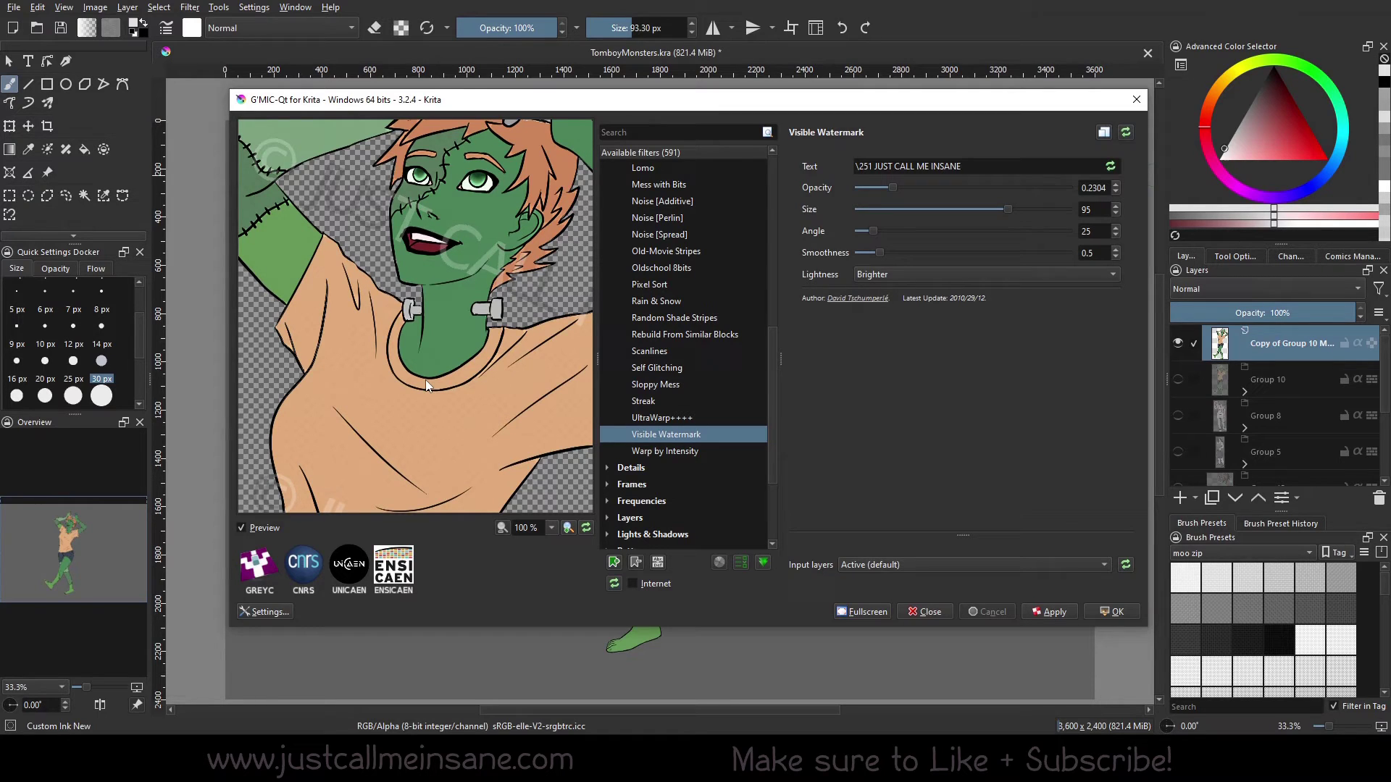
pyautogui.moveTo(424, 380); pyautogui.dragTo(410, 408)
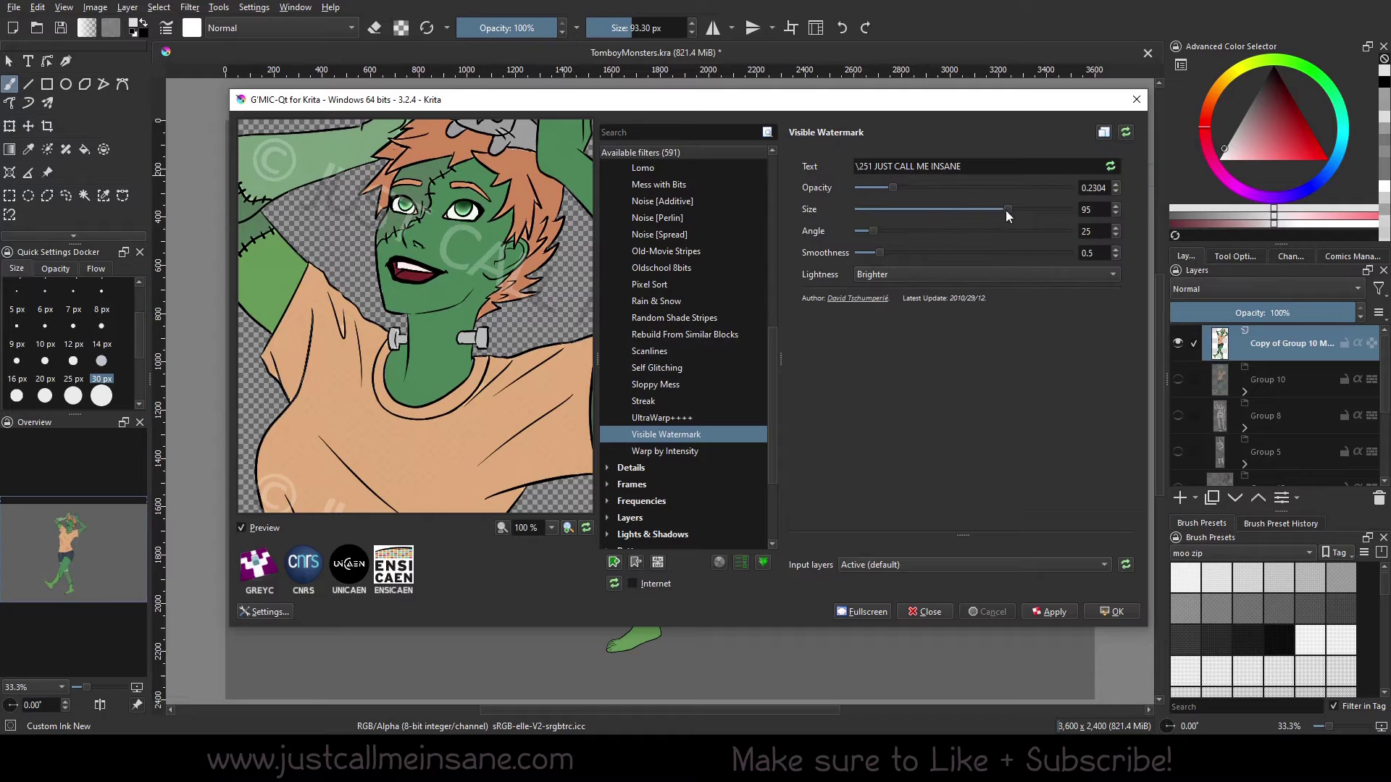
pyautogui.moveTo(1007, 209); pyautogui.dragTo(1037, 208)
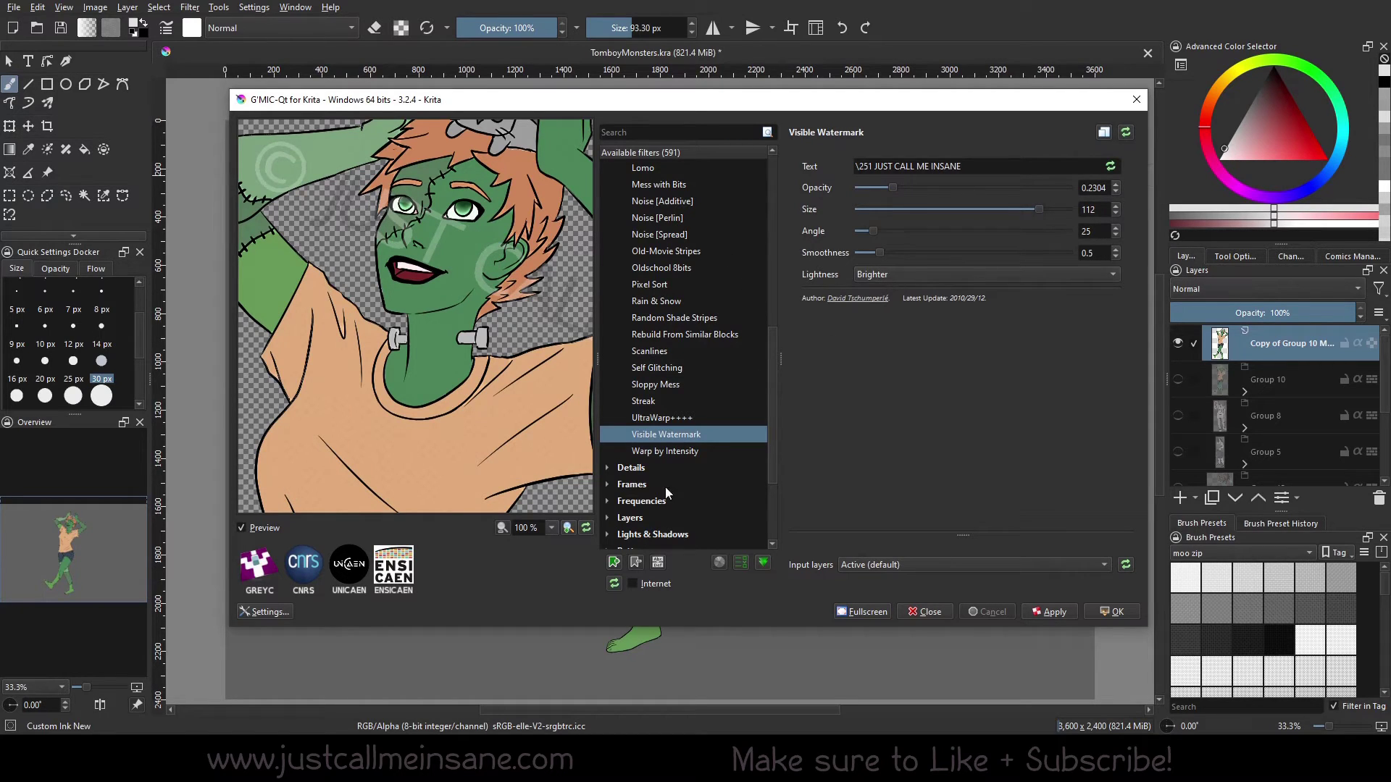
# Reframe the preview on the head and torso and tilt the watermark to 62.28
pyautogui.moveTo(533, 385)
pyautogui.mouseDown()
pyautogui.moveTo(501, 452)
pyautogui.moveTo(540, 324)
pyautogui.mouseUp()
pyautogui.moveTo(489, 476)
pyautogui.mouseDown()
pyautogui.moveTo(536, 403)
pyautogui.moveTo(484, 451)
pyautogui.mouseUp()
pyautogui.moveTo(547, 334); pyautogui.dragTo(606, 396)
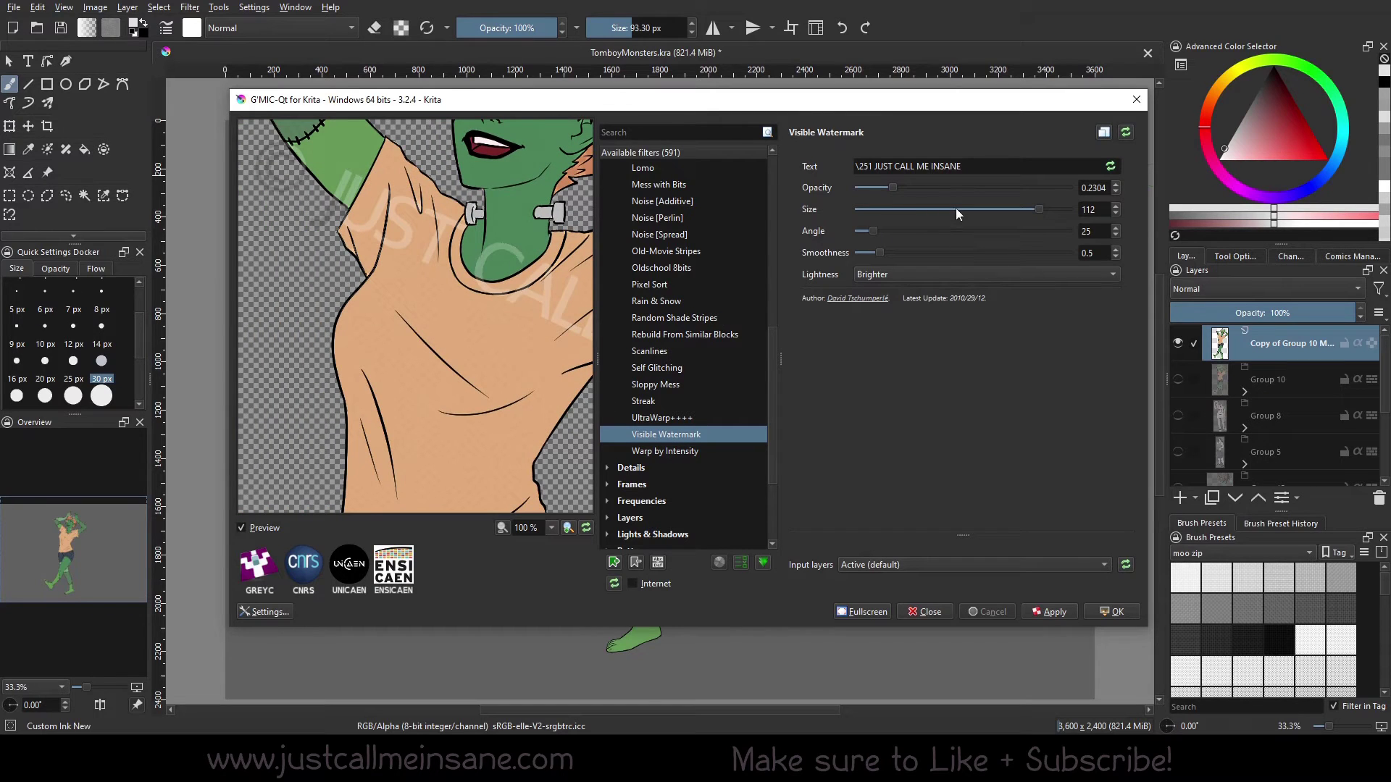
pyautogui.moveTo(524, 275); pyautogui.dragTo(440, 369)
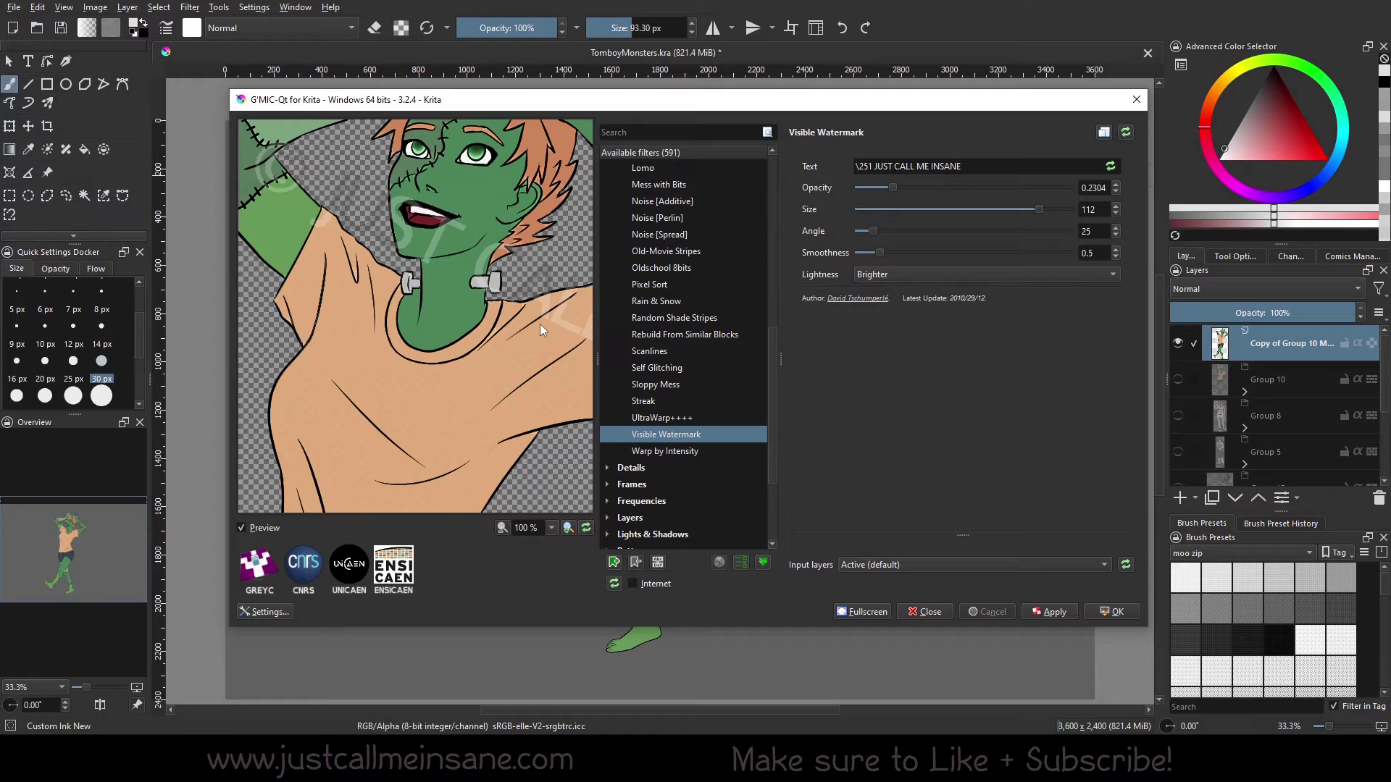
pyautogui.moveTo(881, 230)
pyautogui.mouseDown()
pyautogui.moveTo(934, 230)
pyautogui.moveTo(880, 230)
pyautogui.moveTo(895, 230)
pyautogui.mouseUp()
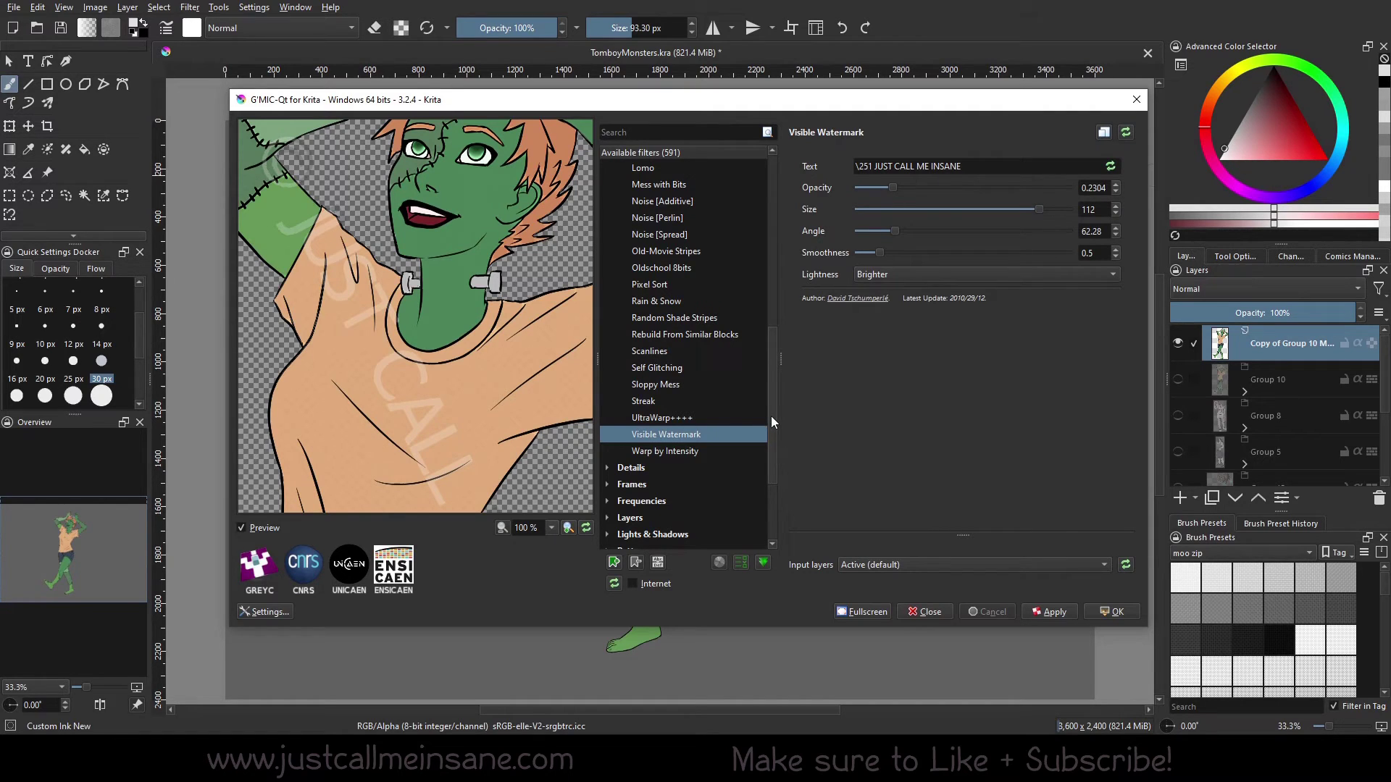
pyautogui.moveTo(772, 420); pyautogui.dragTo(761, 262)
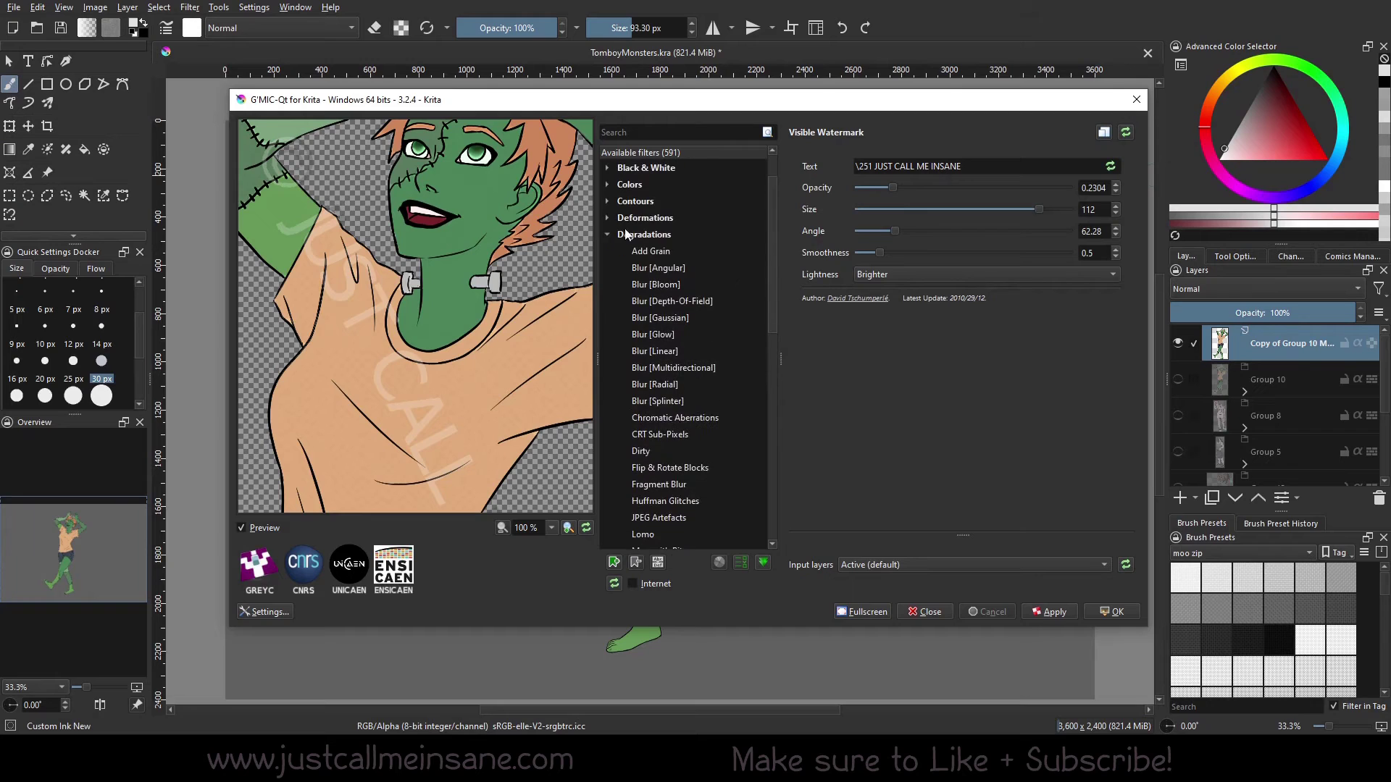
# Collapse the Degradations group and expand the Details group in the filter list
pyautogui.click(607, 233)
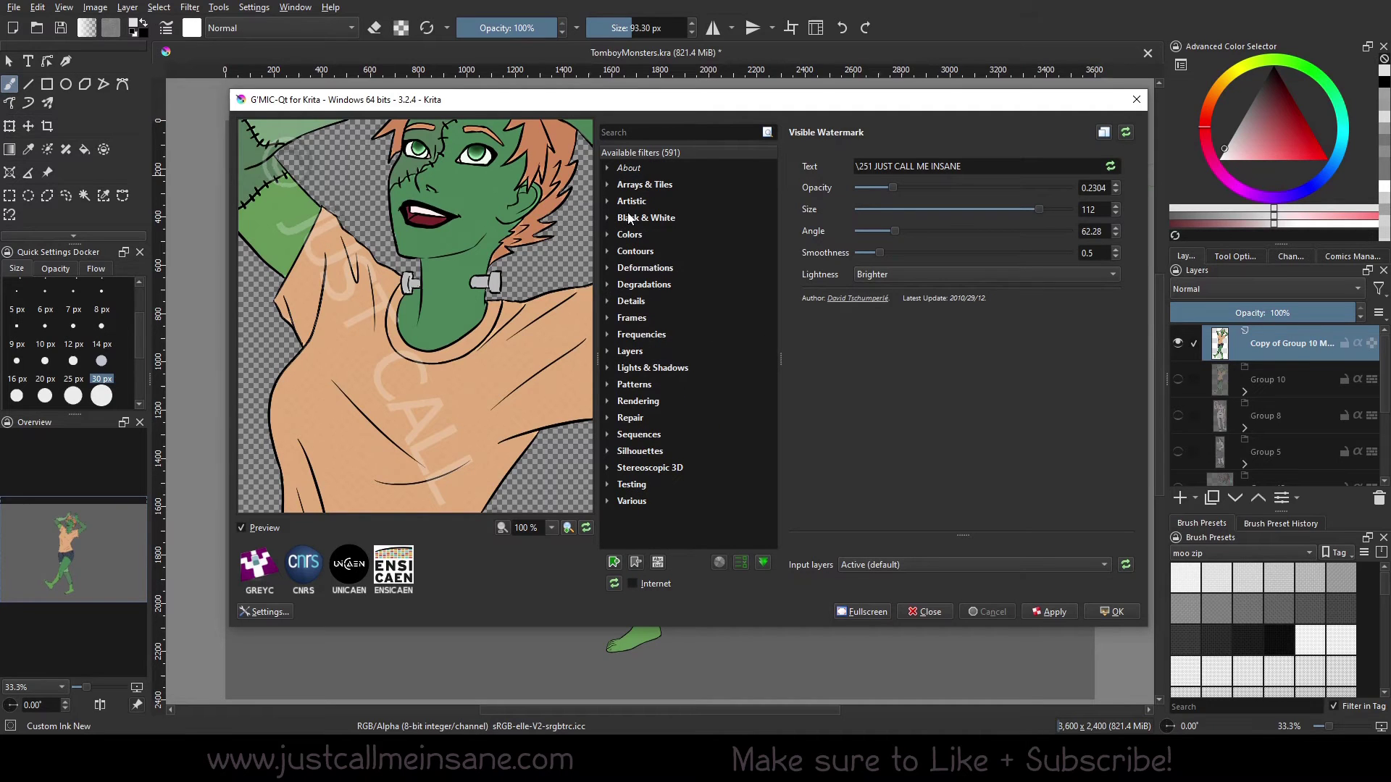
pyautogui.click(607, 301)
pyautogui.moveTo(767, 271)
pyautogui.mouseDown()
pyautogui.moveTo(757, 445)
pyautogui.moveTo(772, 268)
pyautogui.mouseUp()
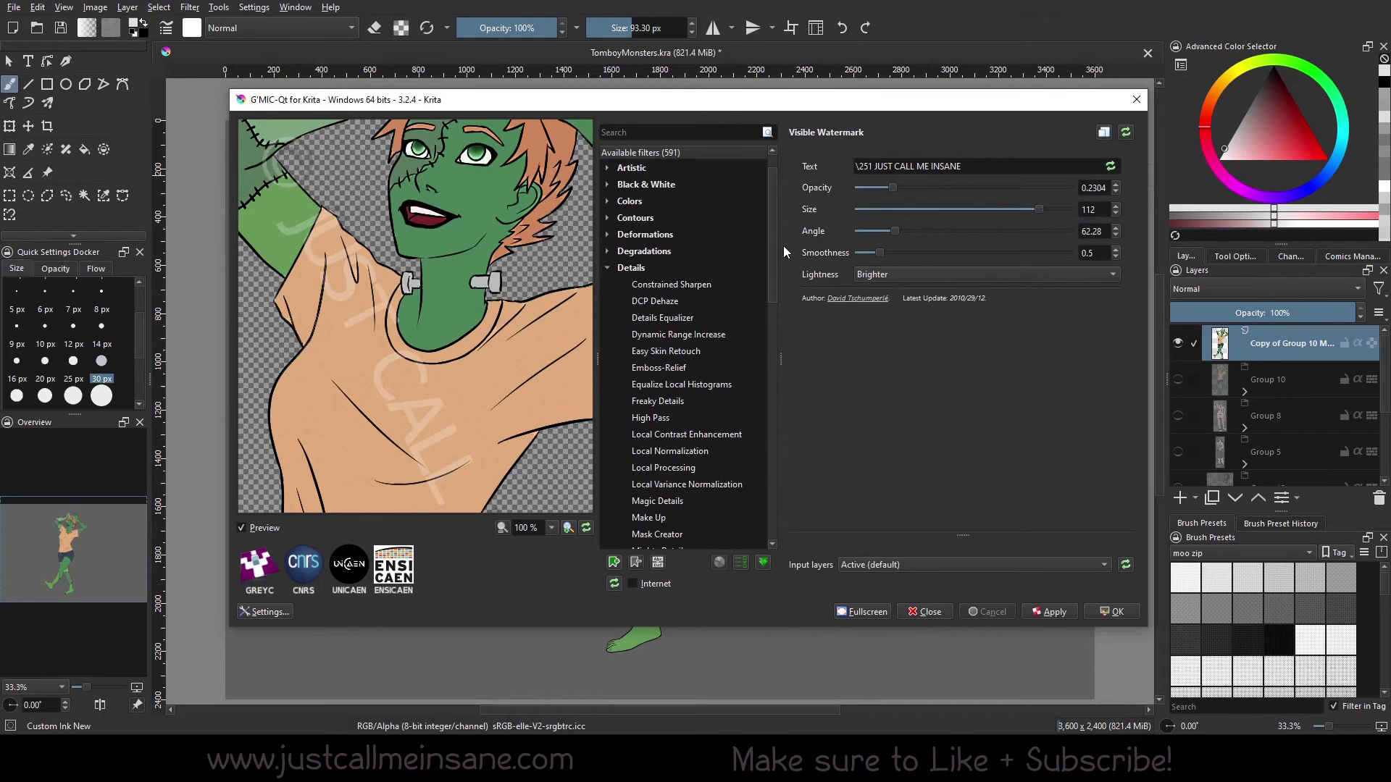
# Preview DCP Dehaze, compare with the original colours, and pan to the head and cat
pyautogui.click(710, 299)
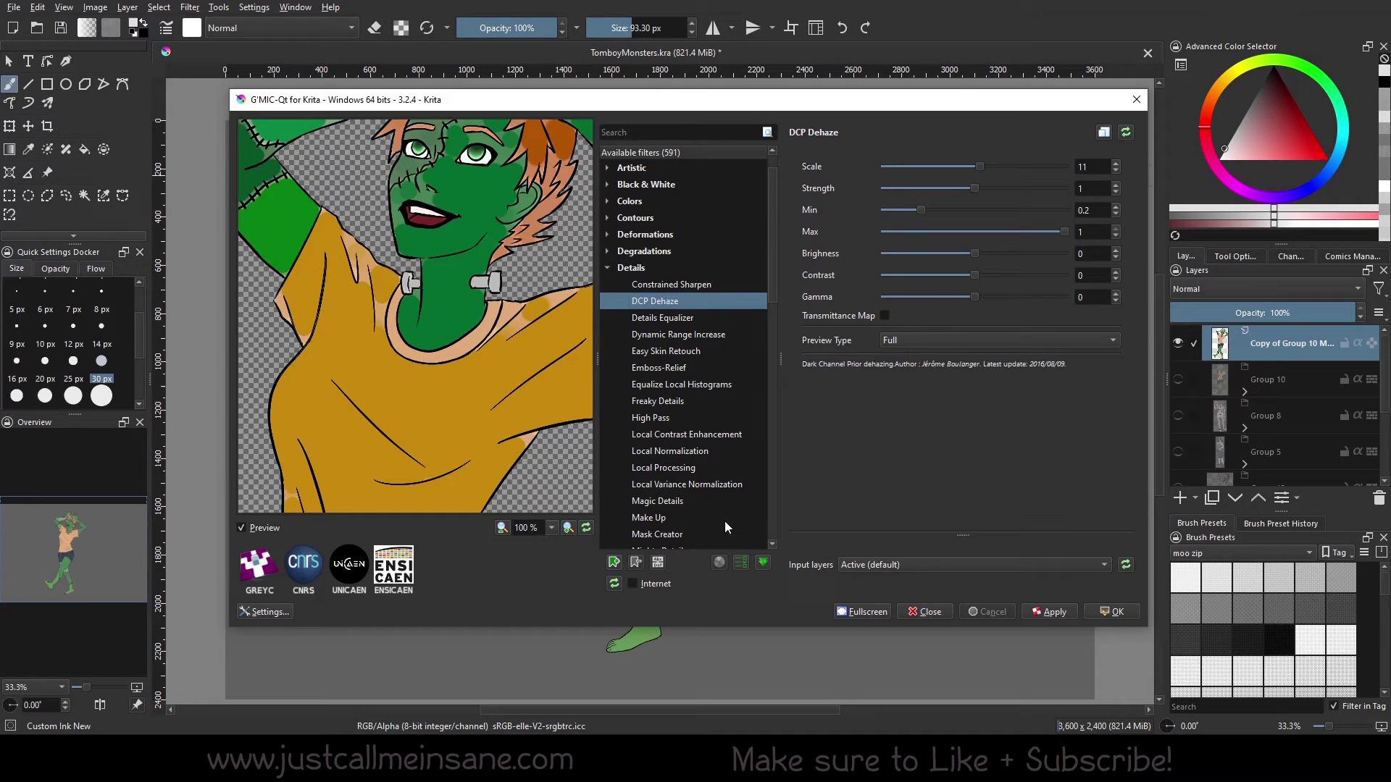
pyautogui.click(686, 262)
pyautogui.click(688, 299)
pyautogui.moveTo(484, 270); pyautogui.dragTo(511, 368)
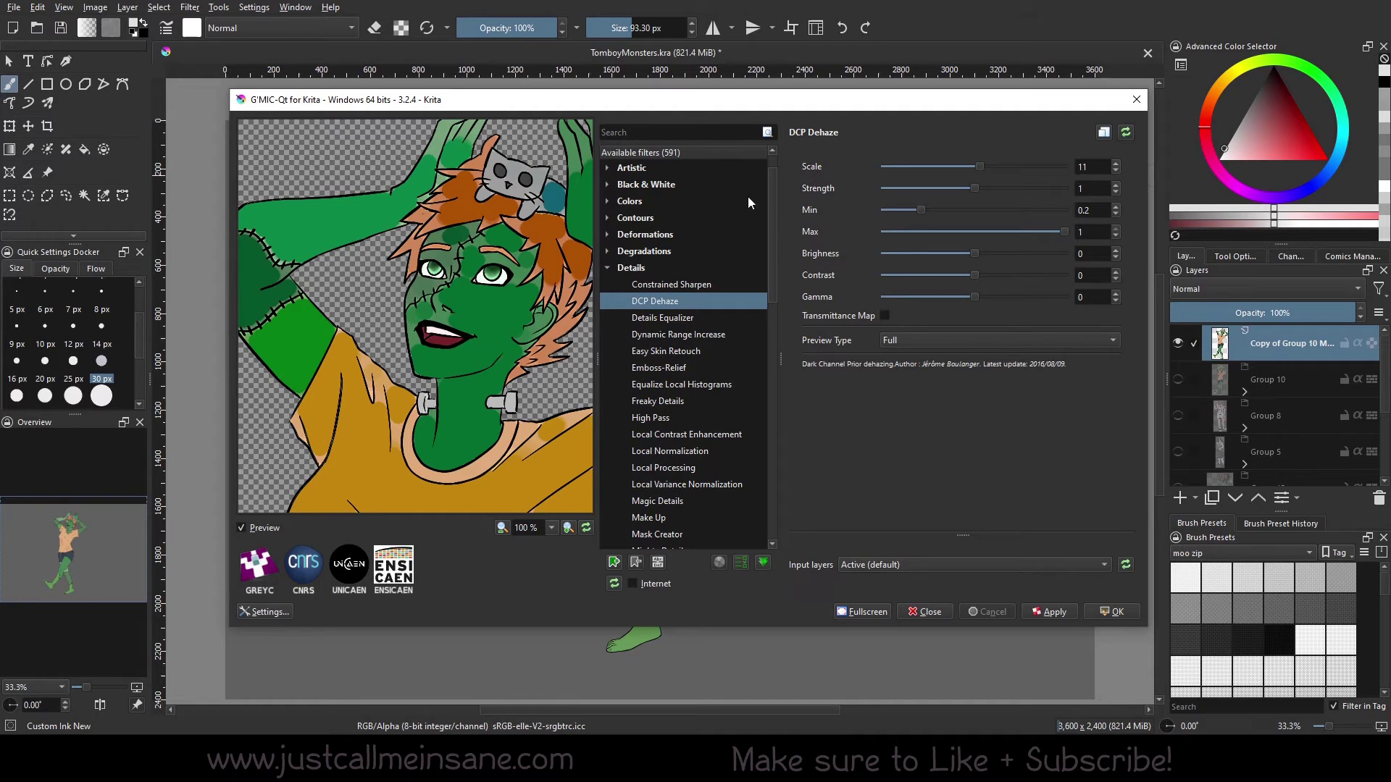
pyautogui.scroll(-1, 767, 242)
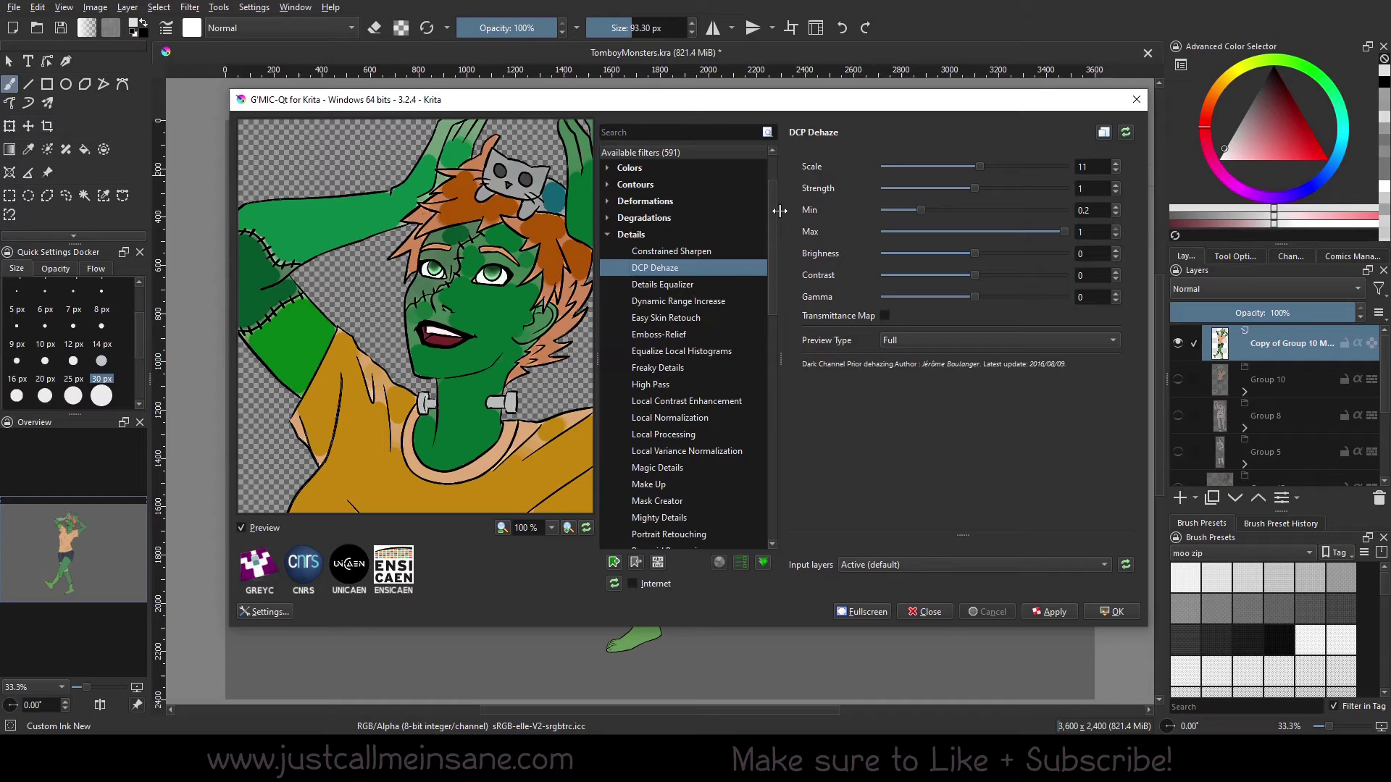
pyautogui.scroll(-1, 772, 323)
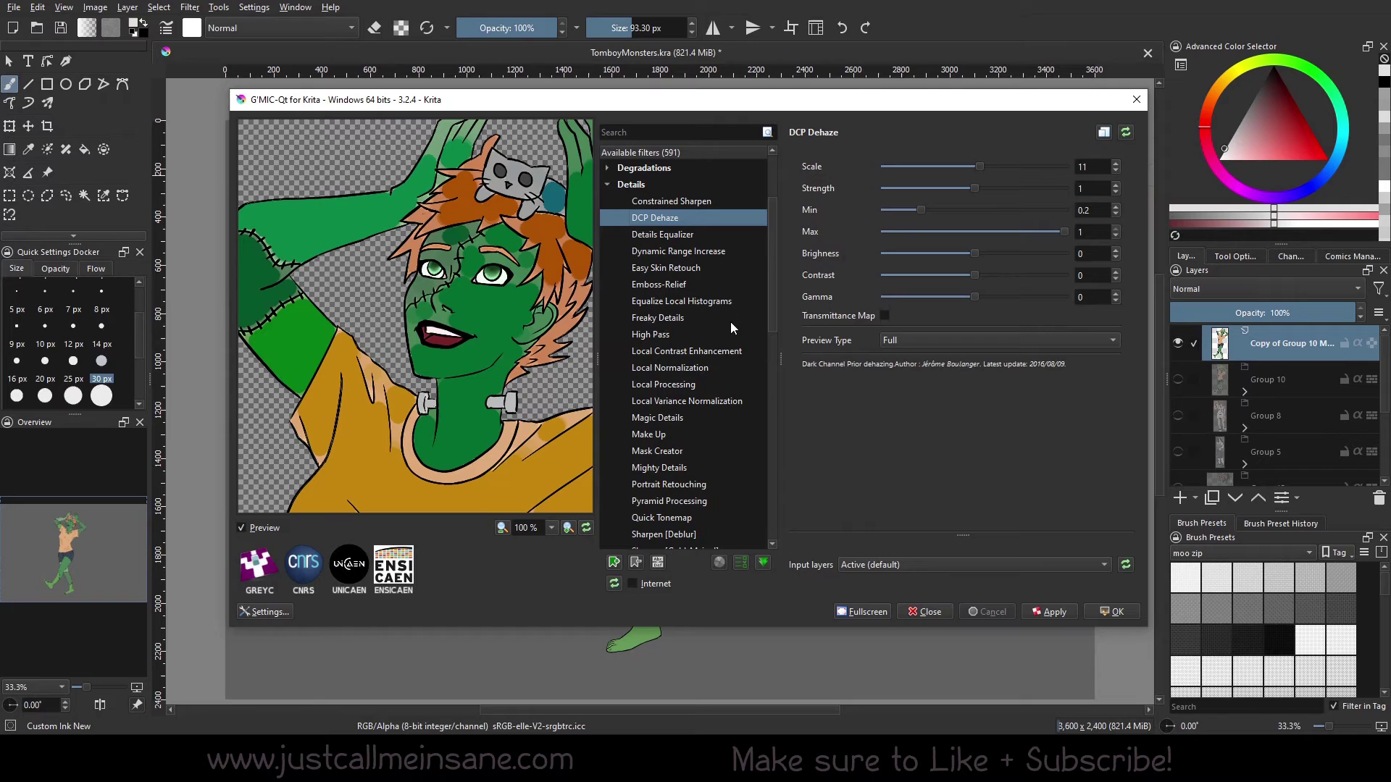
# Preview High Pass, then Freaky Details, panning over the face, shirt and cat
pyautogui.click(687, 332)
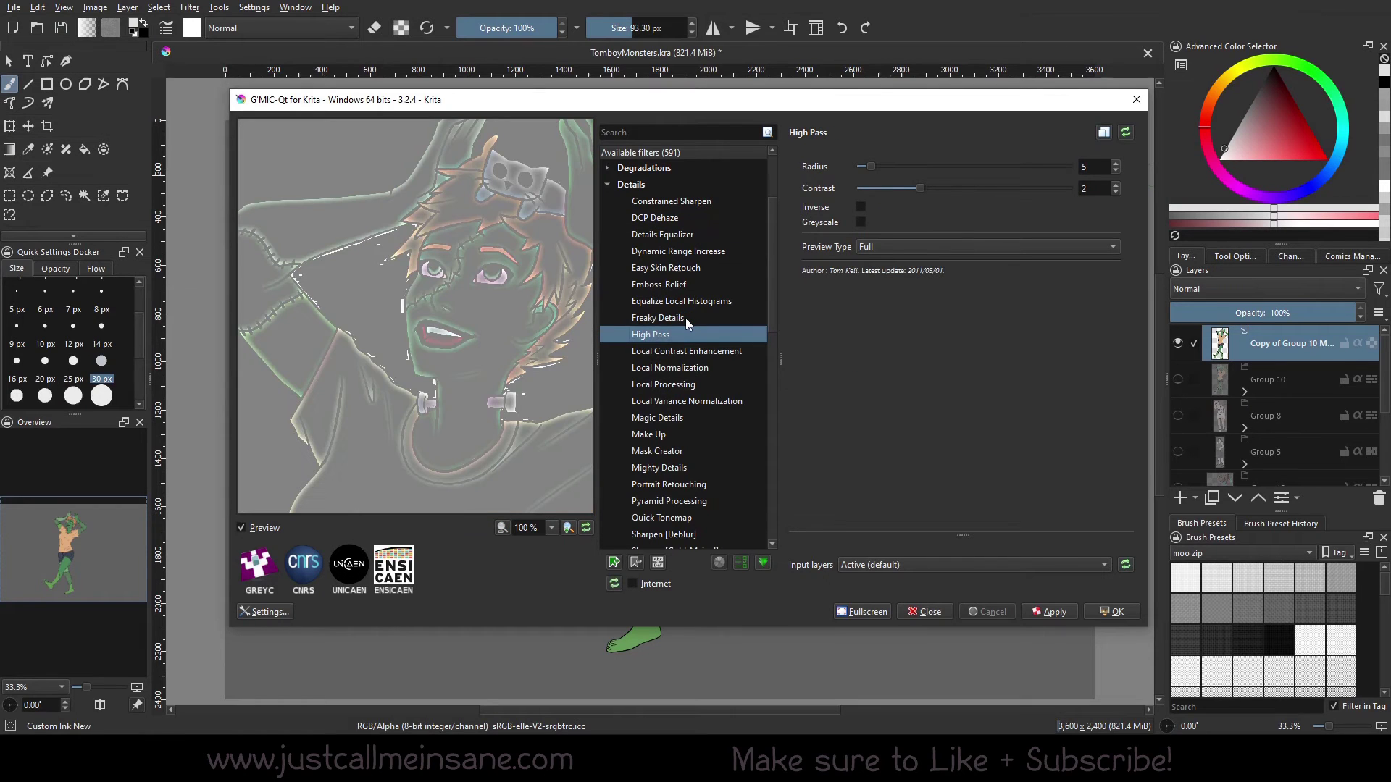
pyautogui.moveTo(531, 440); pyautogui.dragTo(537, 323)
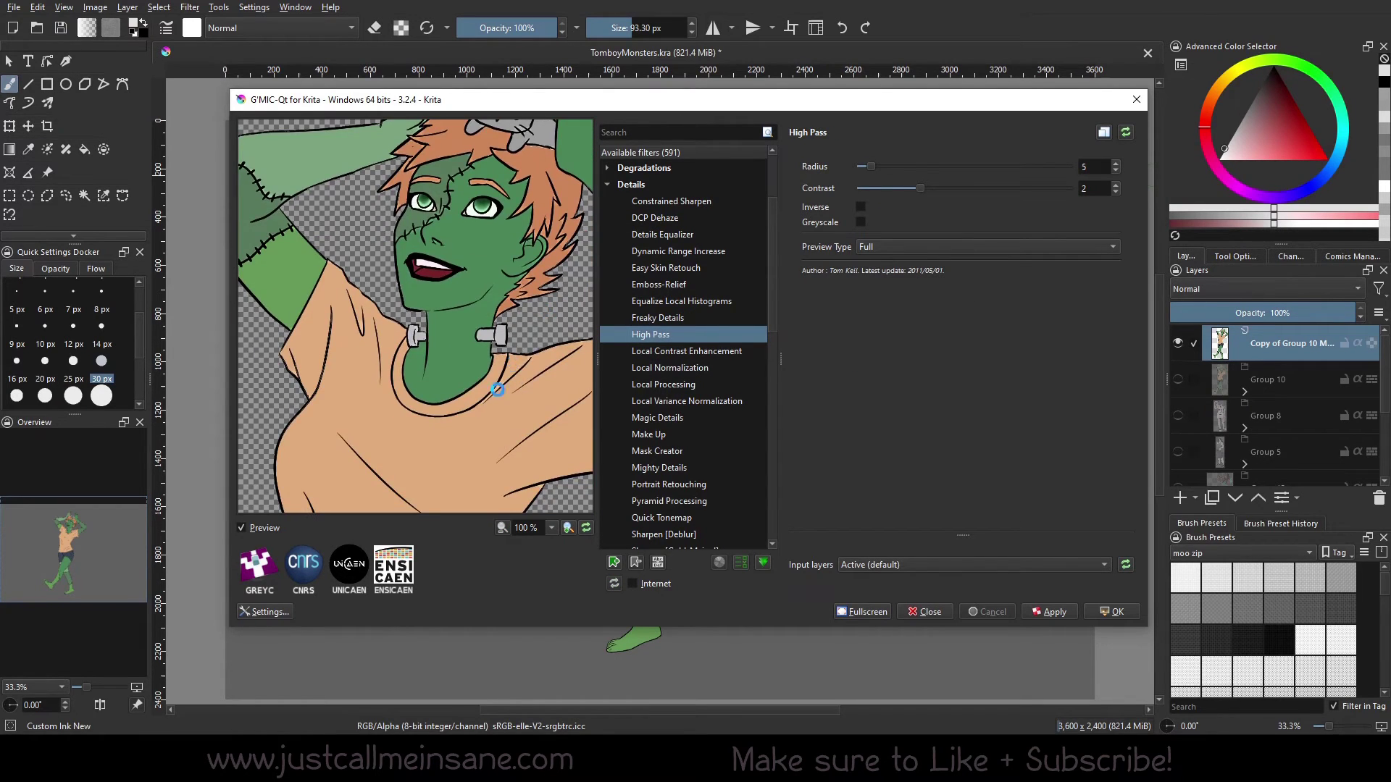
pyautogui.click(695, 317)
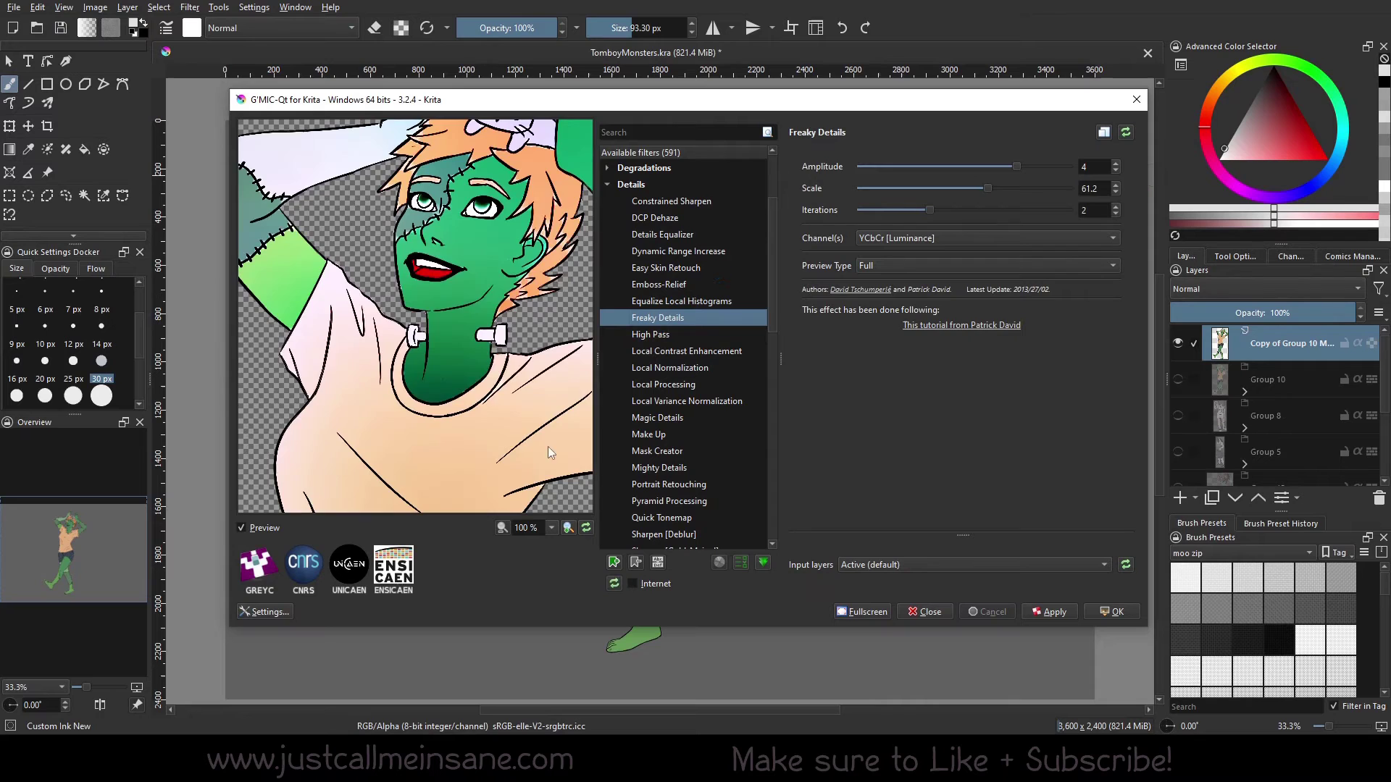
pyautogui.moveTo(548, 446); pyautogui.dragTo(503, 423)
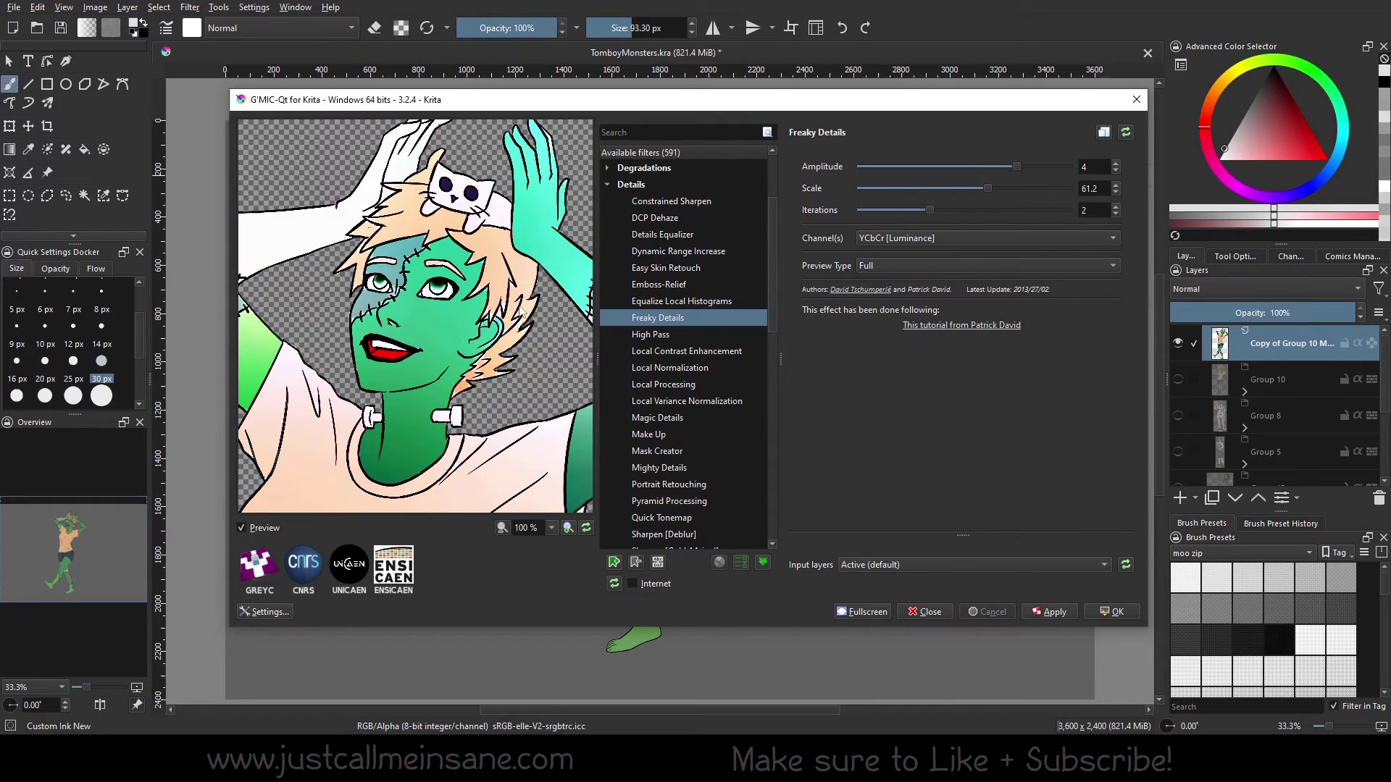
pyautogui.moveTo(458, 429); pyautogui.dragTo(536, 419)
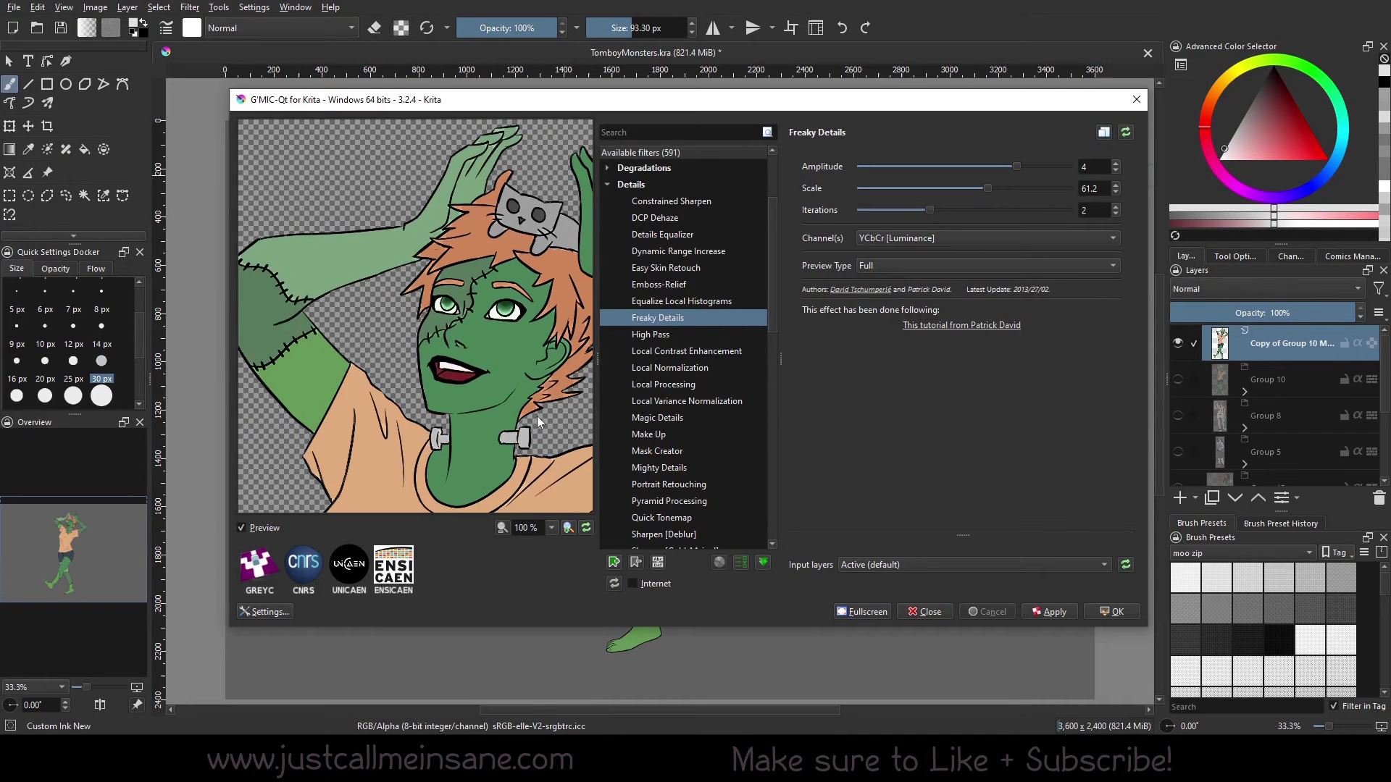
# Return to High Pass framed on the face and shirt, then move to Local Processing
pyautogui.click(713, 333)
pyautogui.moveTo(565, 463); pyautogui.dragTo(486, 336)
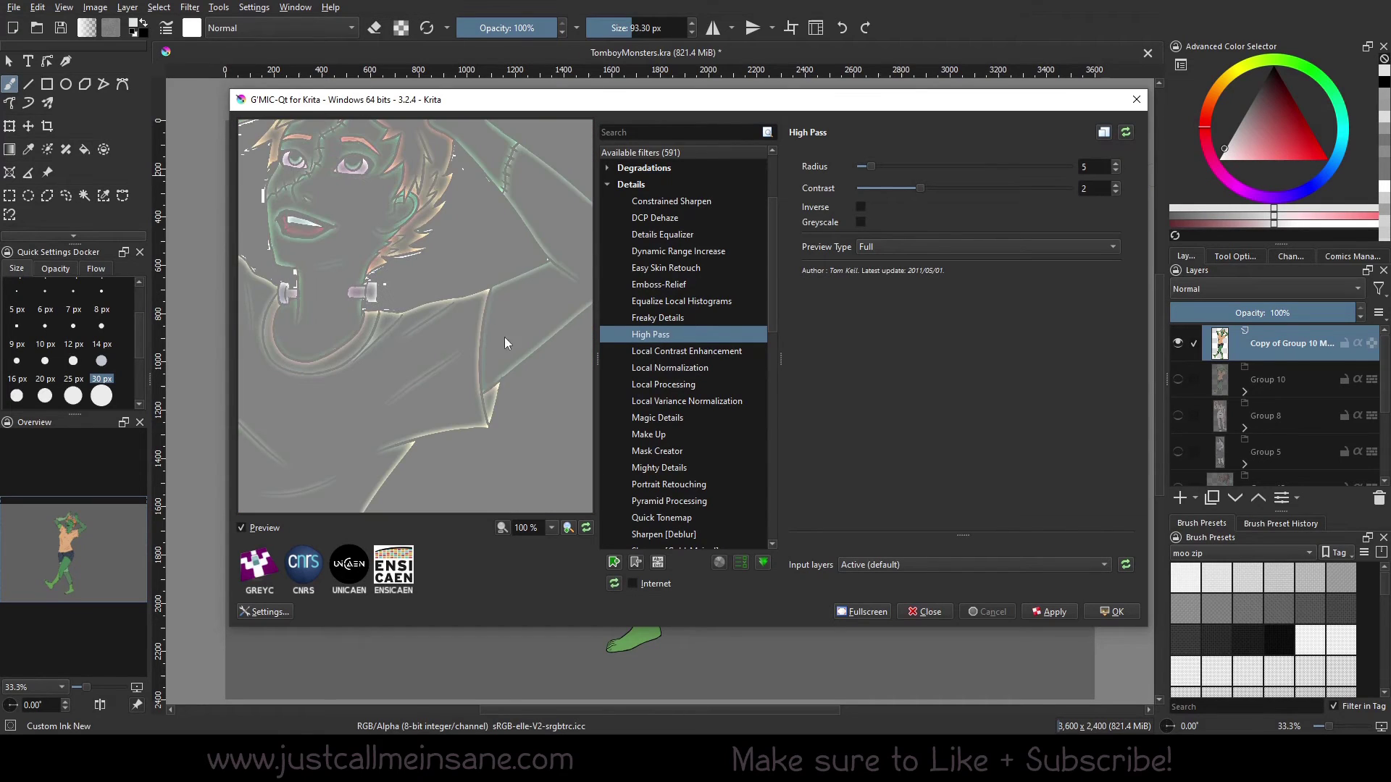
pyautogui.moveTo(424, 380); pyautogui.dragTo(523, 340)
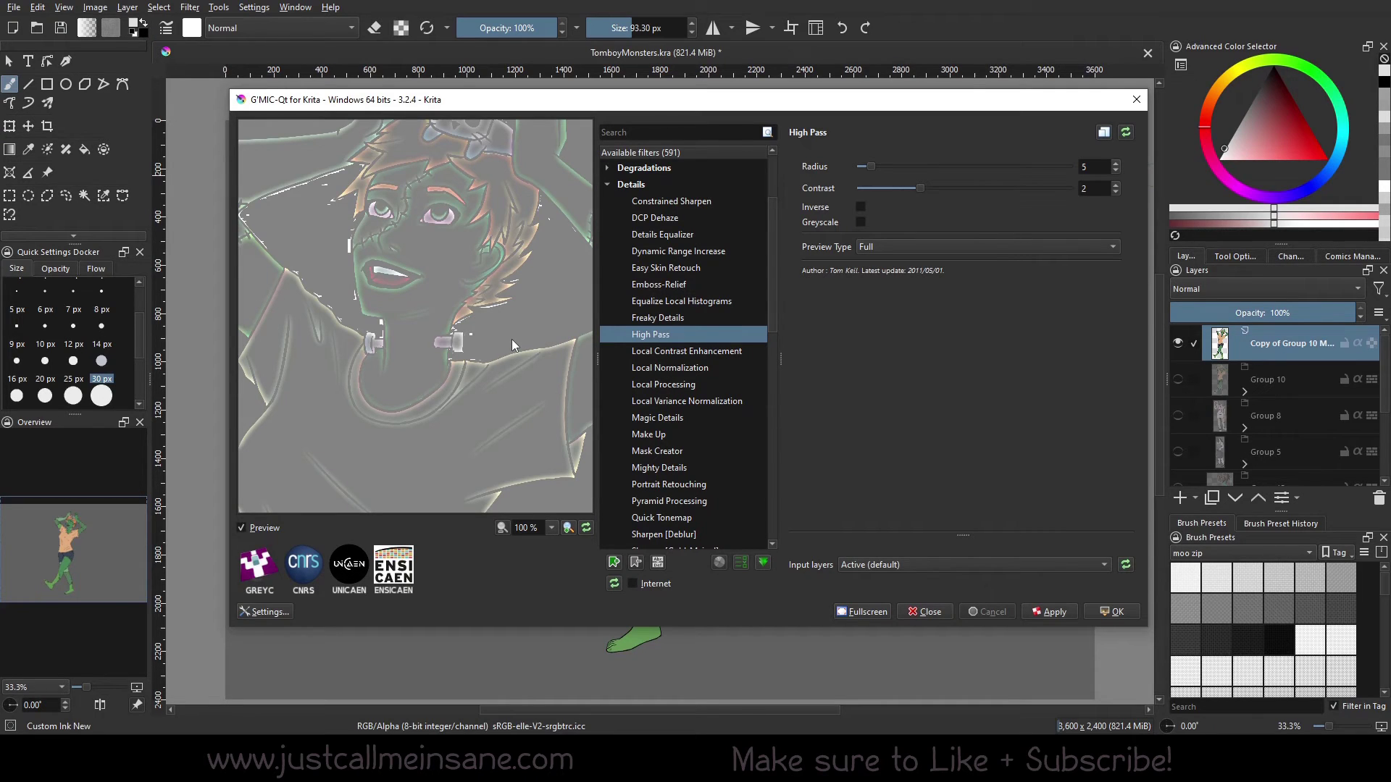
pyautogui.moveTo(528, 328); pyautogui.dragTo(534, 361)
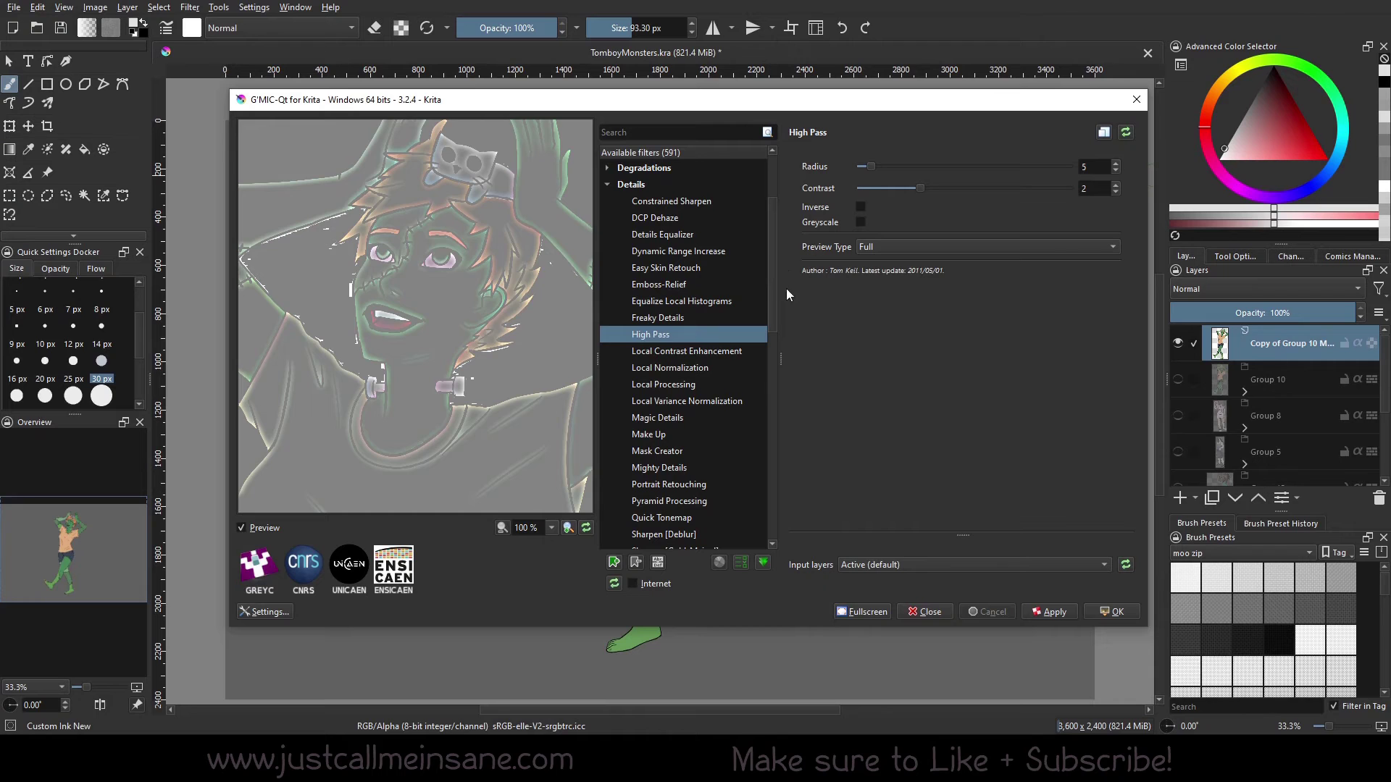
pyautogui.click(736, 385)
pyautogui.scroll(-1, 716, 324)
# Select Local Normalization and pan over the face, raised arm, other arm and cat
pyautogui.click(716, 331)
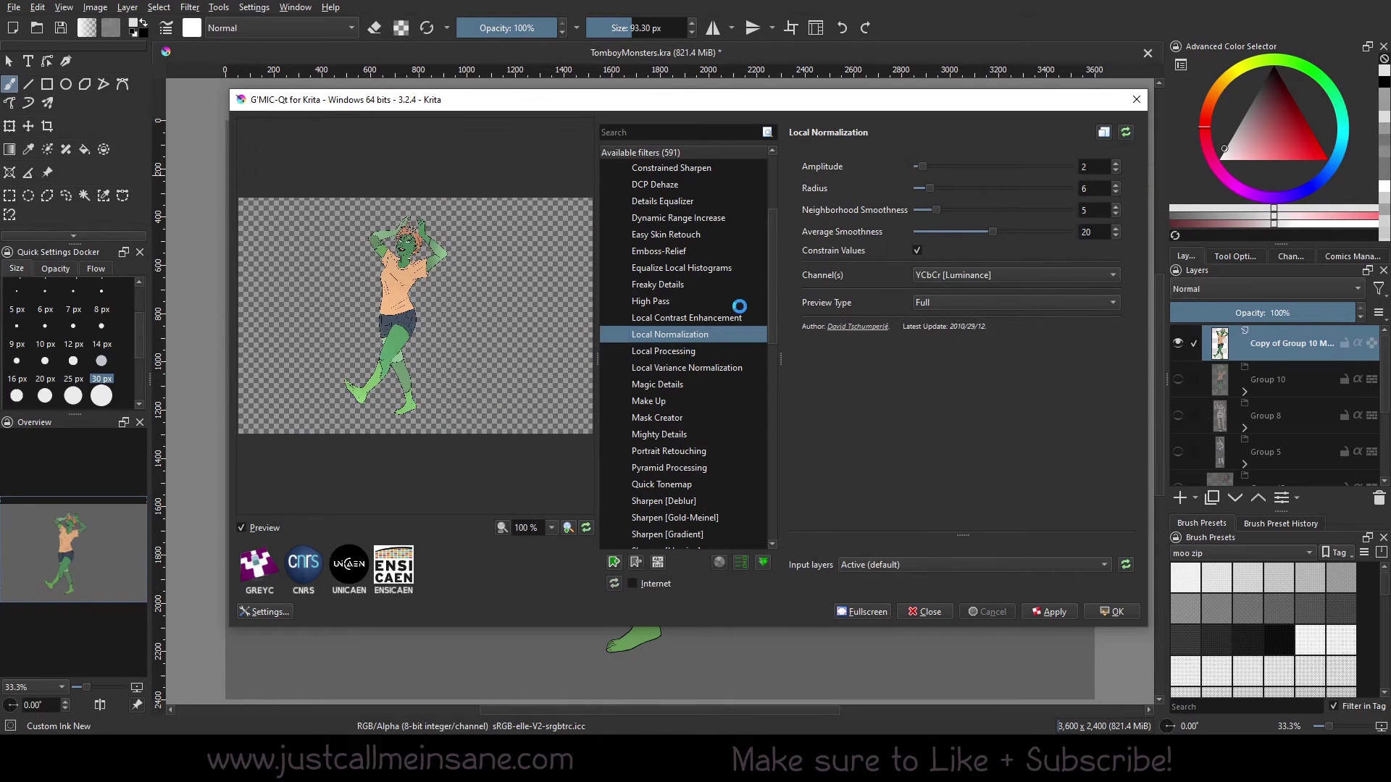
pyautogui.moveTo(381, 437); pyautogui.dragTo(552, 453)
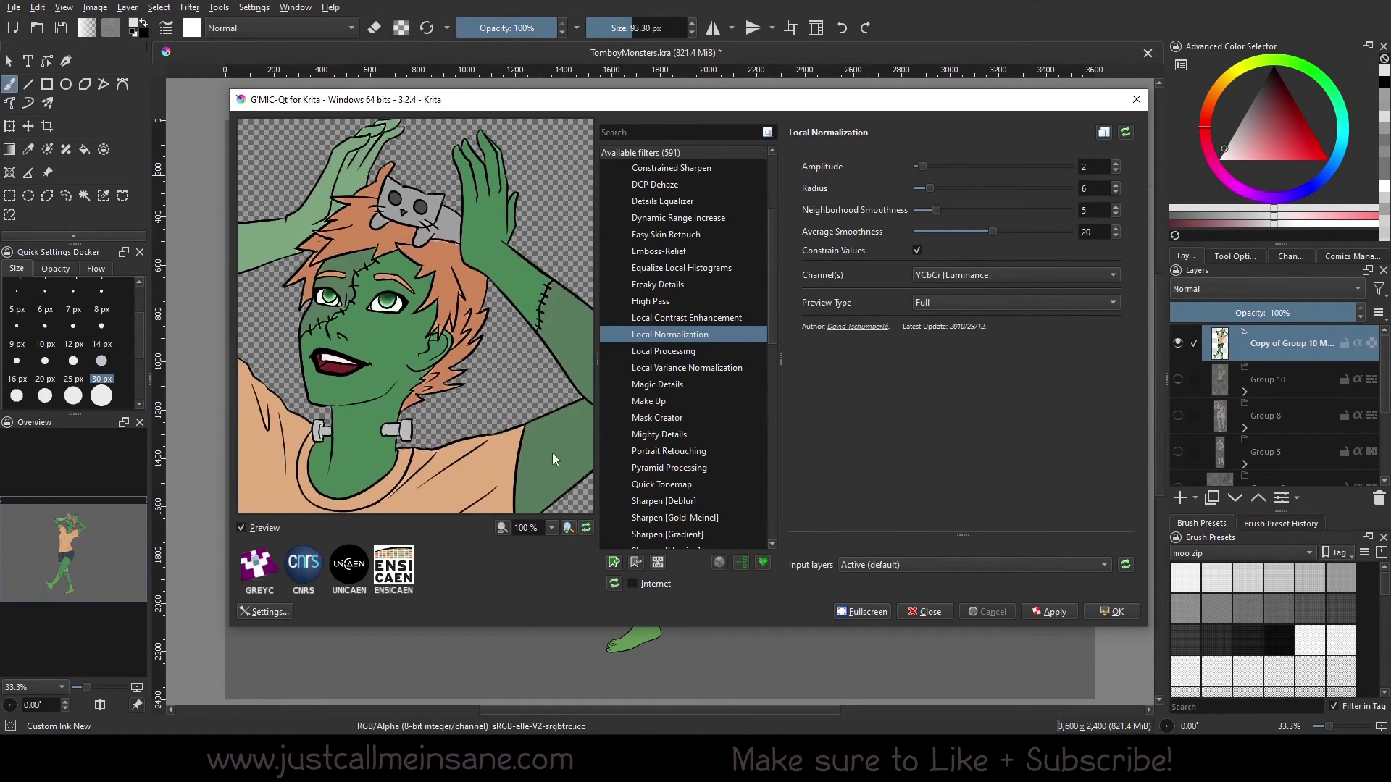
pyautogui.moveTo(430, 449); pyautogui.dragTo(471, 436)
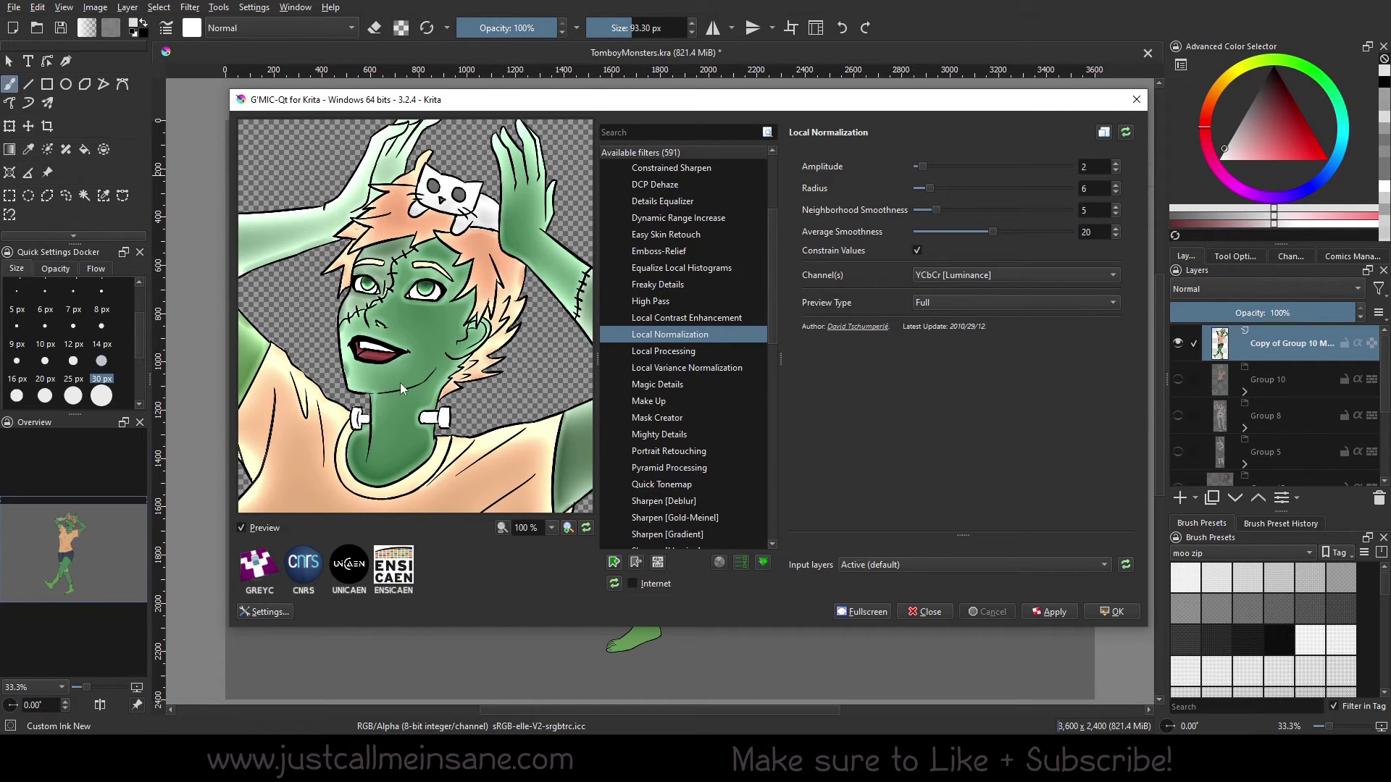
pyautogui.moveTo(363, 319); pyautogui.dragTo(450, 308)
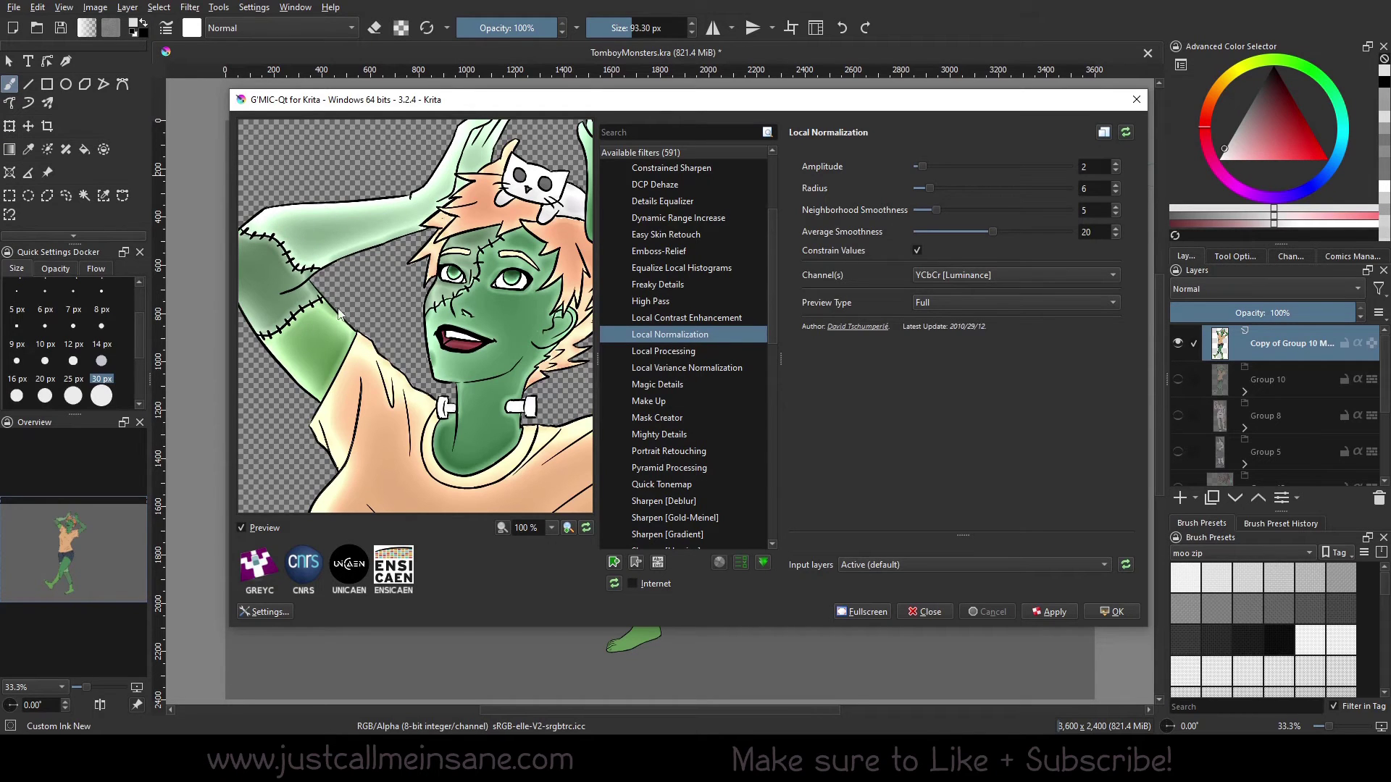
pyautogui.moveTo(499, 433); pyautogui.dragTo(304, 405)
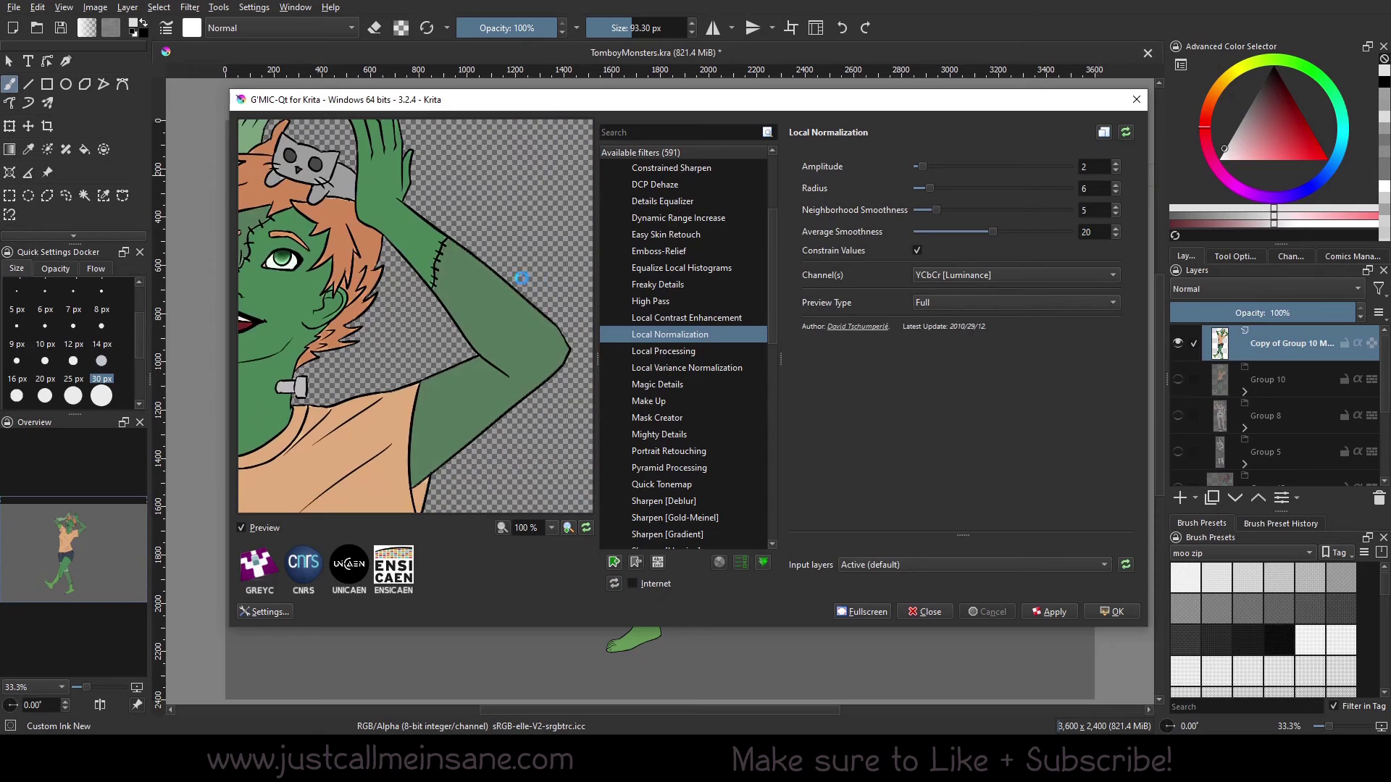
# Preview Local Contrast Enhancement with darkness at its maximum of 4 and lightness 0
pyautogui.click(706, 316)
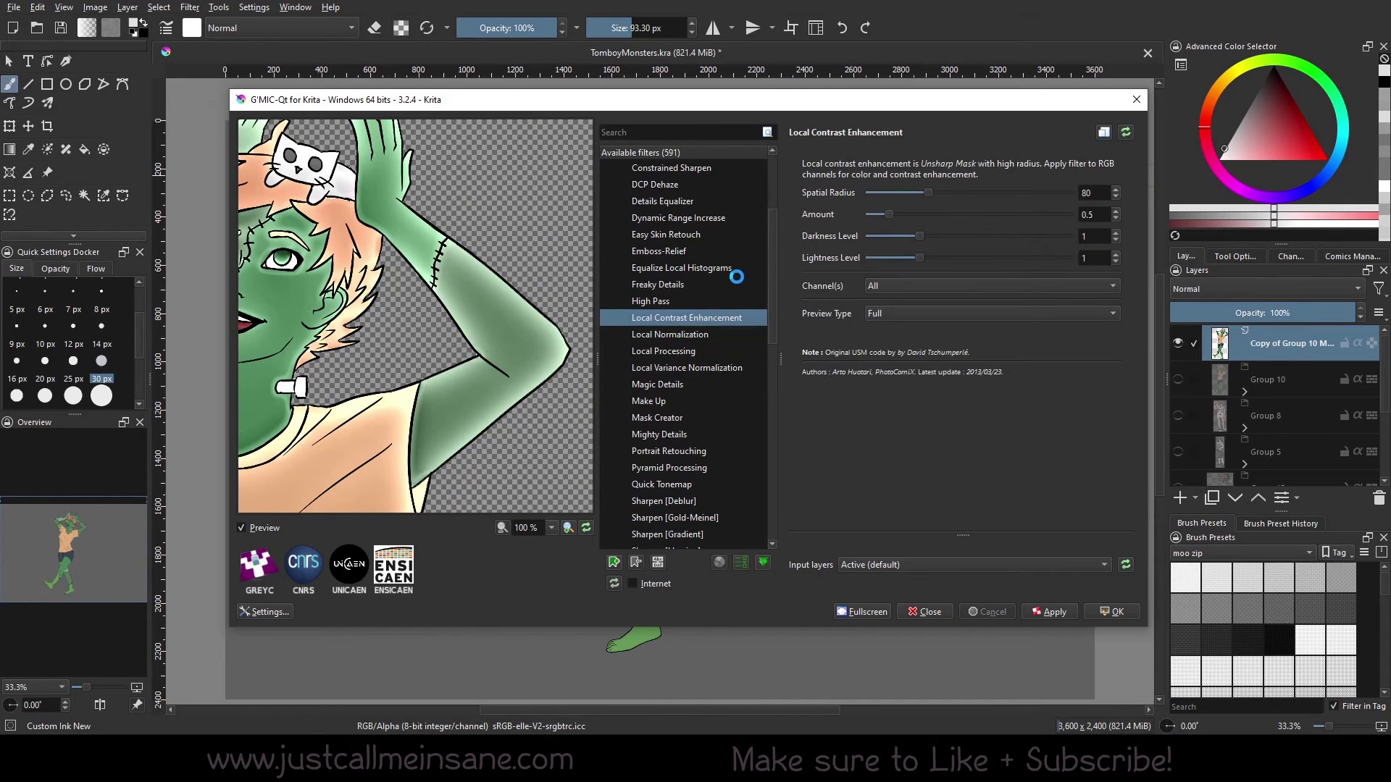
pyautogui.moveTo(489, 310); pyautogui.dragTo(521, 454)
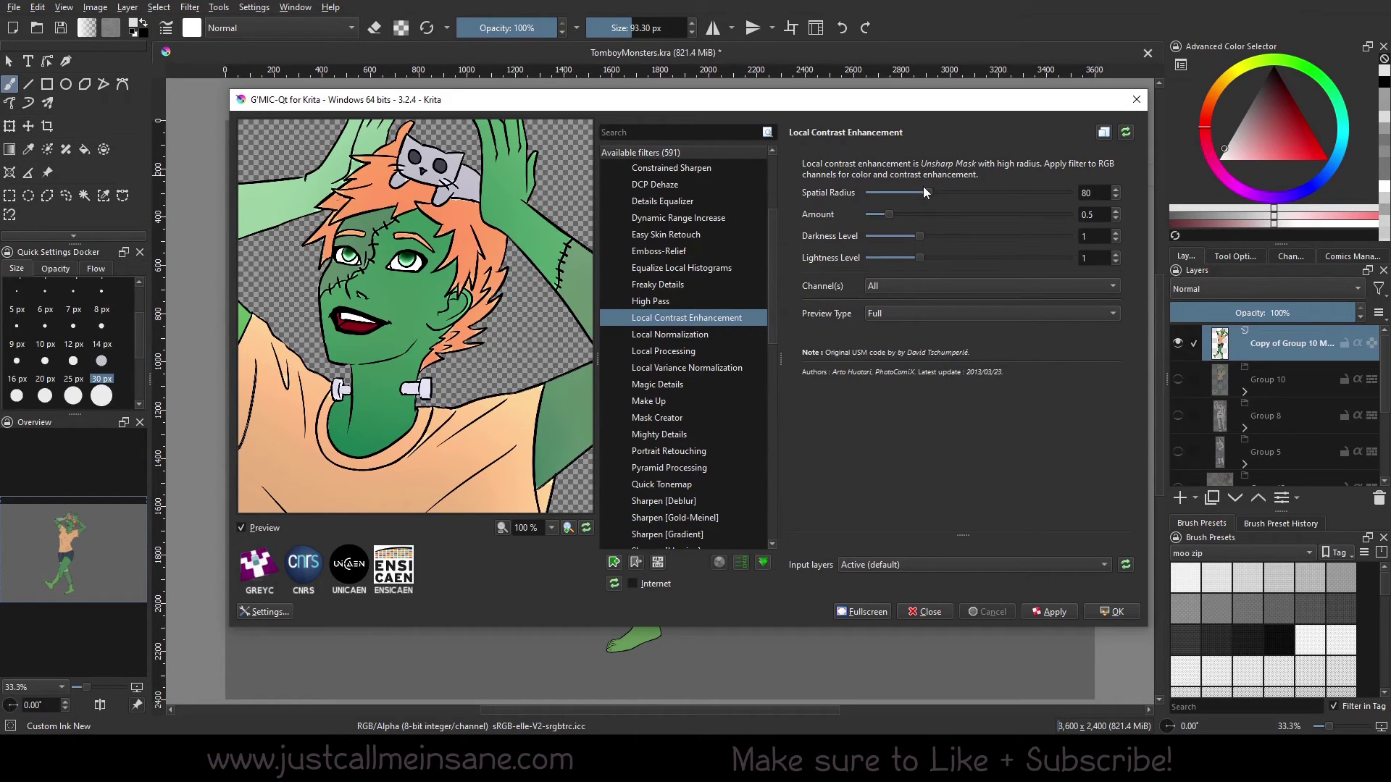
pyautogui.moveTo(919, 236); pyautogui.dragTo(999, 236)
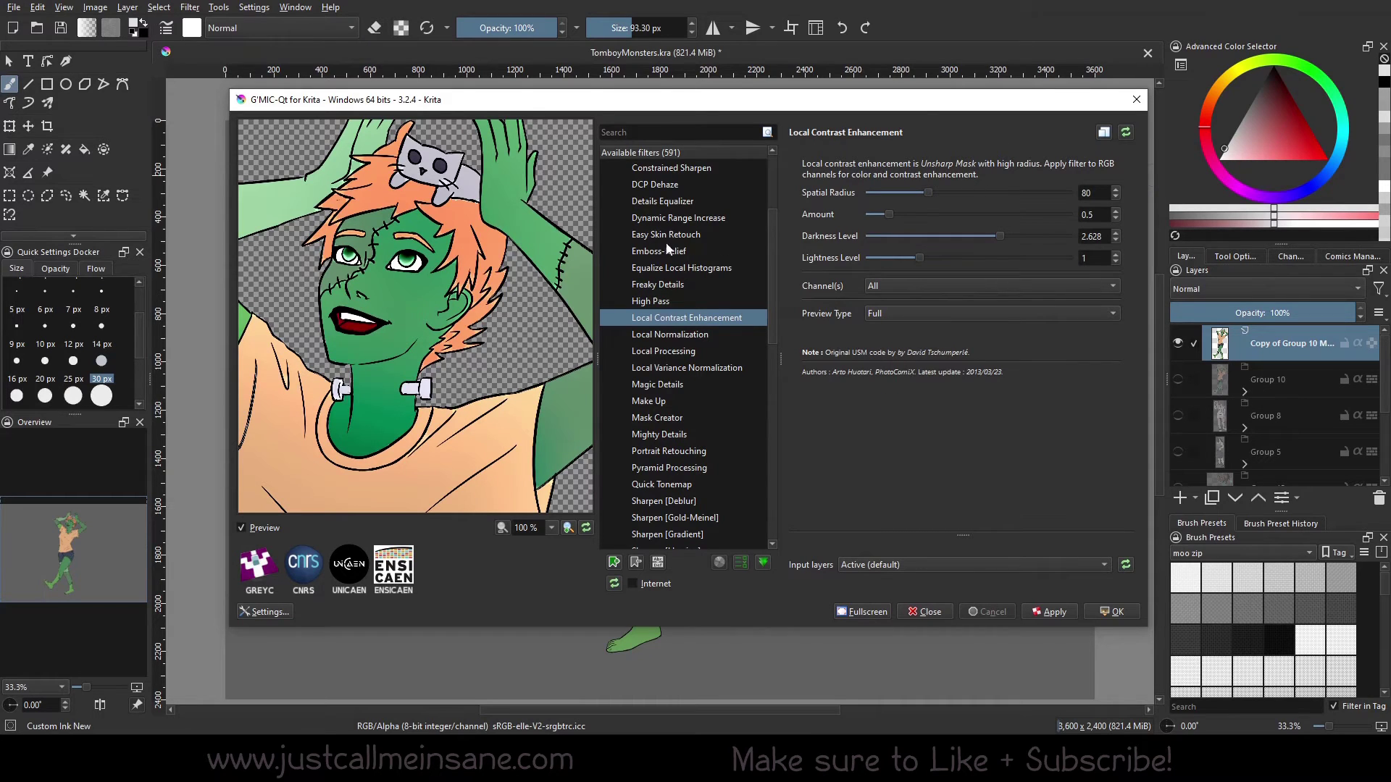
pyautogui.moveTo(999, 237); pyautogui.dragTo(1082, 233)
pyautogui.moveTo(919, 258); pyautogui.dragTo(845, 271)
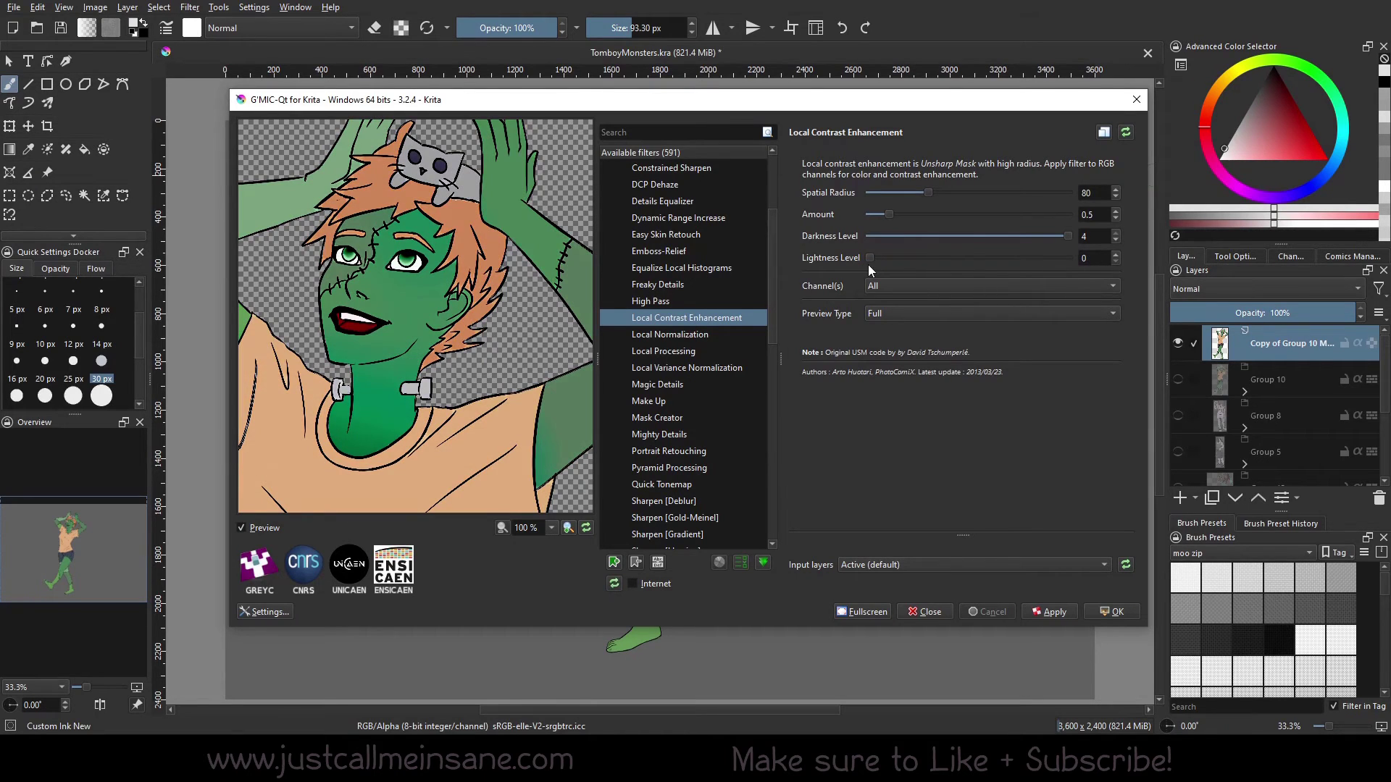
# Set darkness 0.512 and lightness 3.68, then preview Mask Creator's grey hue mask
pyautogui.moveTo(423, 394); pyautogui.dragTo(504, 432)
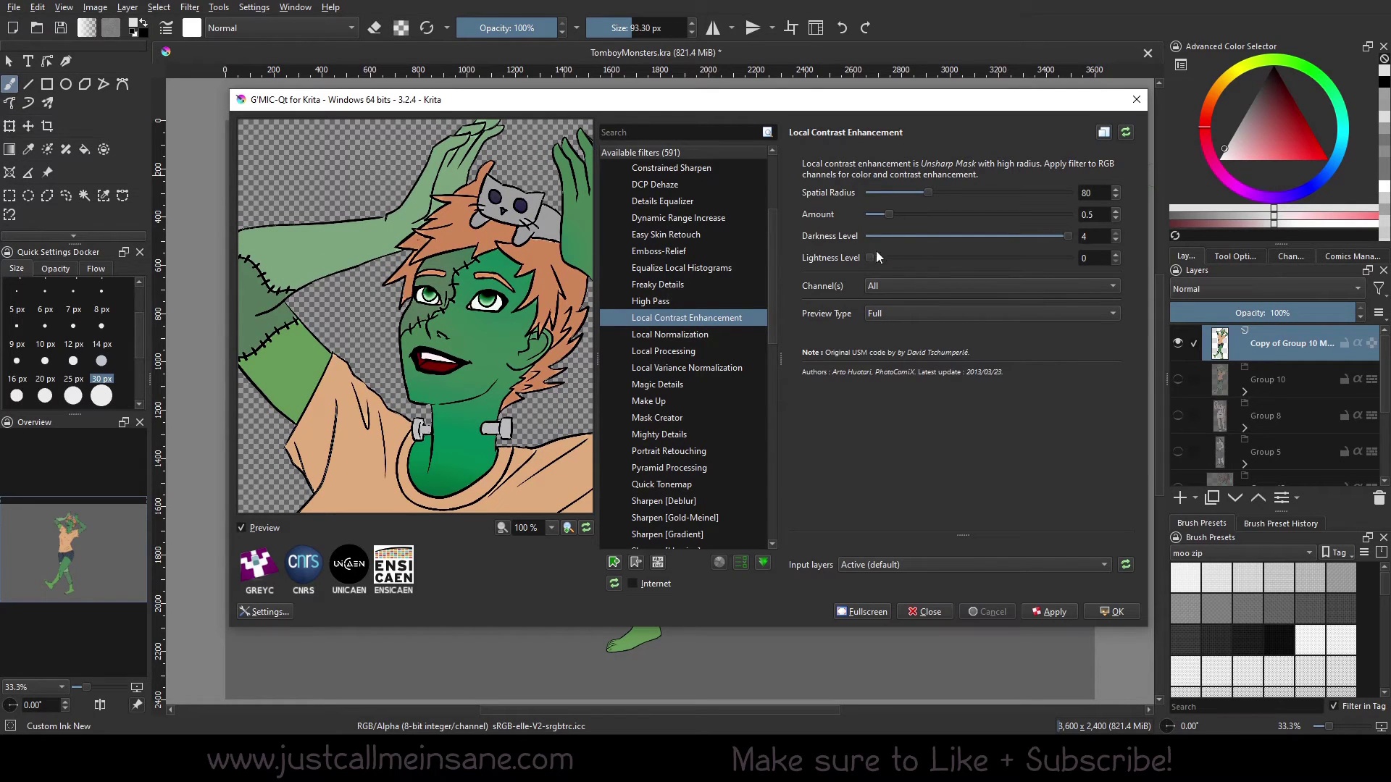
pyautogui.moveTo(1059, 236)
pyautogui.mouseDown()
pyautogui.moveTo(894, 236)
pyautogui.moveTo(1051, 257)
pyautogui.mouseUp()
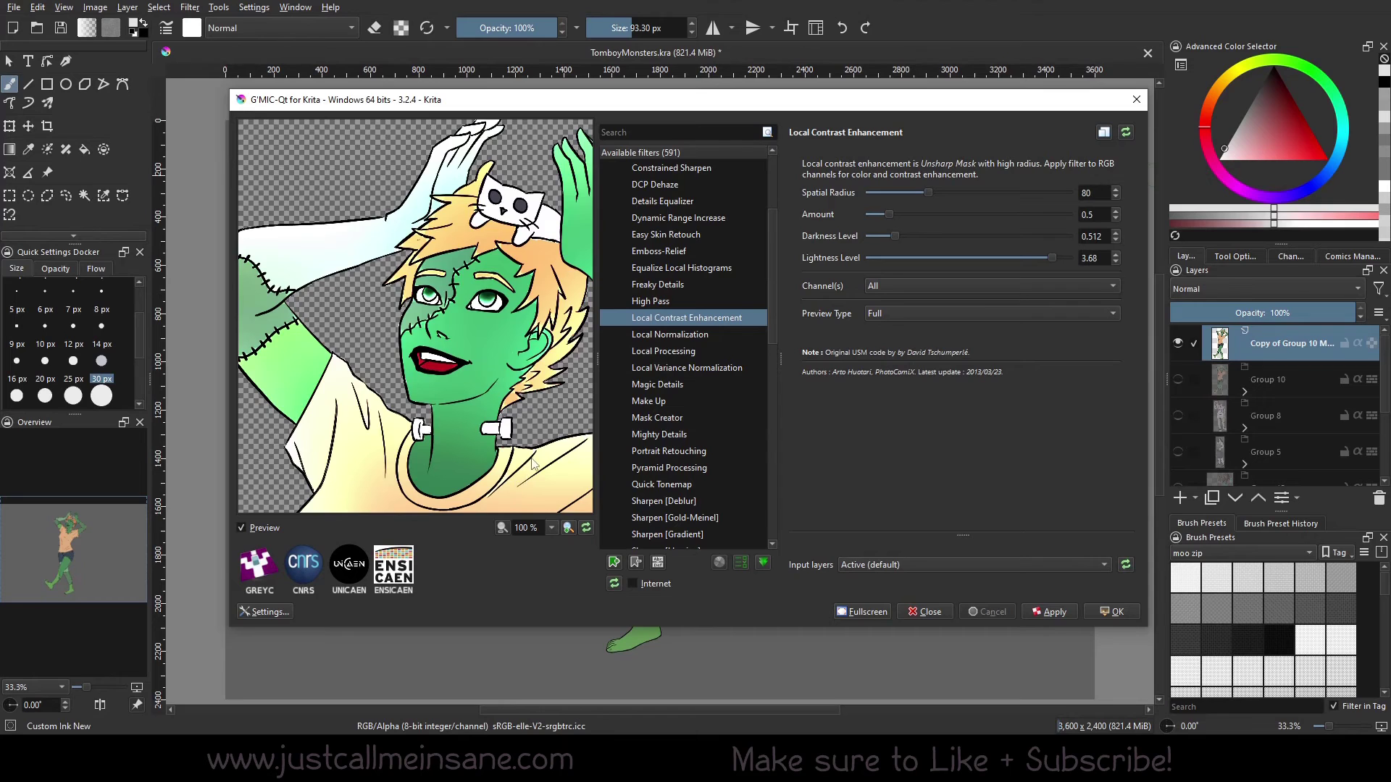
pyautogui.moveTo(545, 427); pyautogui.dragTo(442, 391)
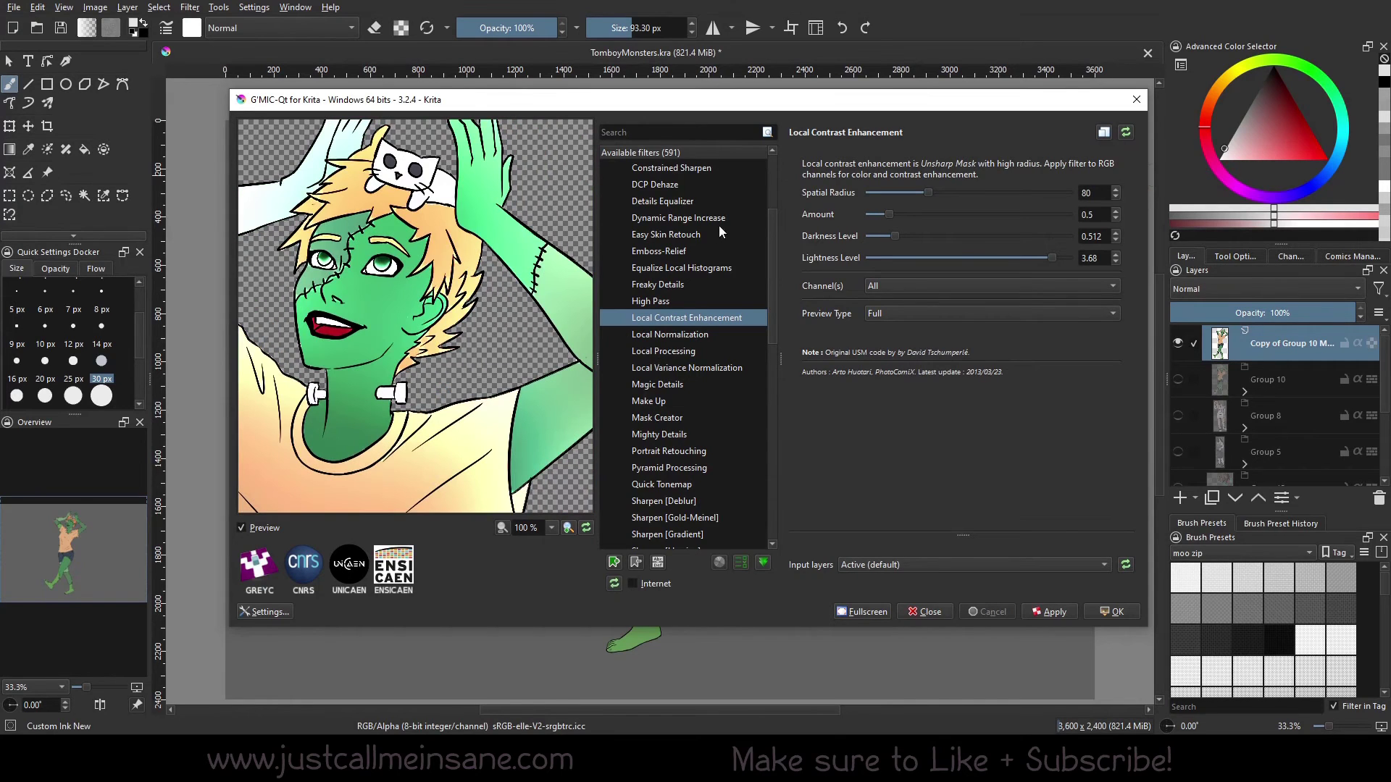
pyautogui.click(726, 418)
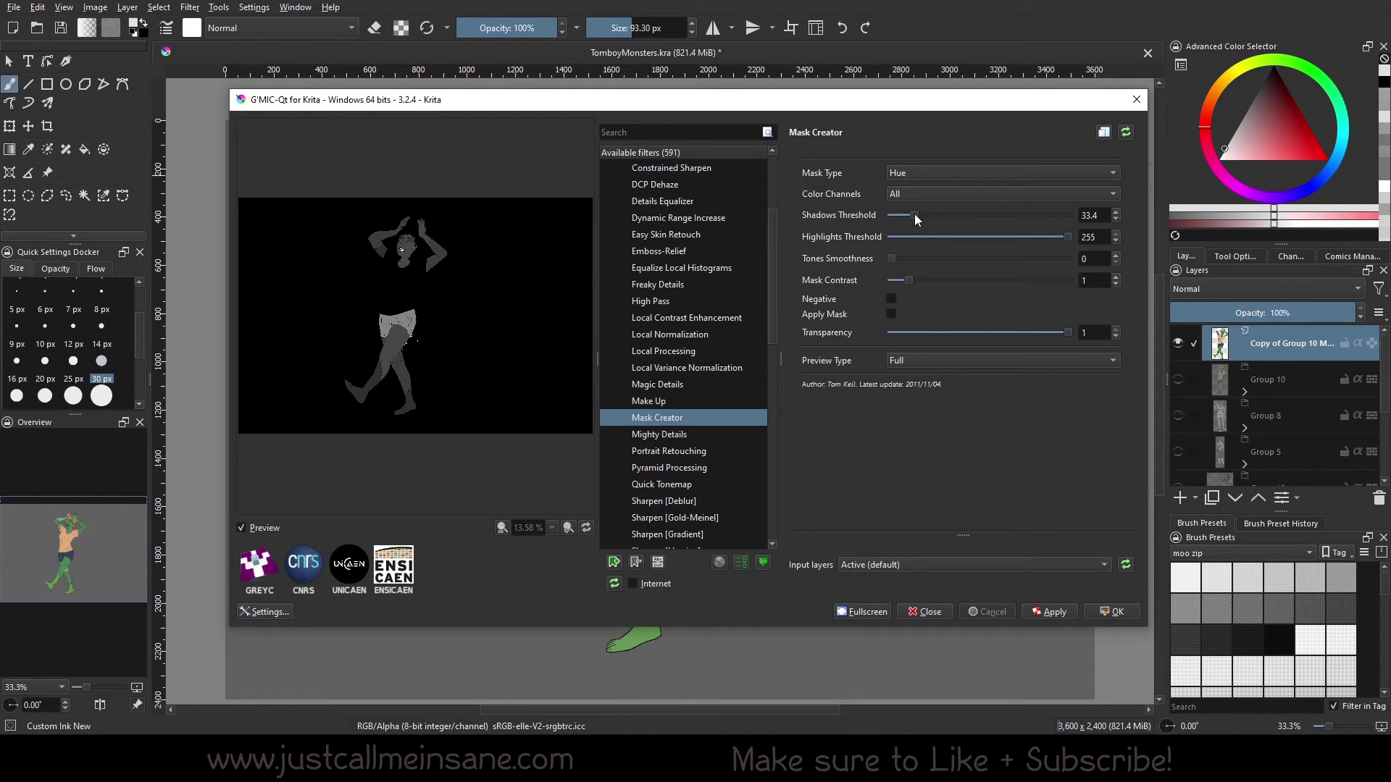
# Set Shadows Threshold to 54.31, then step from Sharpen [Inverse Diffusion] to Sharpen [Hessian]
pyautogui.moveTo(916, 217); pyautogui.dragTo(978, 209)
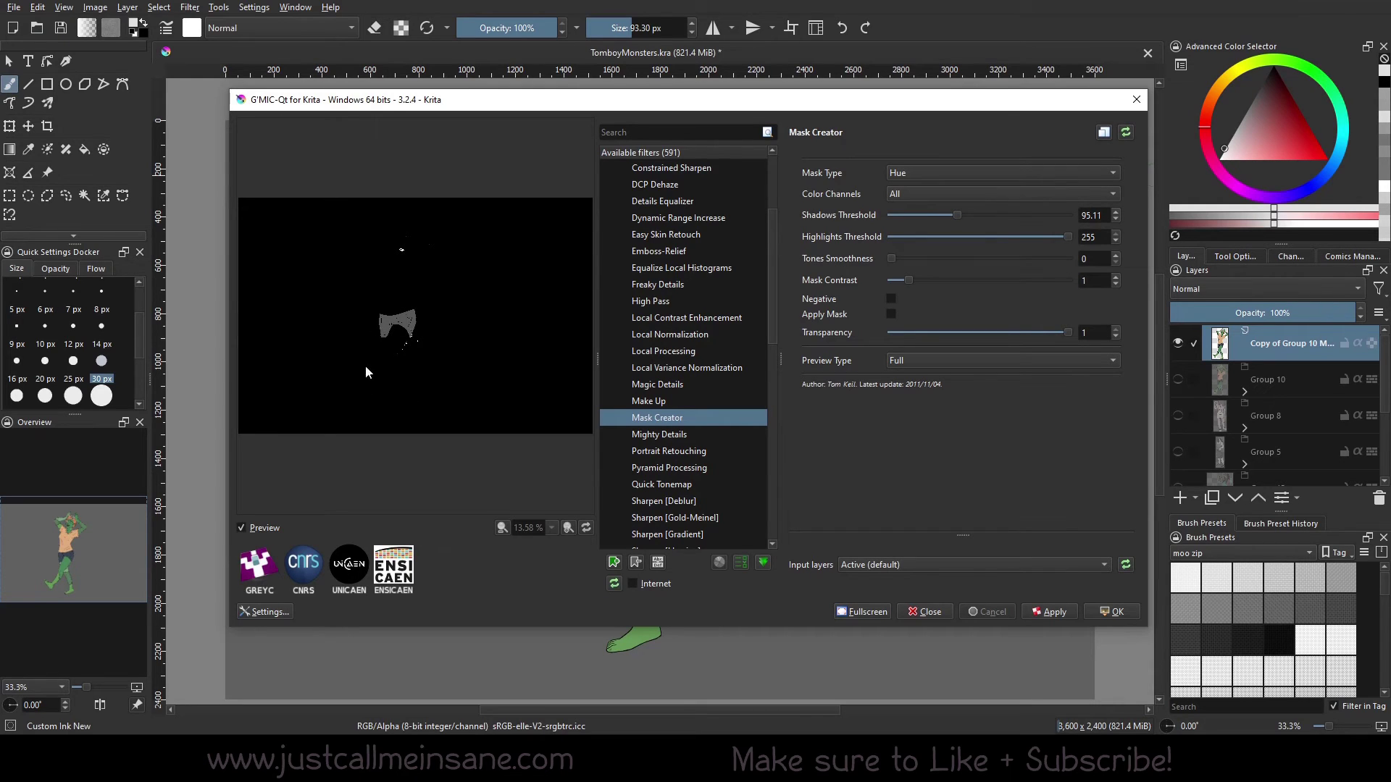
pyautogui.moveTo(951, 217)
pyautogui.mouseDown()
pyautogui.moveTo(964, 212)
pyautogui.moveTo(929, 216)
pyautogui.mouseUp()
pyautogui.scroll(-3, 766, 379)
pyautogui.click(720, 402)
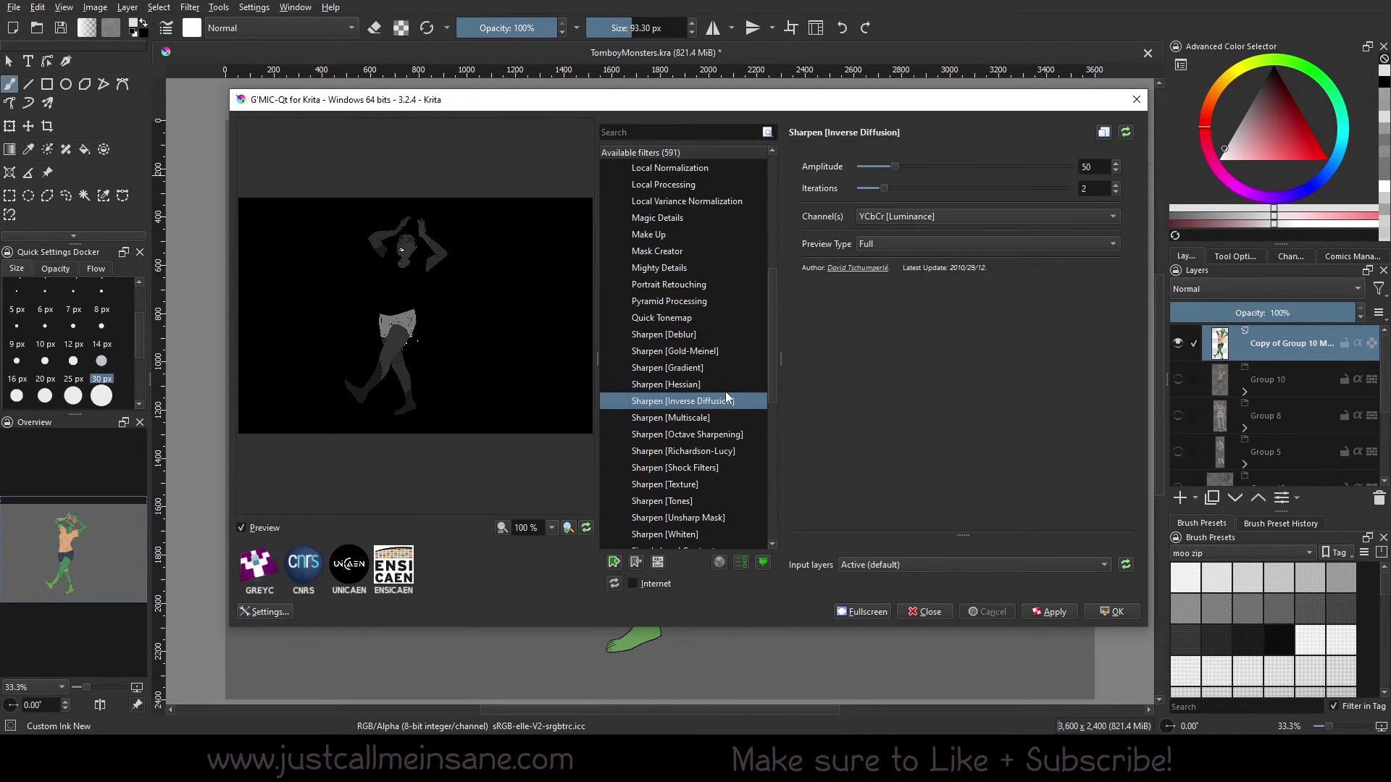
pyautogui.press('Up')
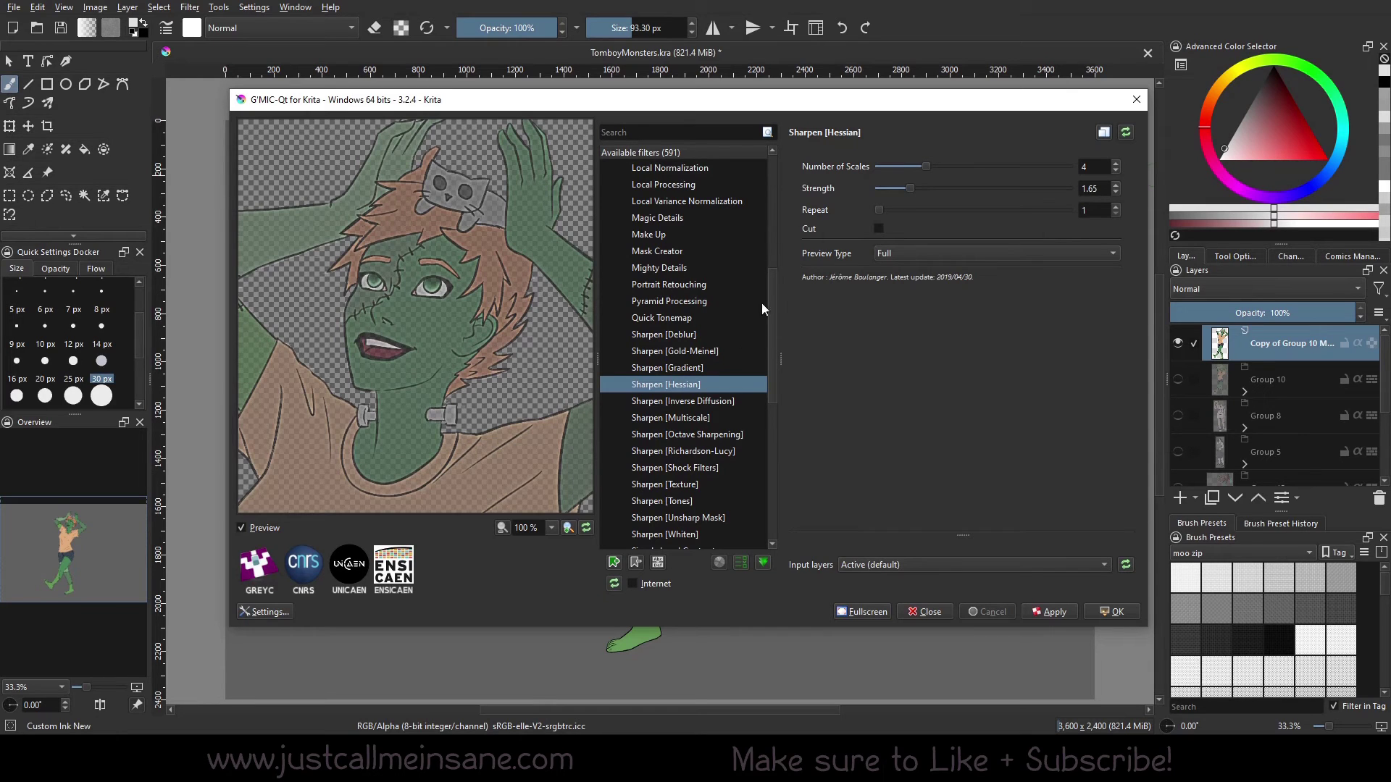
pyautogui.scroll(-3, 771, 389)
# Preview the Unsharp Mask and Spotify filters, panning across Spotify's glowing outlines
pyautogui.click(732, 397)
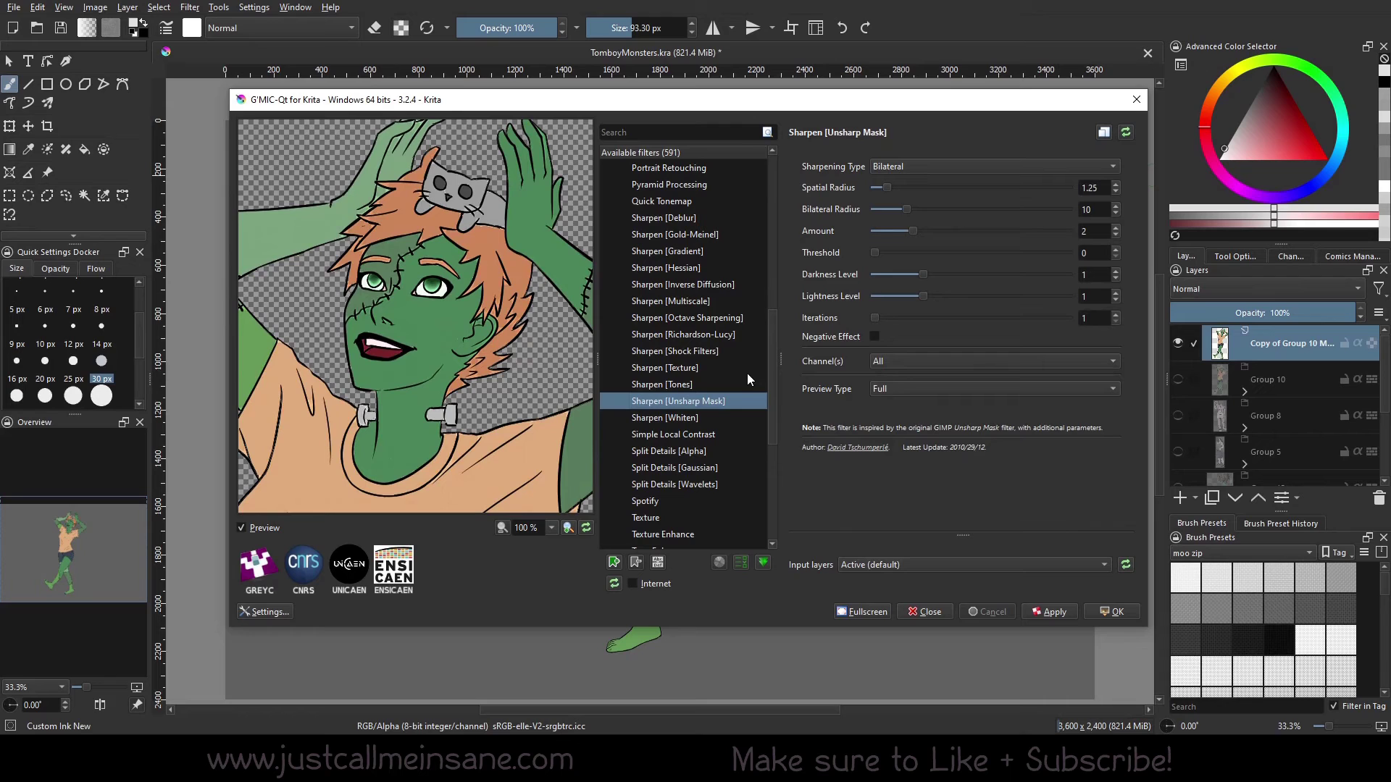
pyautogui.press('Down')
pyautogui.press('Down')
pyautogui.scroll(-2, 771, 422)
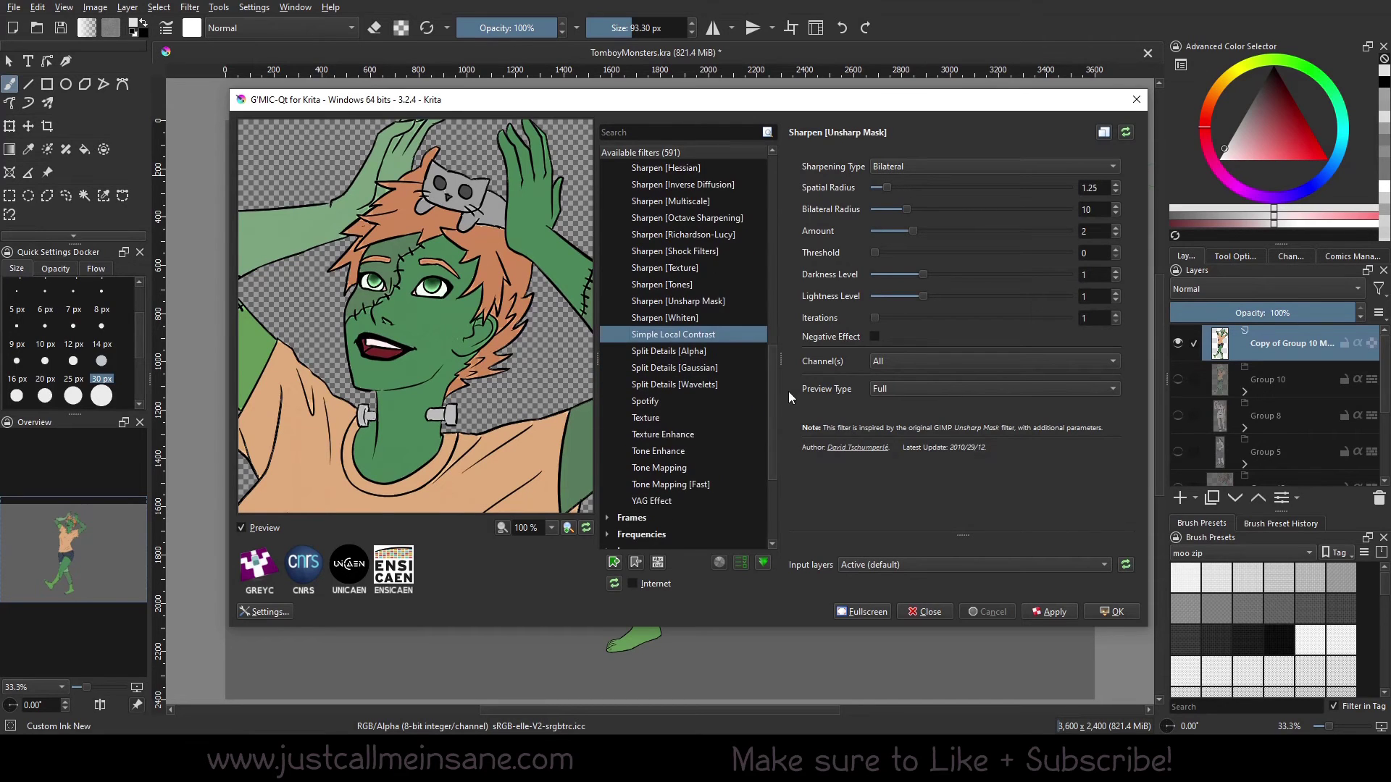
pyautogui.click(690, 400)
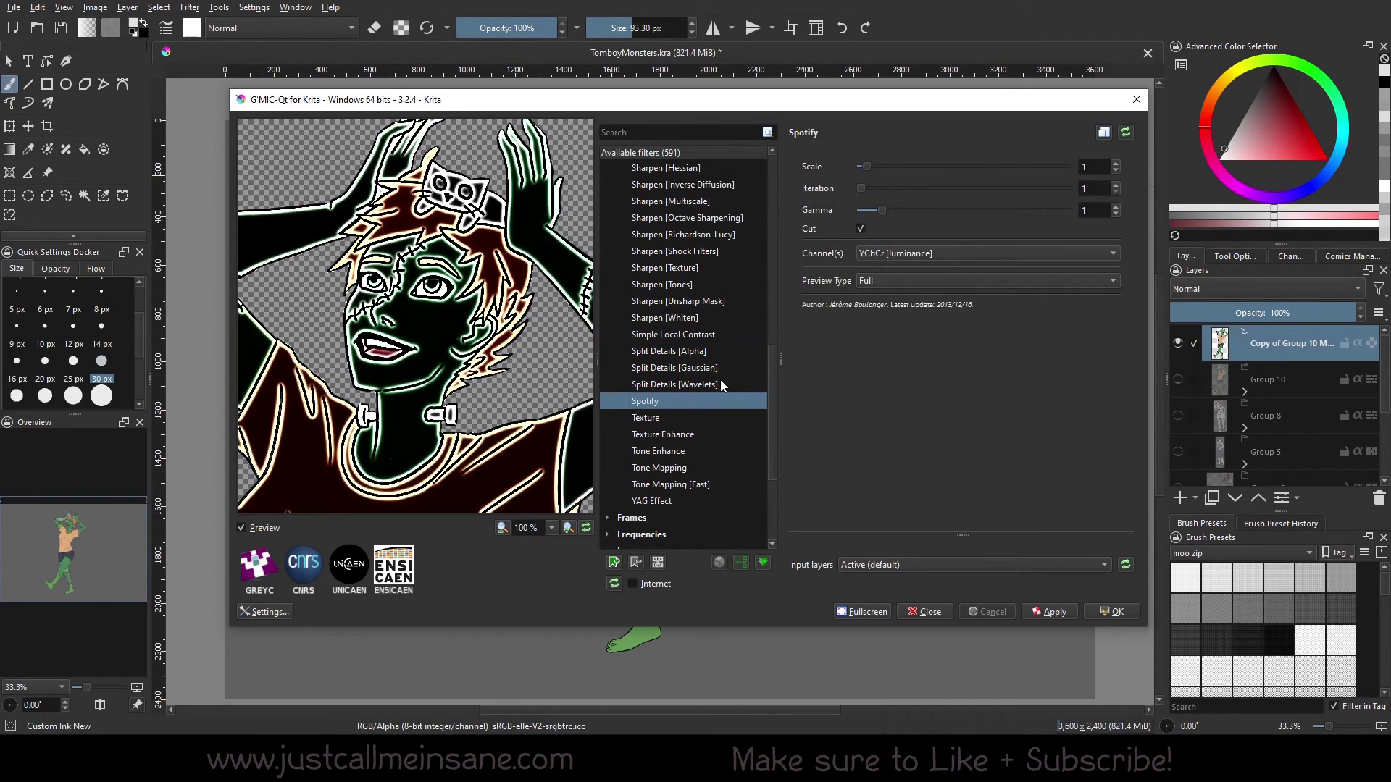
pyautogui.moveTo(423, 352); pyautogui.dragTo(498, 450)
pyautogui.moveTo(551, 319); pyautogui.dragTo(503, 329)
# Load the Texture filter and zoom its preview in stepwise to 145% on the head
pyautogui.click(689, 417)
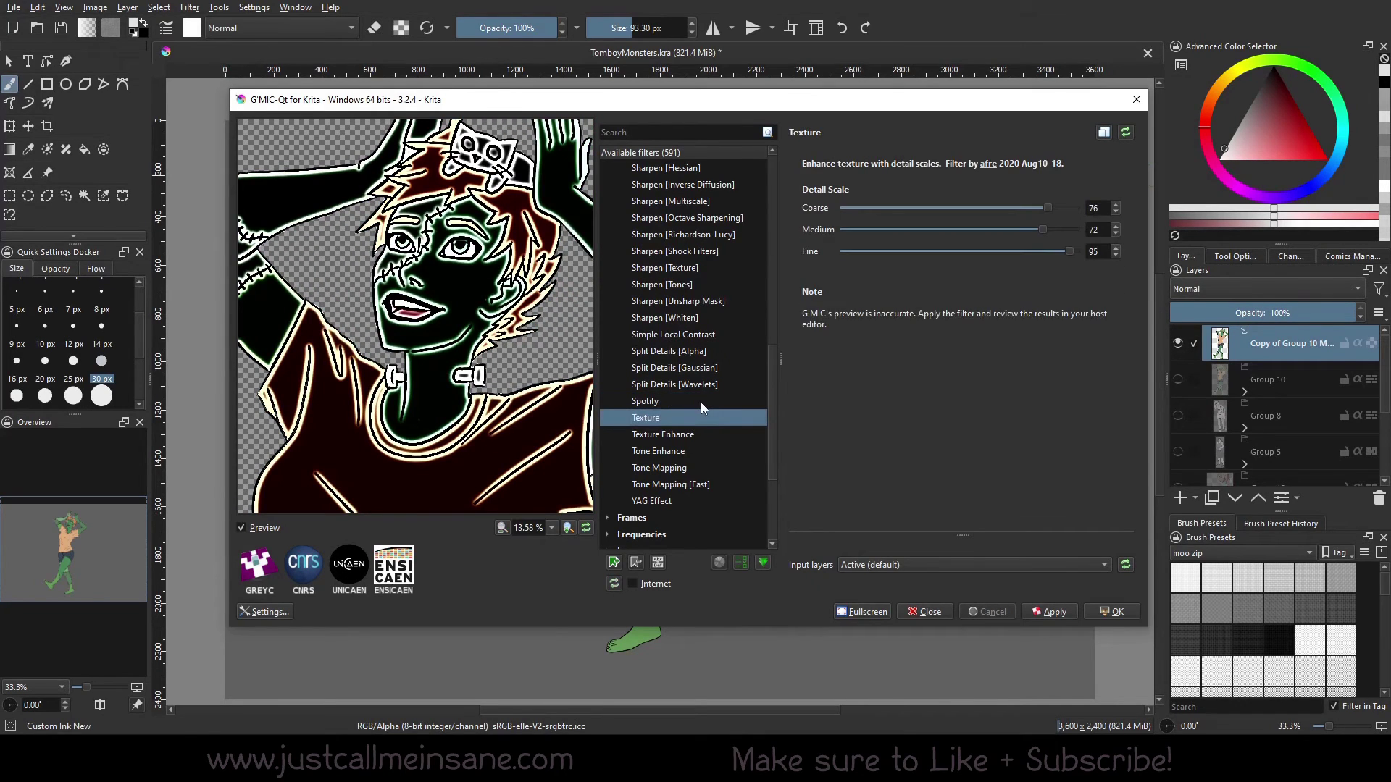
pyautogui.click(568, 528)
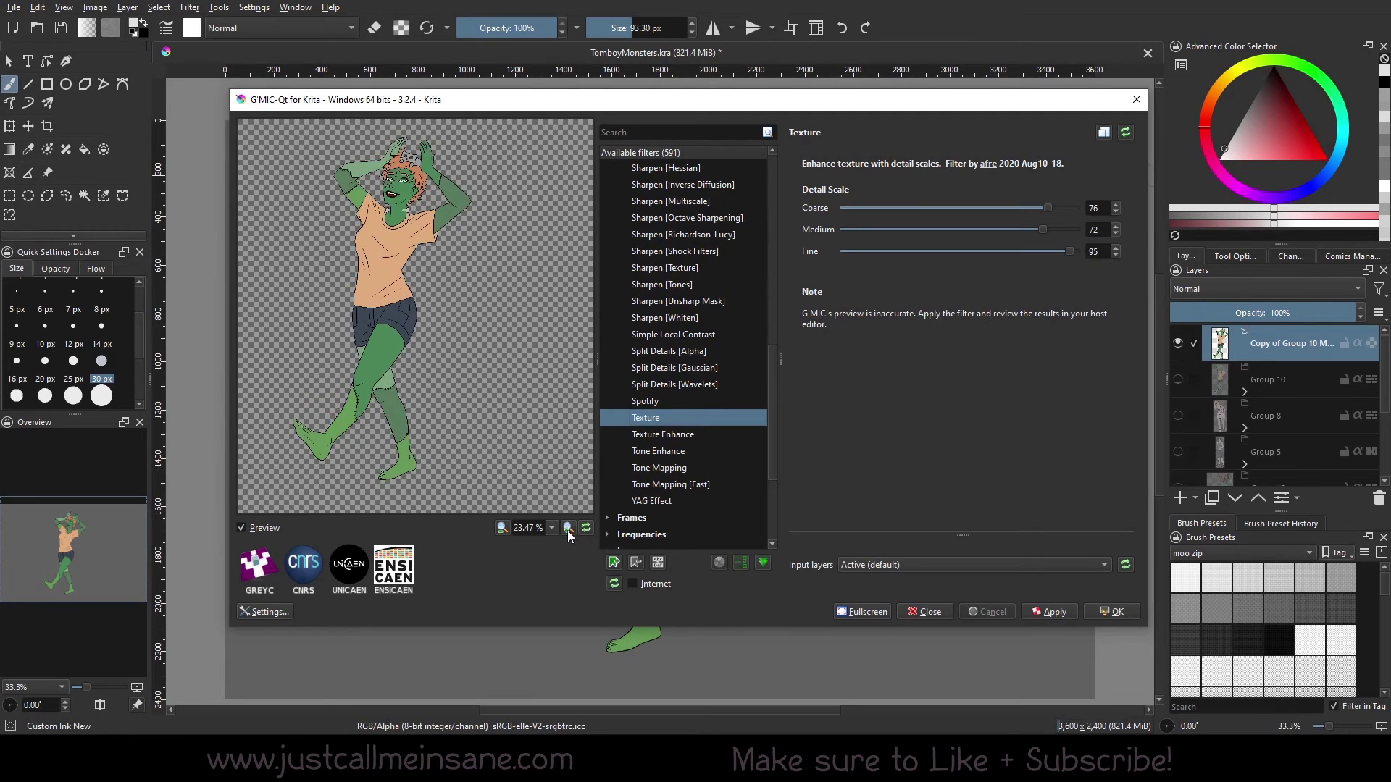
pyautogui.click(567, 528)
pyautogui.moveTo(423, 355); pyautogui.dragTo(484, 457)
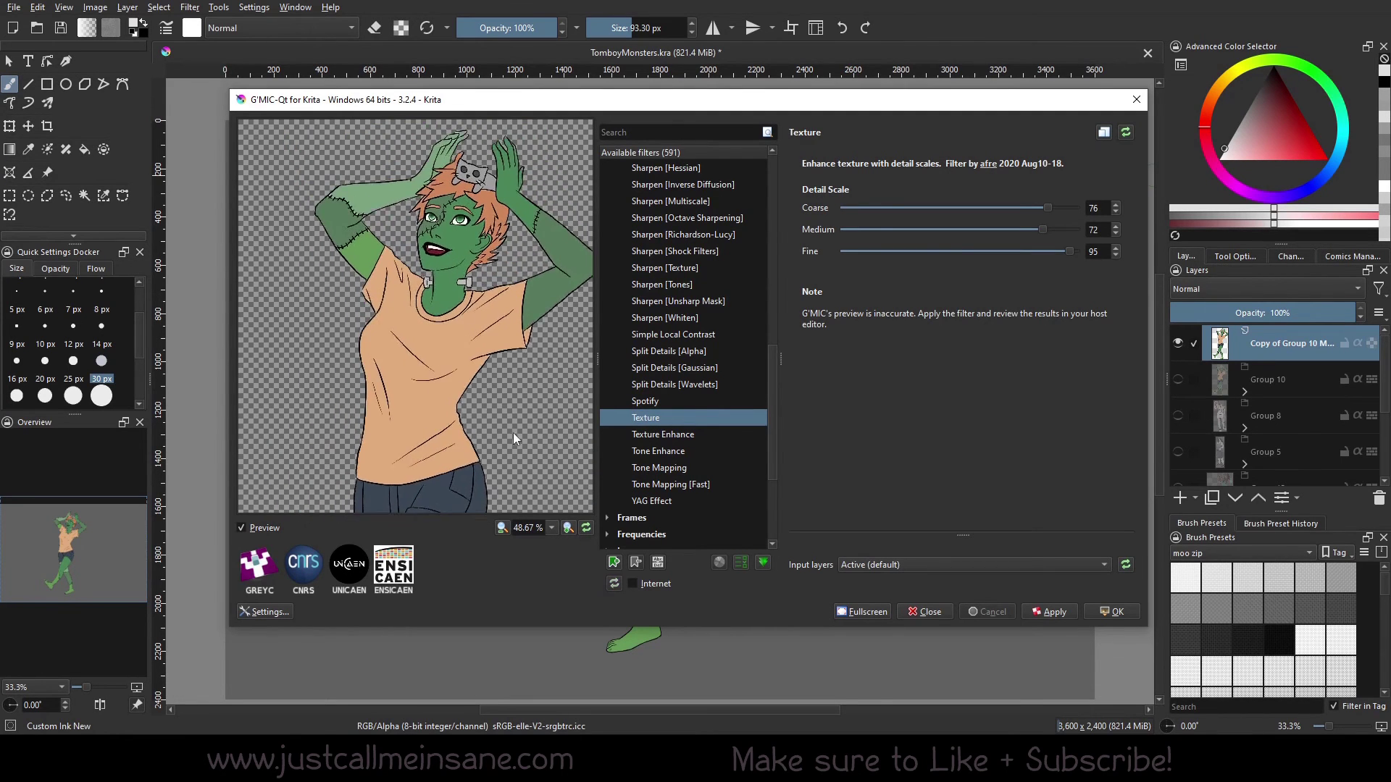
pyautogui.click(568, 528)
pyautogui.click(569, 529)
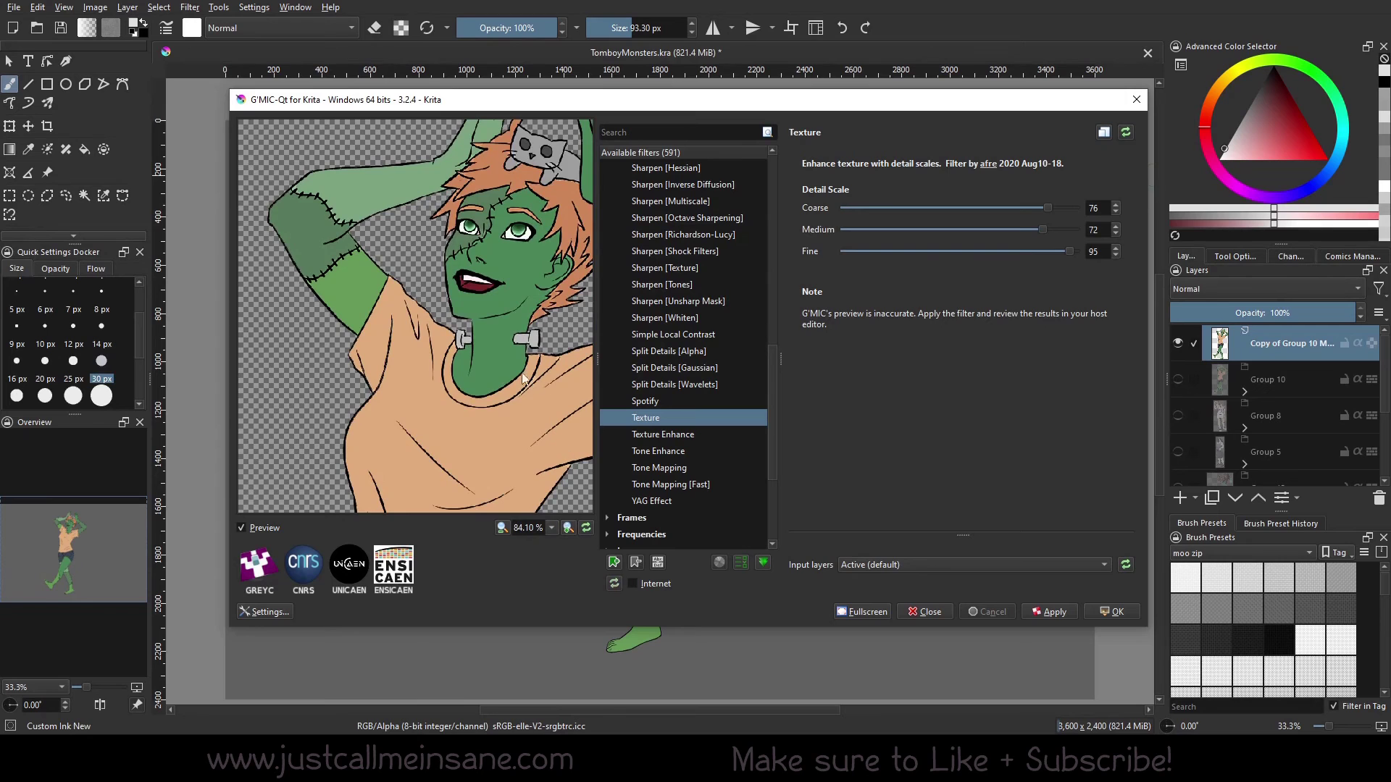
pyautogui.moveTo(507, 349); pyautogui.dragTo(455, 404)
pyautogui.click(568, 528)
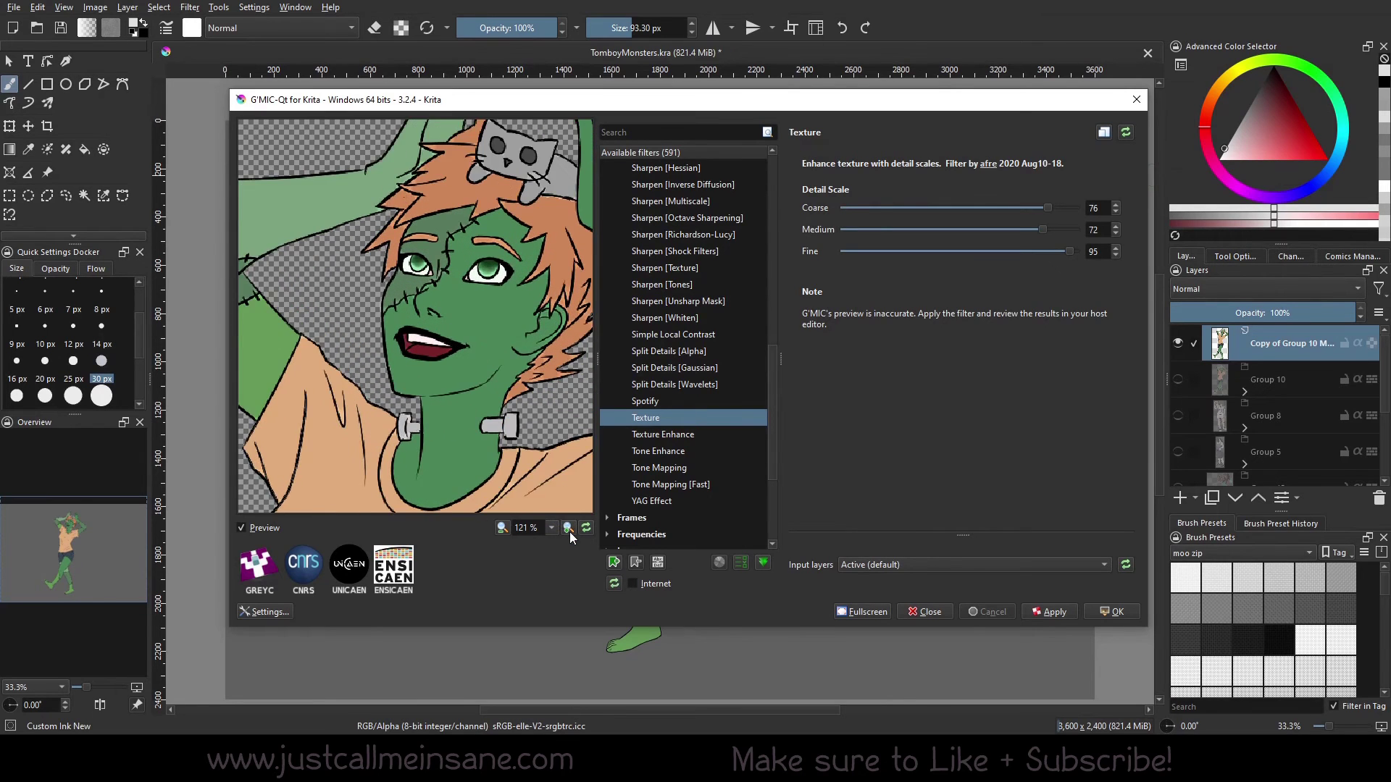
pyautogui.click(568, 530)
# Compare against Spotify, return to Texture, and inspect the shorts' line work at 800% then 400%
pyautogui.click(675, 402)
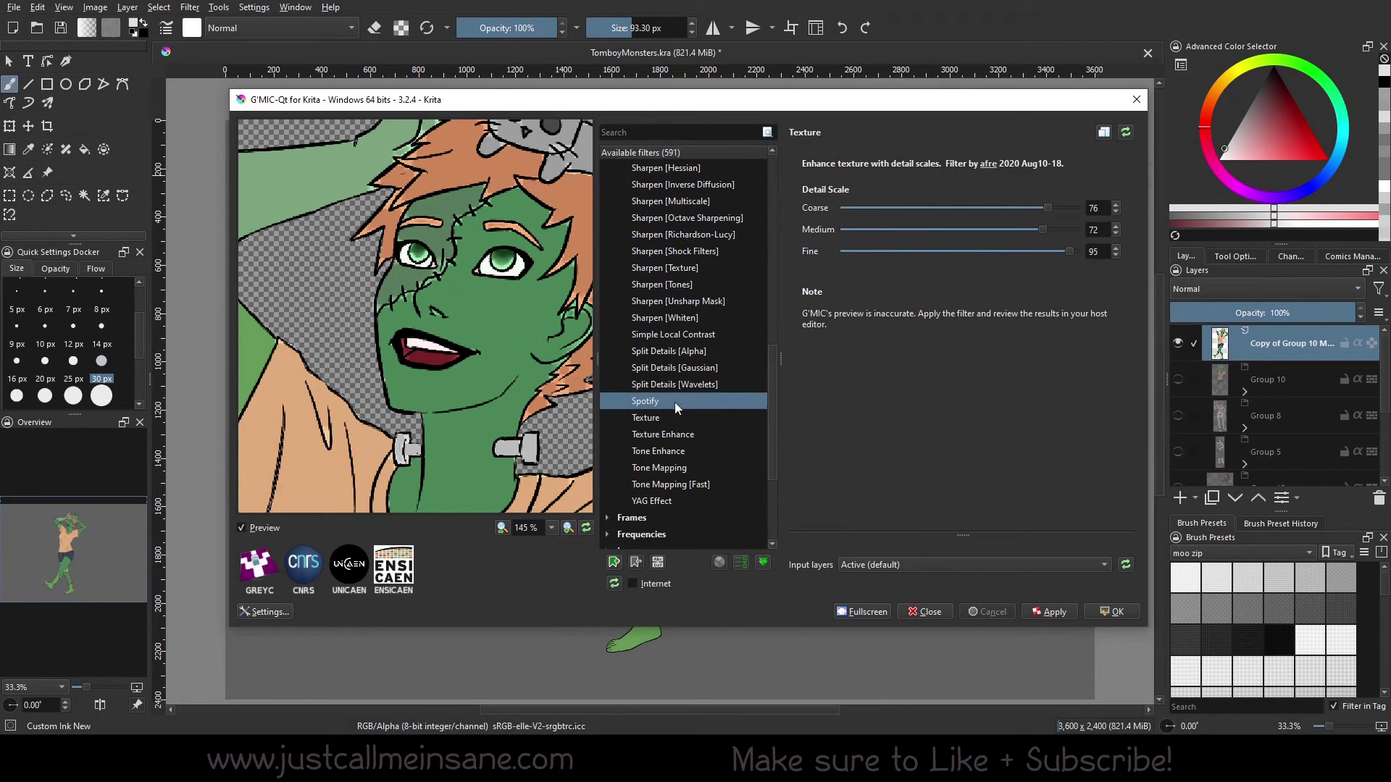
pyautogui.click(671, 416)
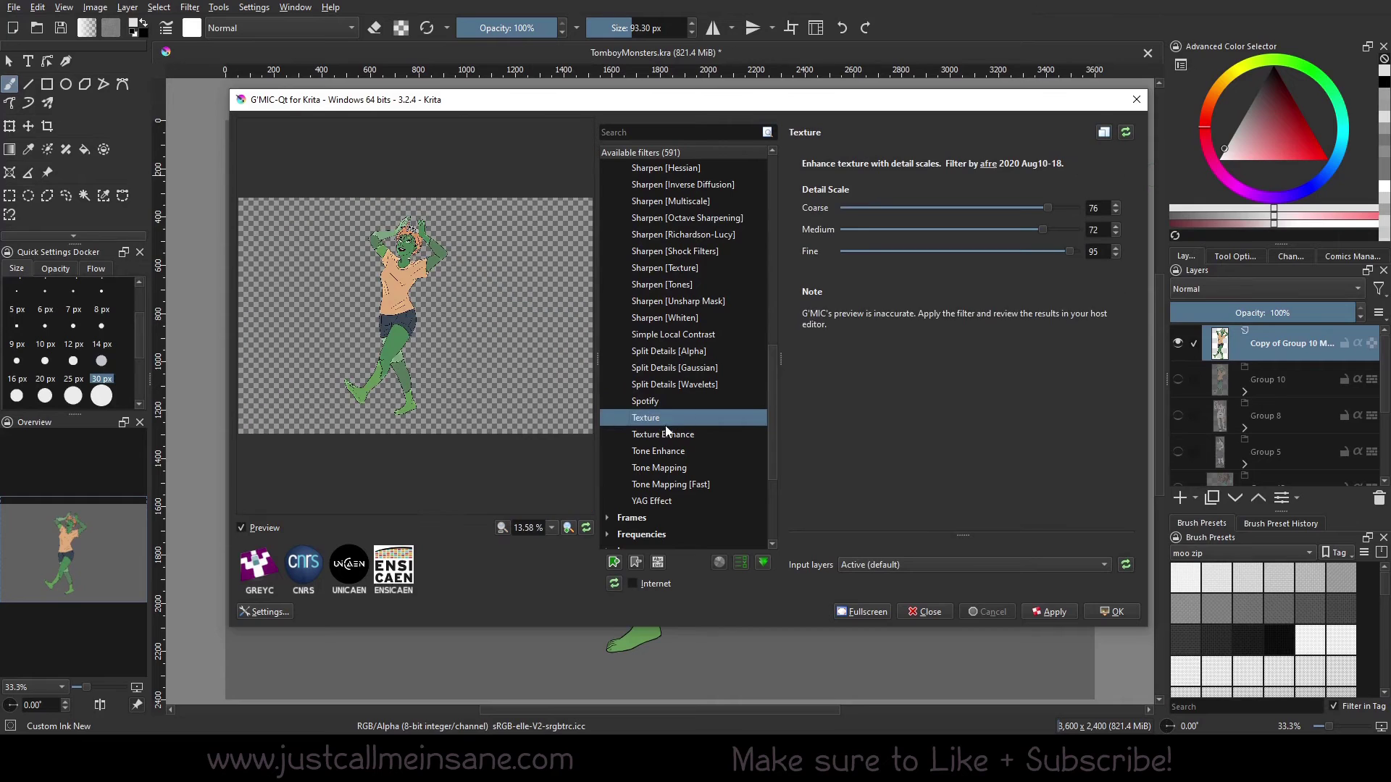
pyautogui.click(567, 528)
pyautogui.click(551, 528)
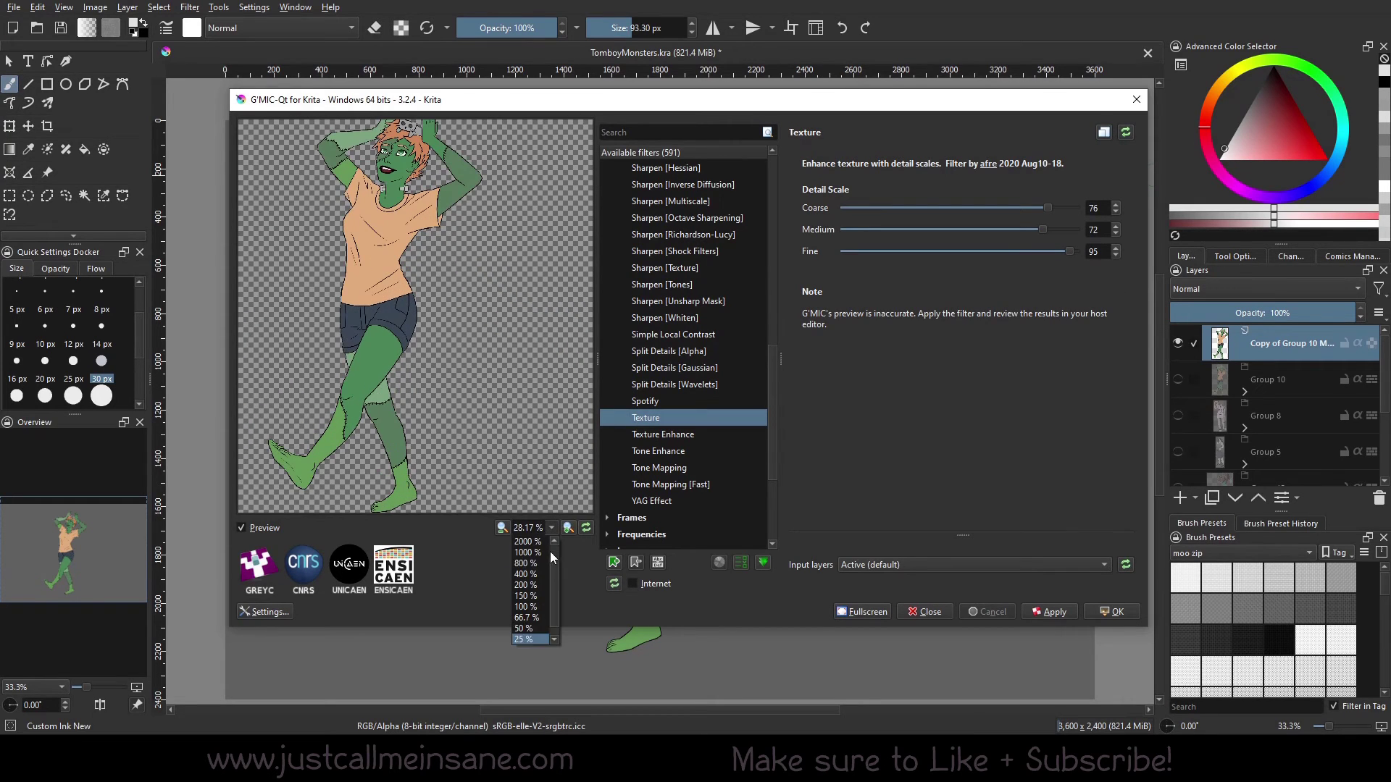
pyautogui.click(536, 563)
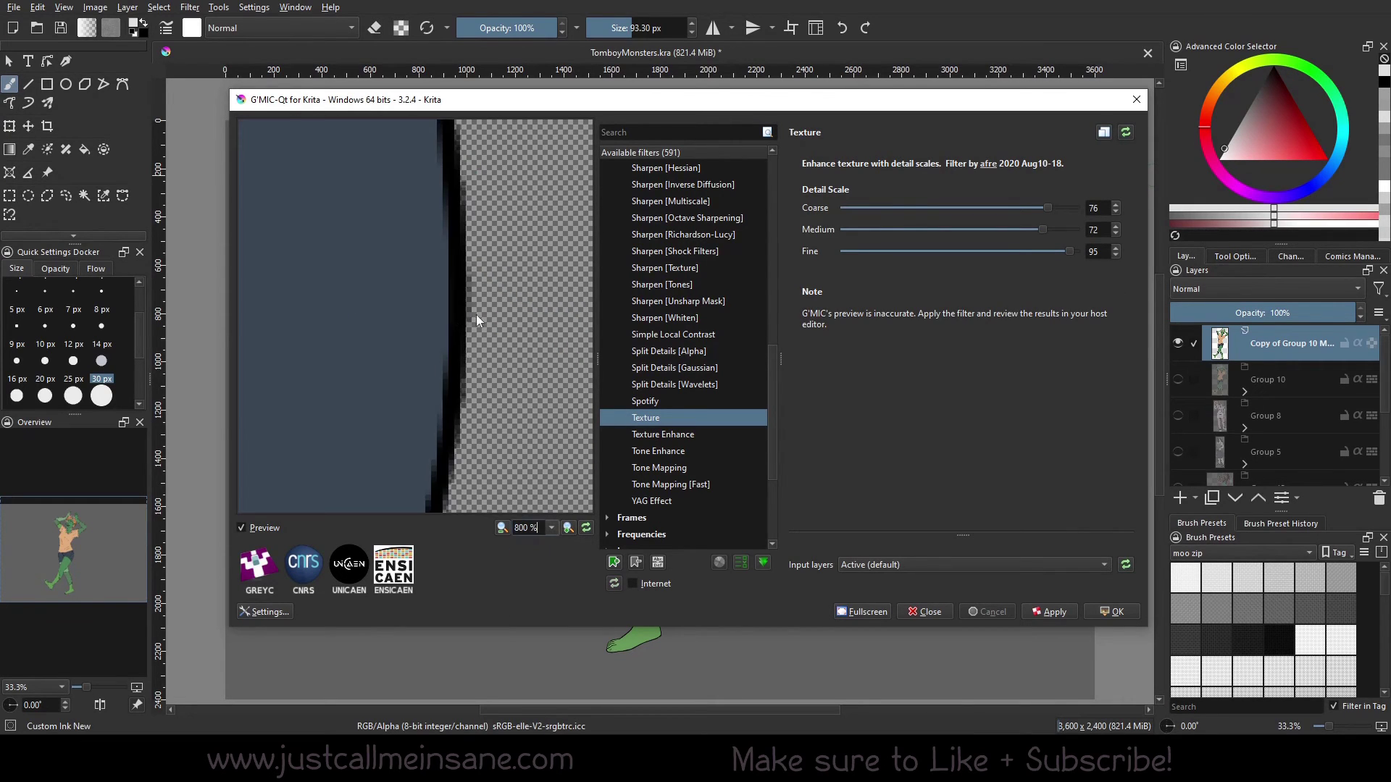
pyautogui.click(551, 528)
pyautogui.click(538, 574)
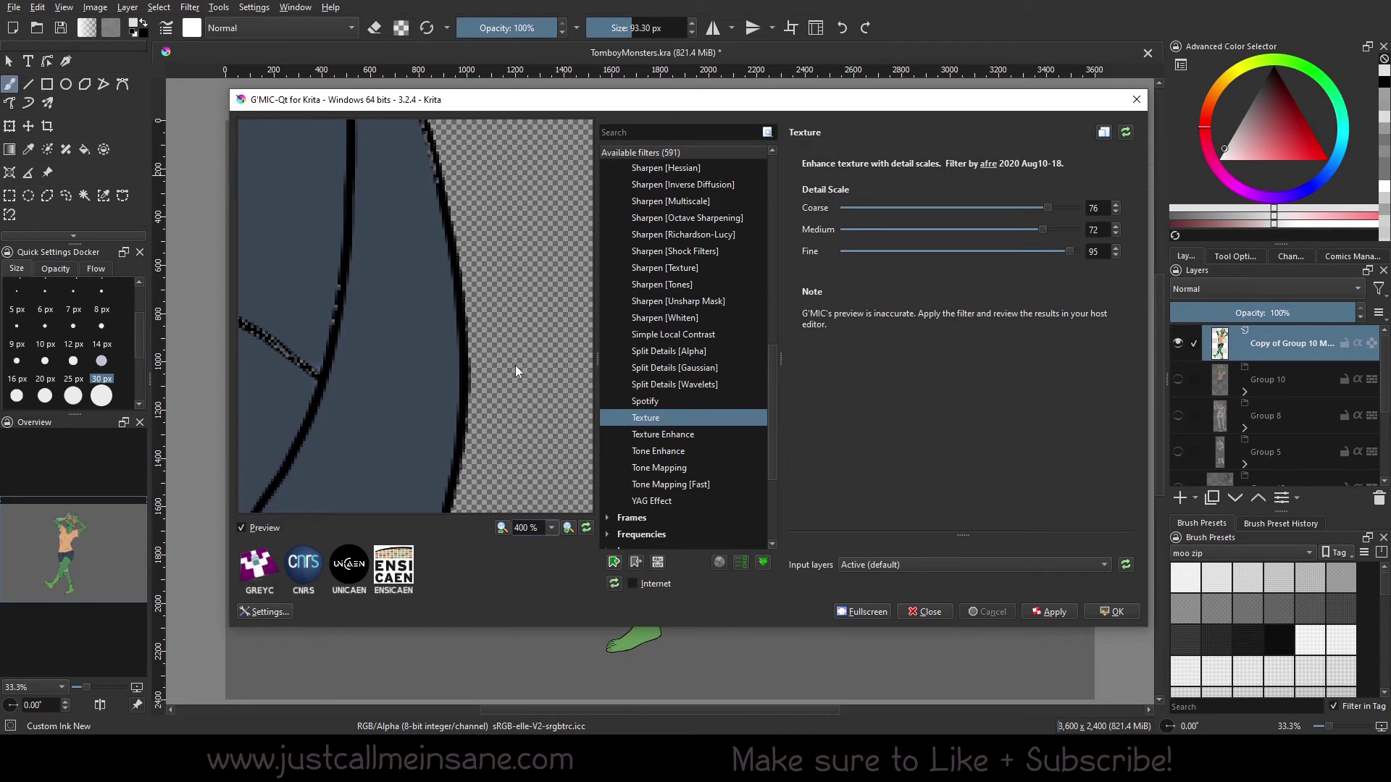
pyautogui.moveTo(510, 352); pyautogui.dragTo(533, 419)
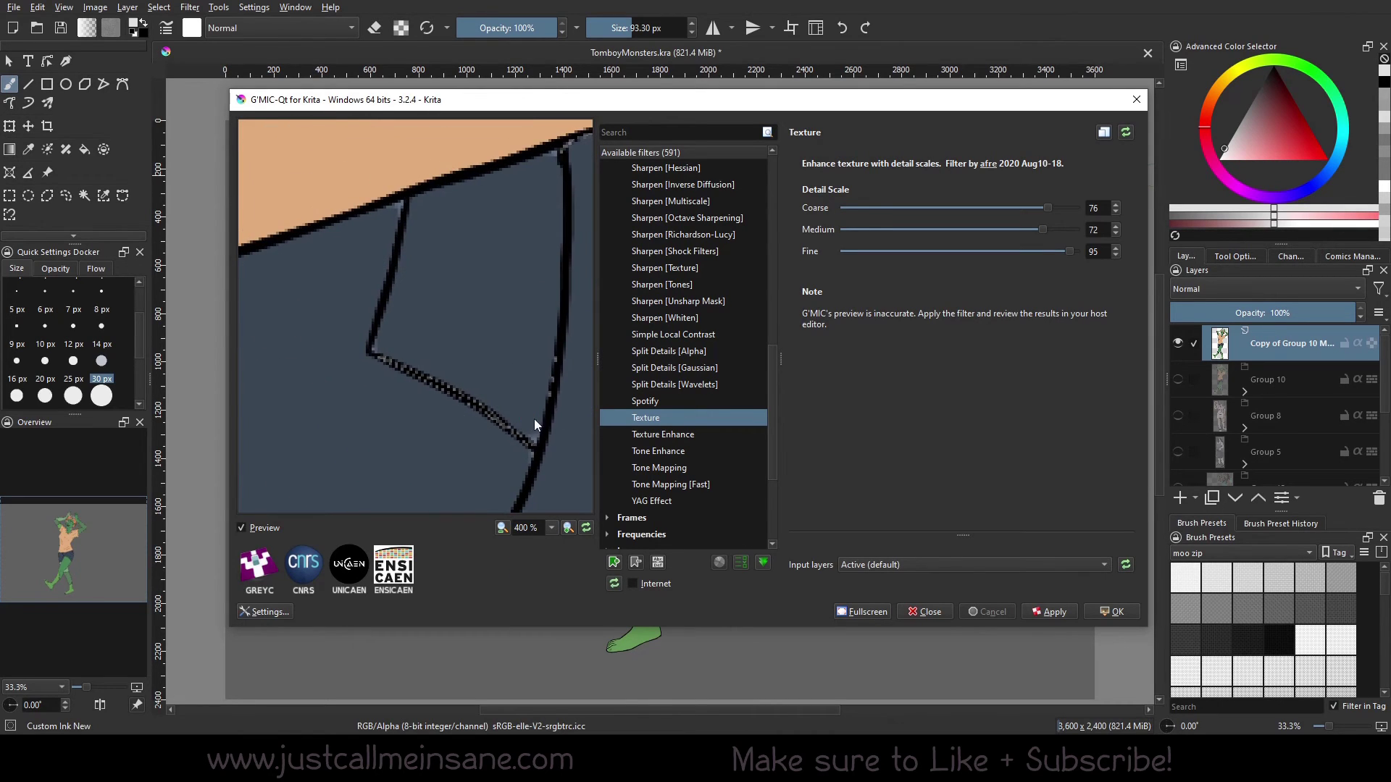
# Zoom the Texture preview out through 200% and 150% to 100% on the face, then load YAG Effect
pyautogui.click(552, 528)
pyautogui.click(535, 585)
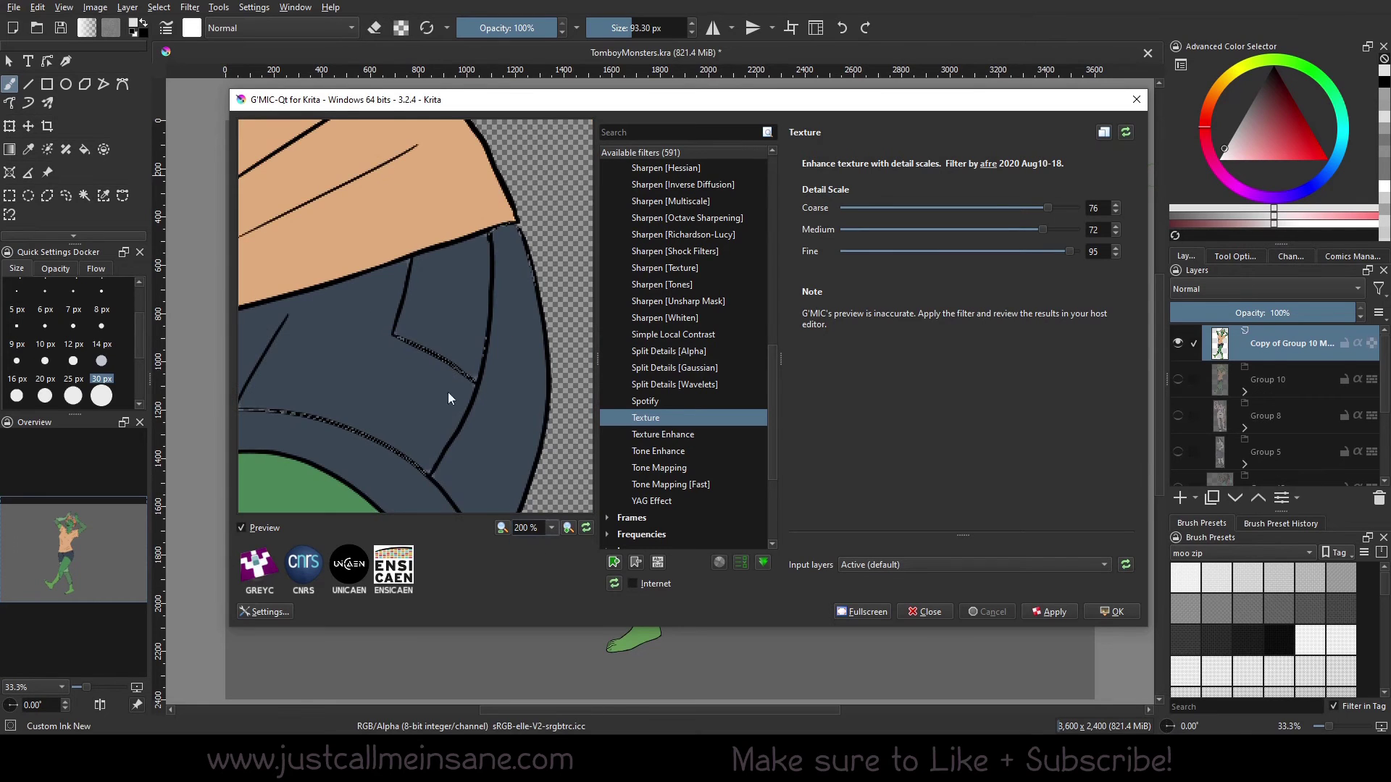
pyautogui.moveTo(447, 393); pyautogui.dragTo(532, 428)
pyautogui.click(546, 529)
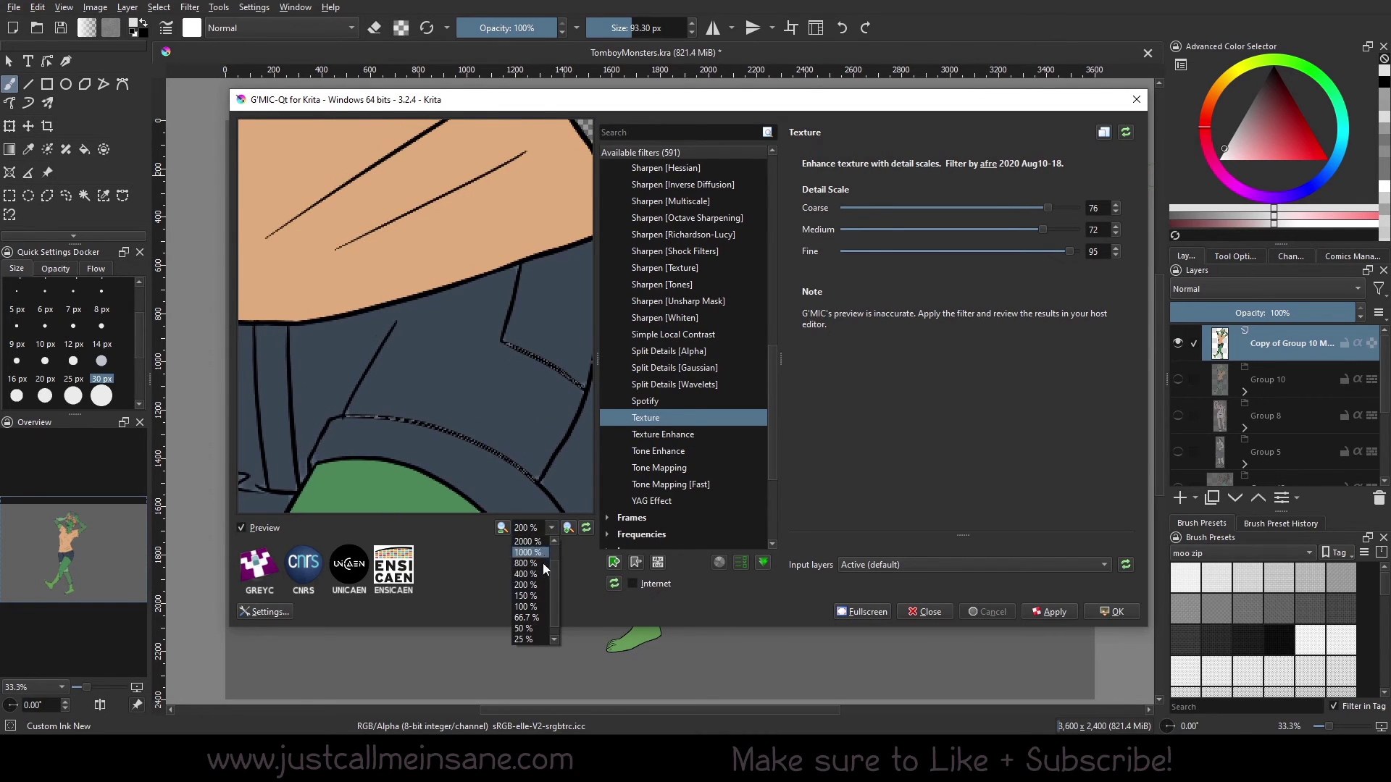
pyautogui.click(539, 603)
pyautogui.click(550, 529)
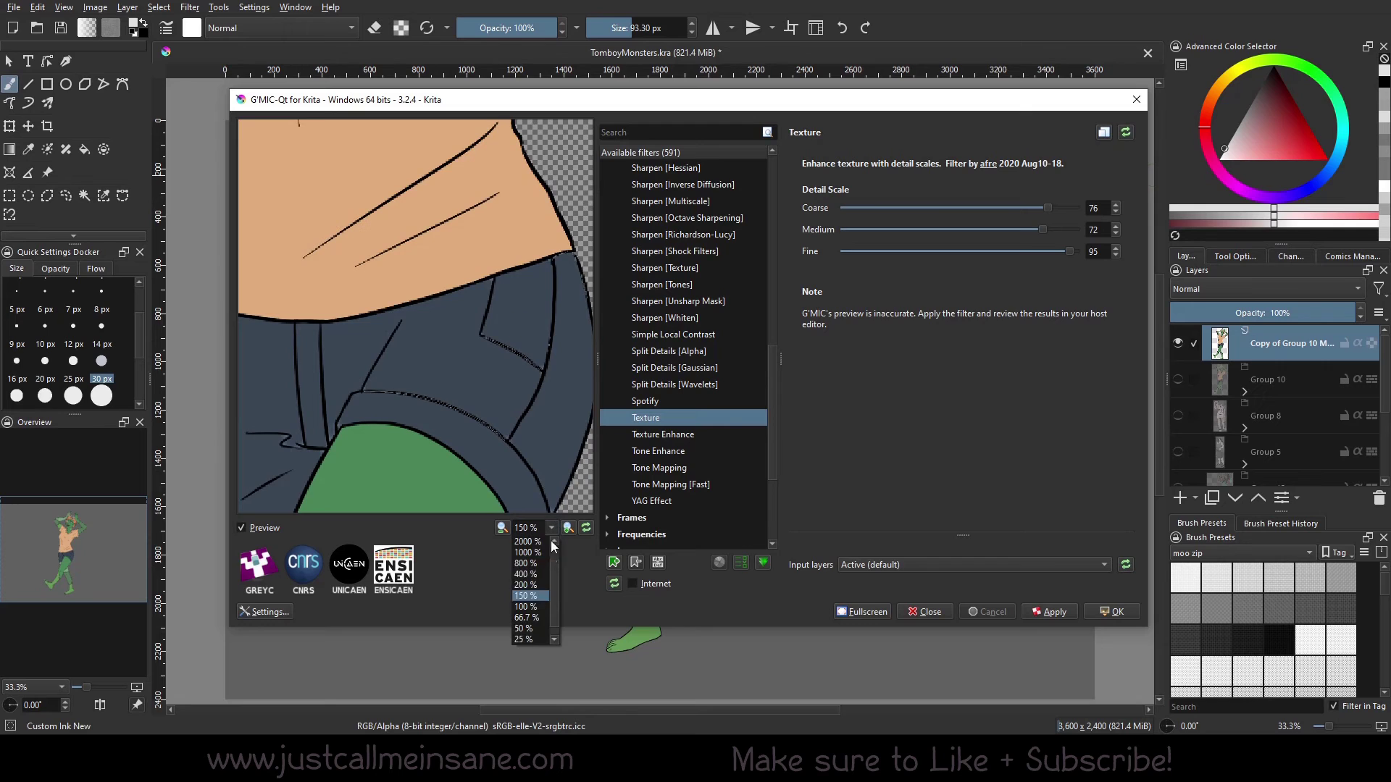
pyautogui.click(527, 606)
pyautogui.moveTo(507, 224); pyautogui.dragTo(512, 334)
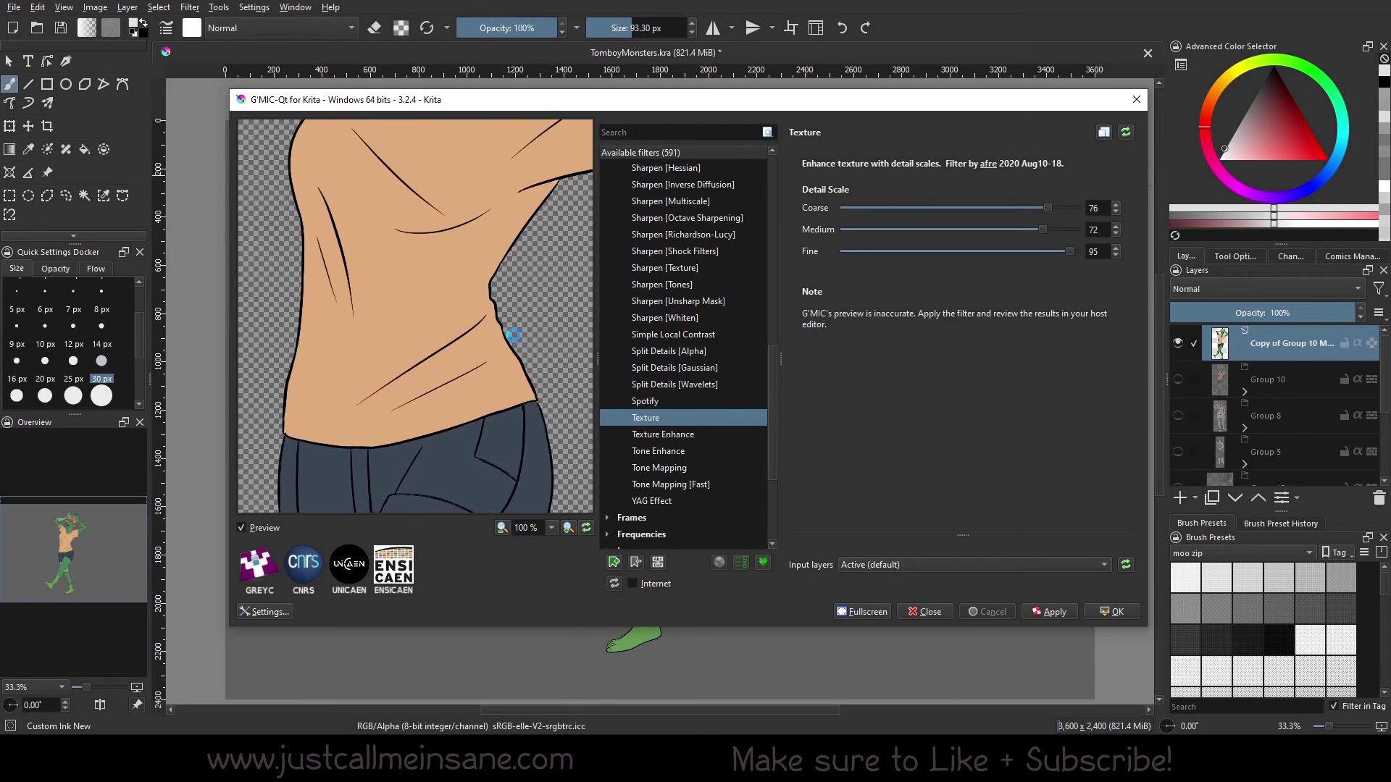
pyautogui.moveTo(531, 268); pyautogui.dragTo(521, 319)
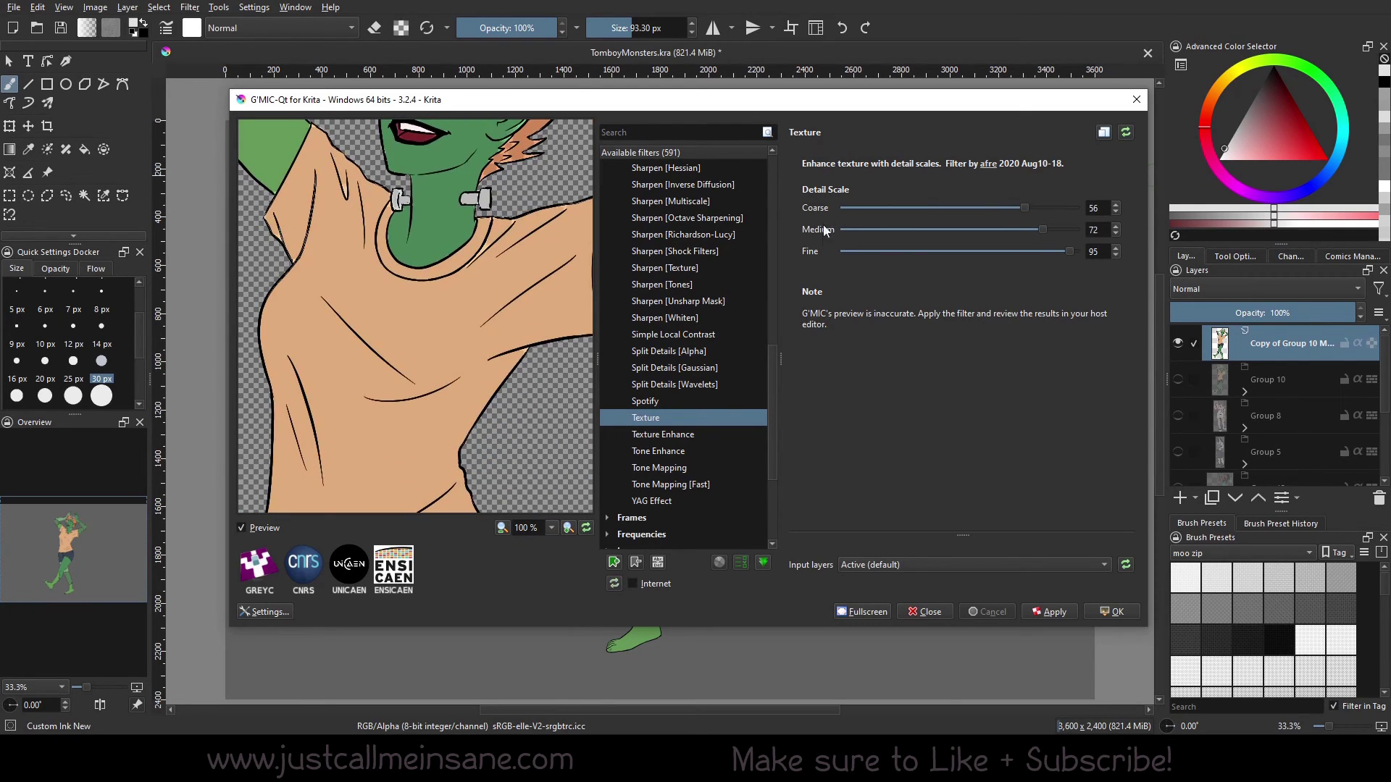
pyautogui.click(681, 501)
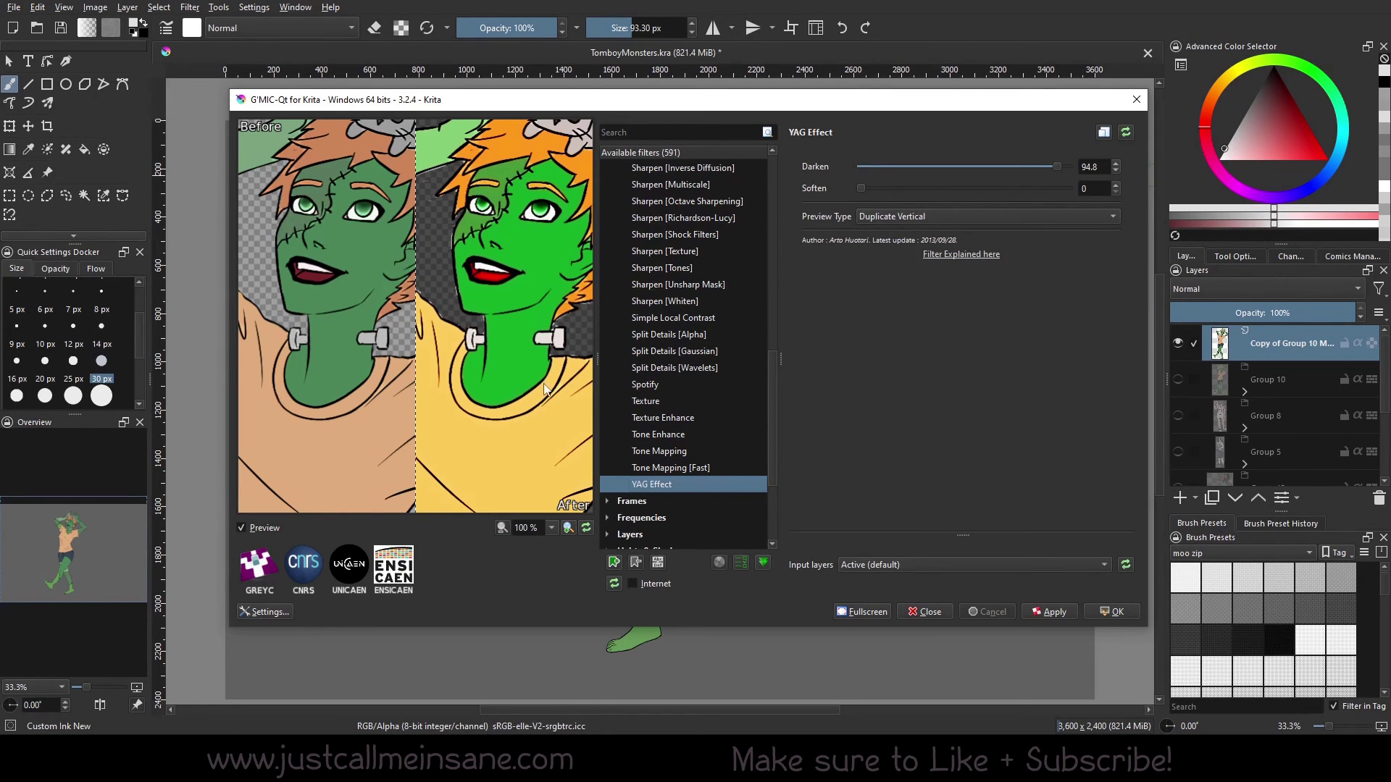
# Frame the head and hands and set the preview layout to Duplicate Vertical
pyautogui.moveTo(547, 390); pyautogui.dragTo(549, 497)
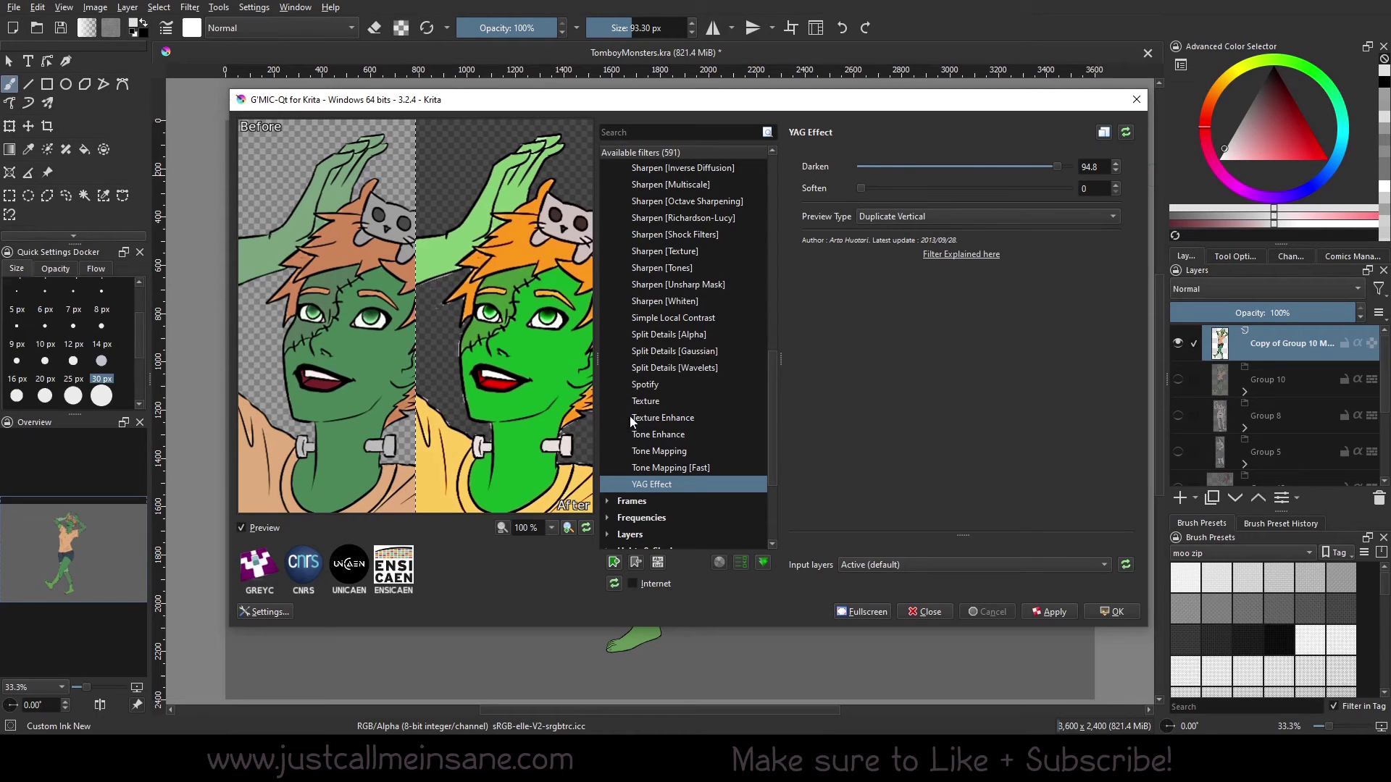
pyautogui.click(886, 215)
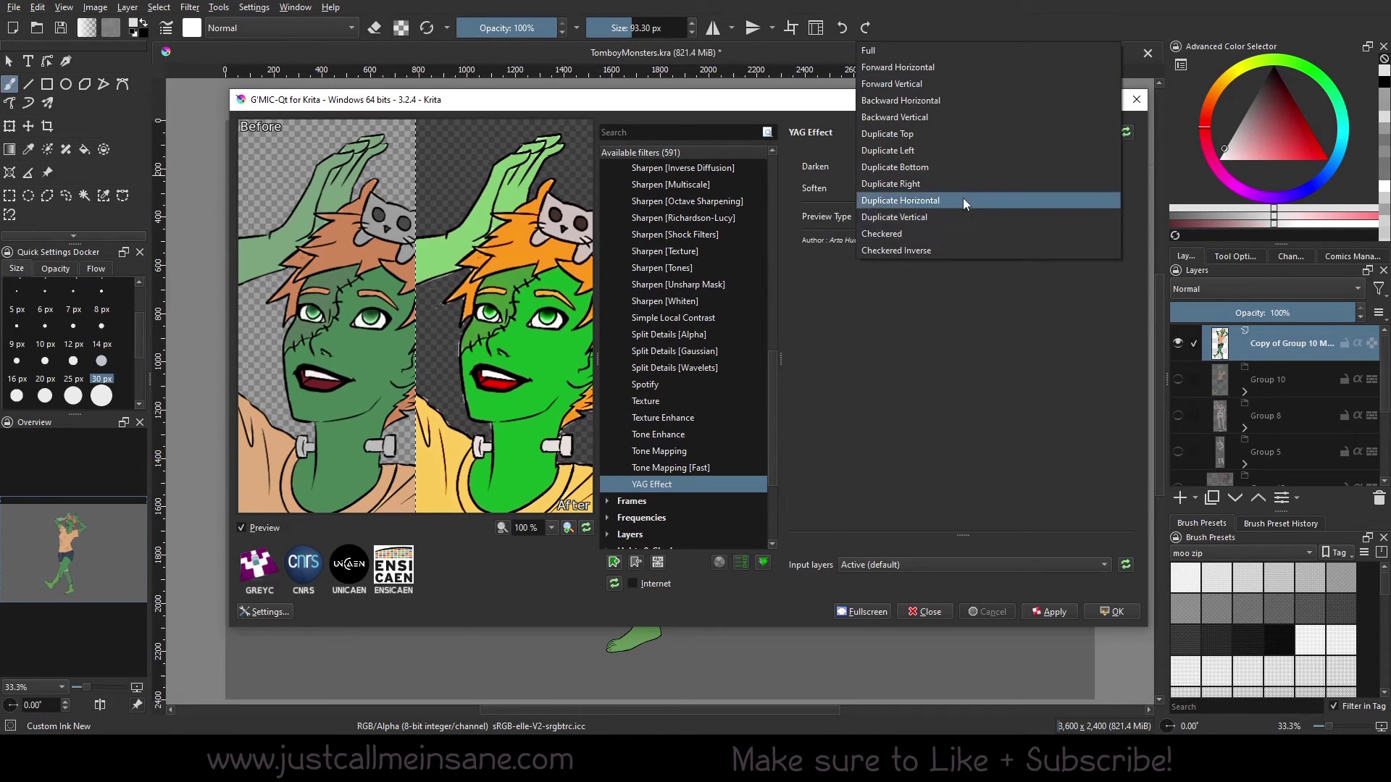
pyautogui.click(858, 402)
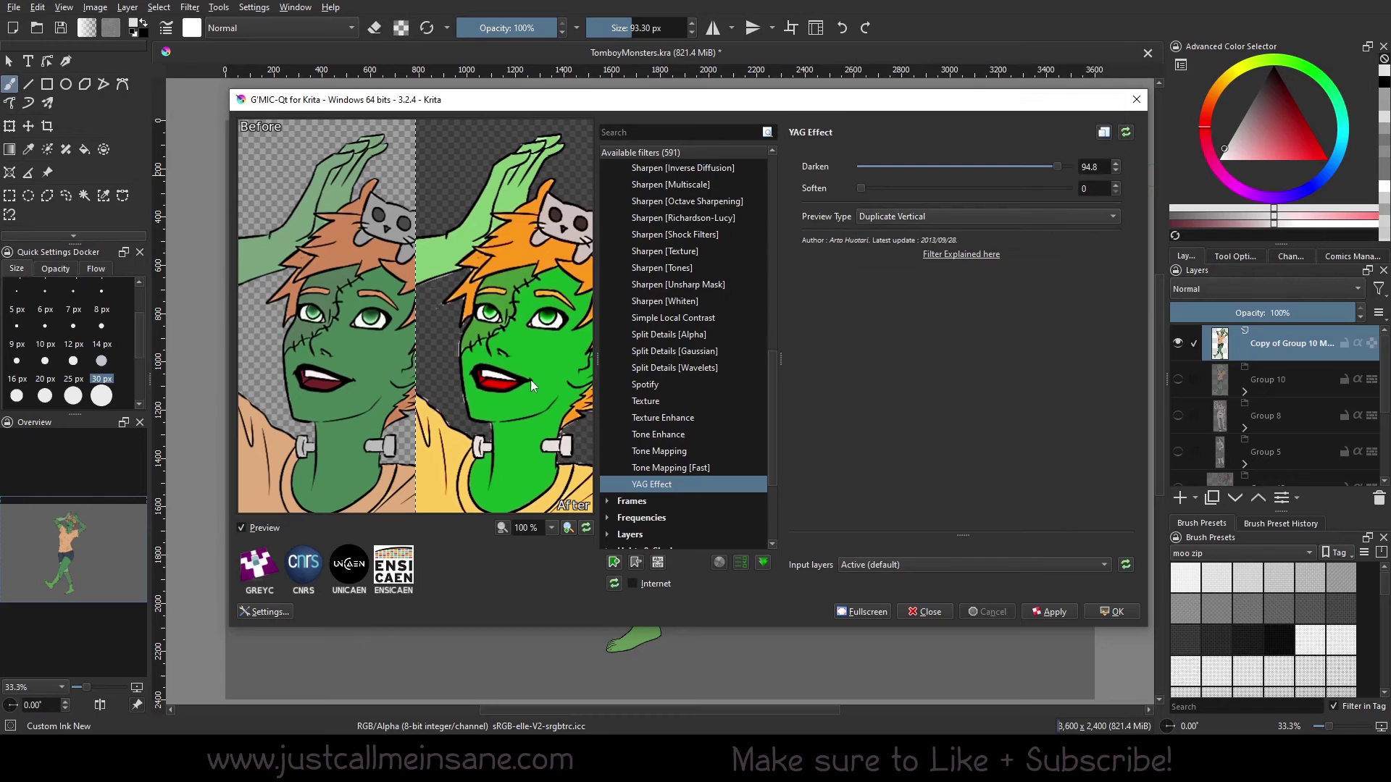
# Glance at Tone Enhance and Tone Mapping [Fast], then return to YAG Effect
pyautogui.click(720, 433)
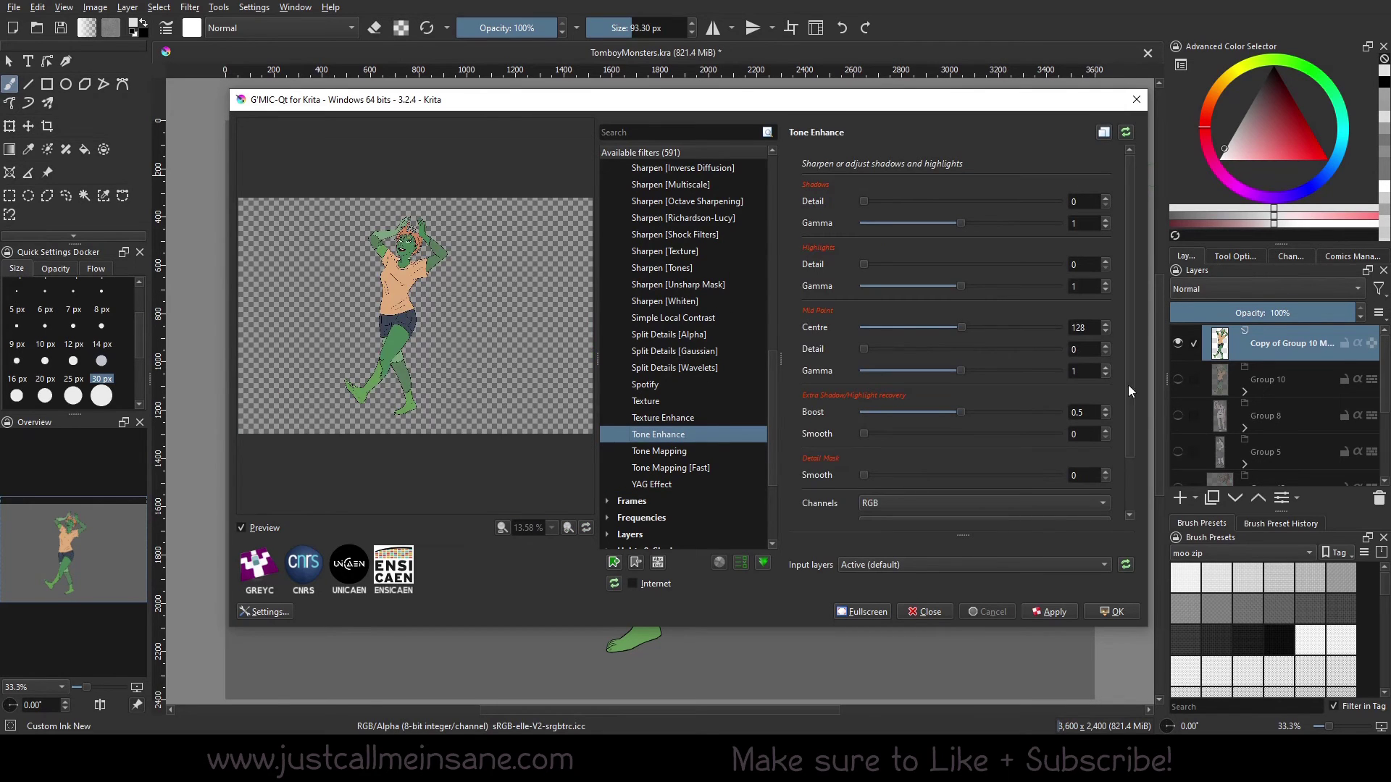
pyautogui.moveTo(1128, 385); pyautogui.dragTo(1133, 262)
pyautogui.click(707, 466)
pyautogui.click(711, 481)
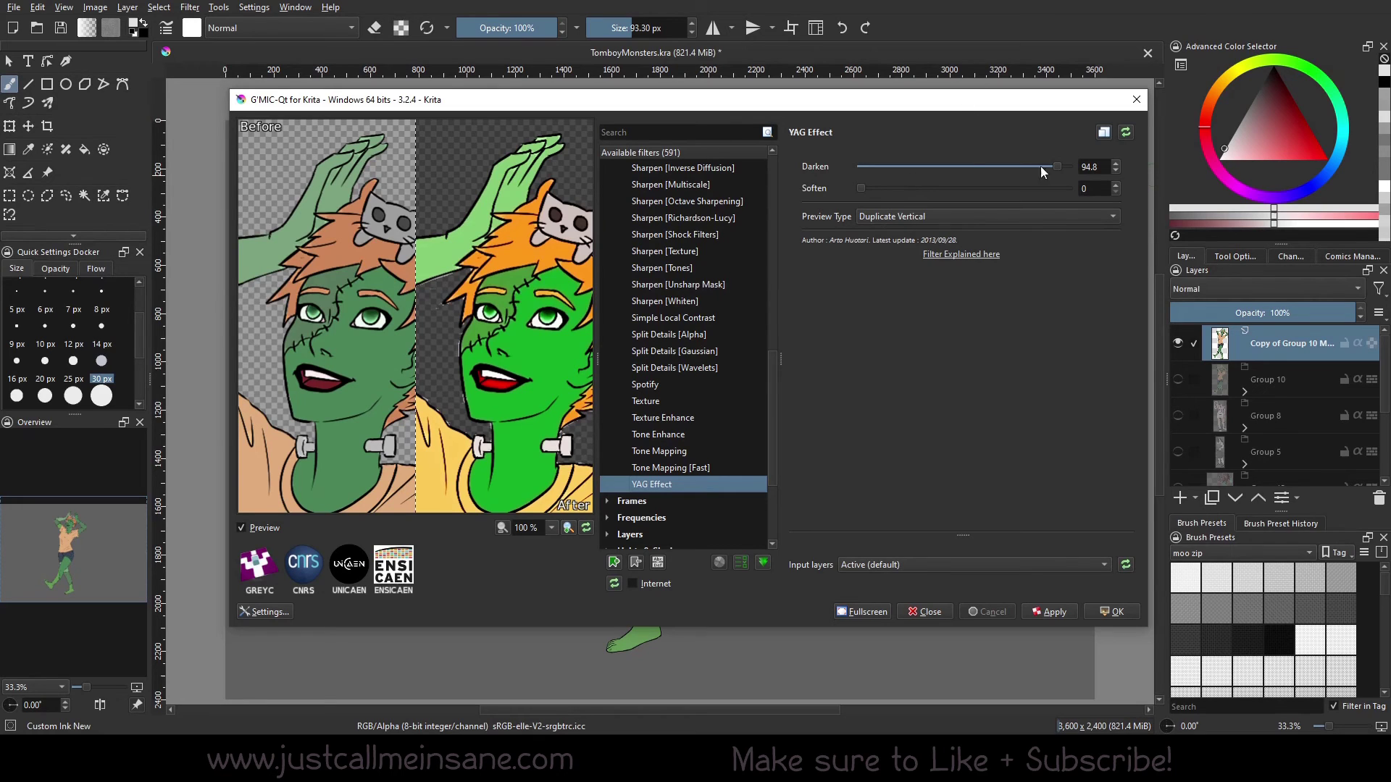
# Try YAG Effect with Darken 25.2 and Soften about 53.8, then Darken 5.2
pyautogui.moveTo(972, 167); pyautogui.dragTo(913, 167)
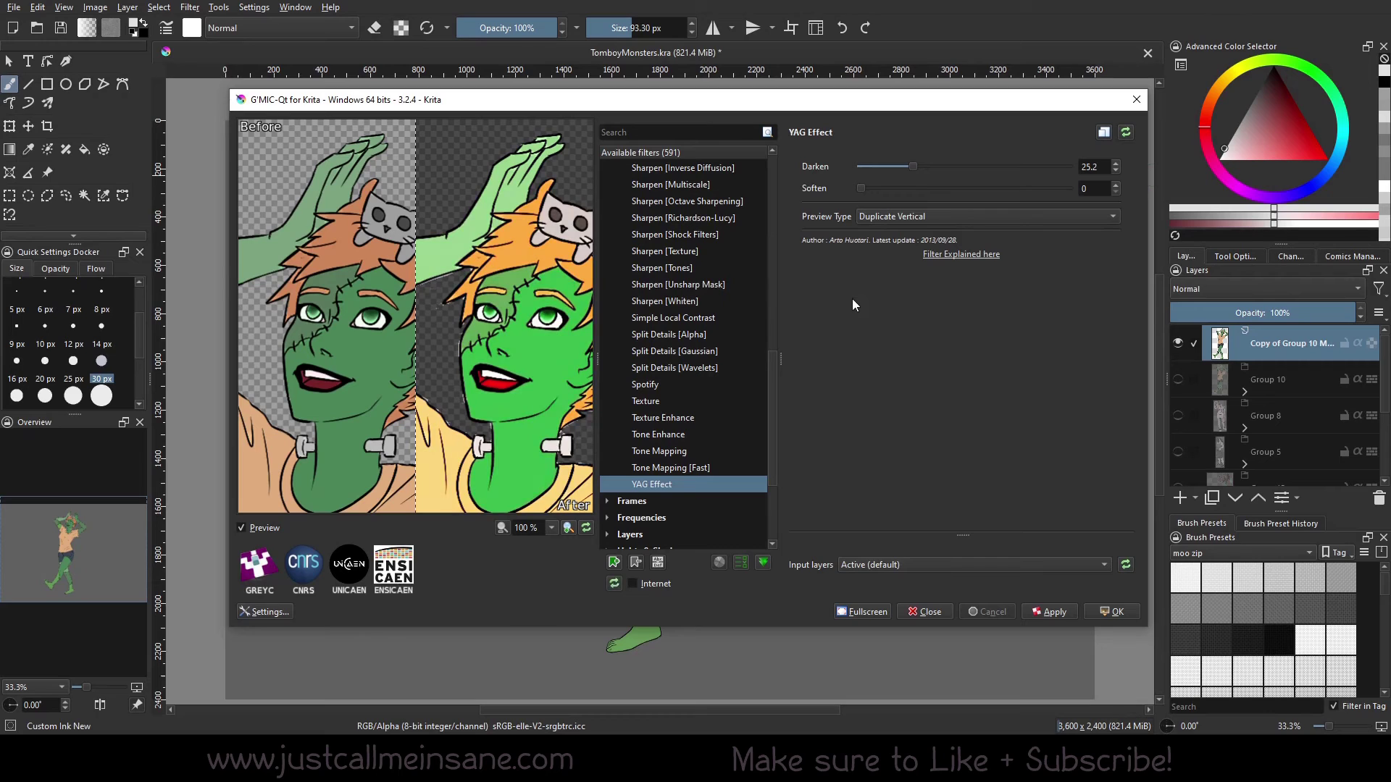
pyautogui.moveTo(860, 188); pyautogui.dragTo(972, 188)
pyautogui.moveTo(772, 420)
pyautogui.mouseDown()
pyautogui.moveTo(771, 310)
pyautogui.moveTo(770, 405)
pyautogui.mouseUp()
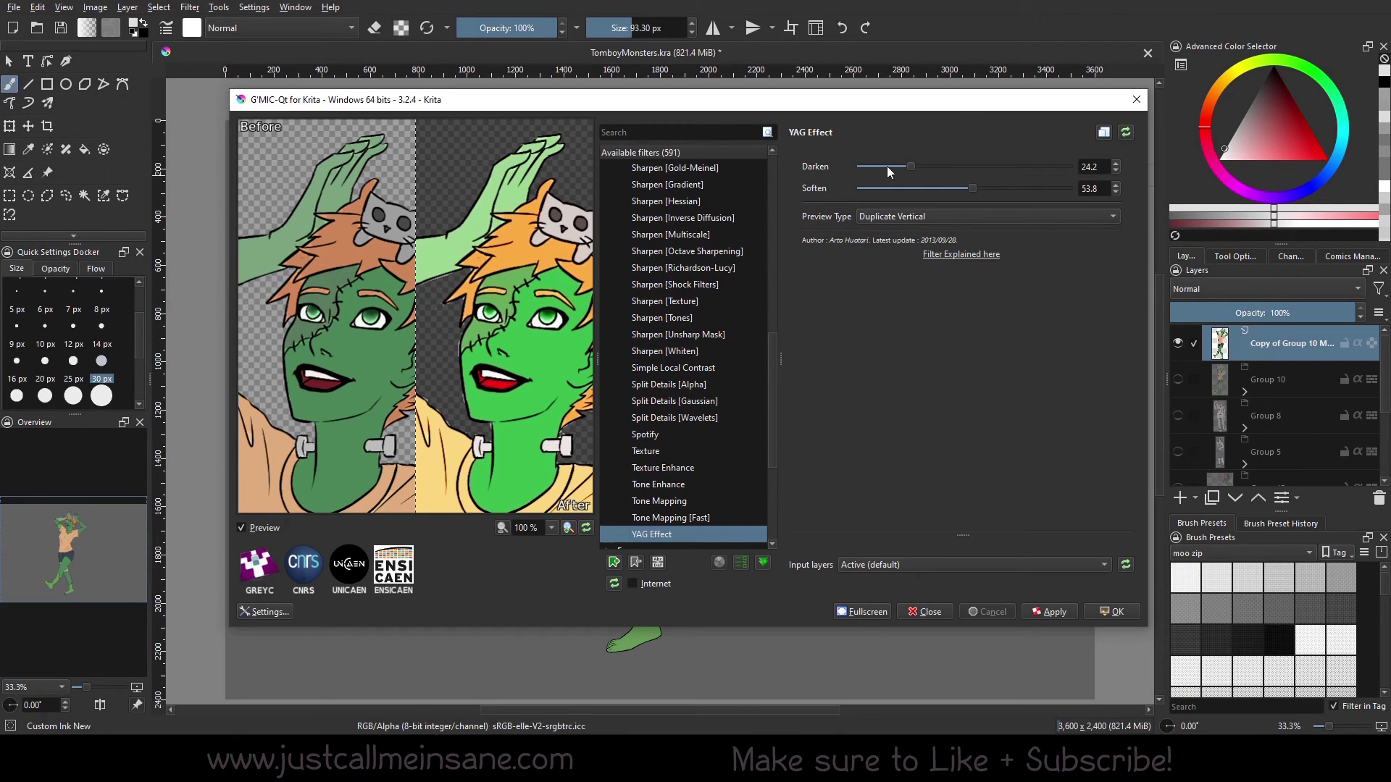
pyautogui.moveTo(910, 167); pyautogui.dragTo(872, 167)
# Push Soften to maximum then 0, raise Darken to about 35.7, then drop it to 0
pyautogui.moveTo(971, 186); pyautogui.dragTo(1115, 176)
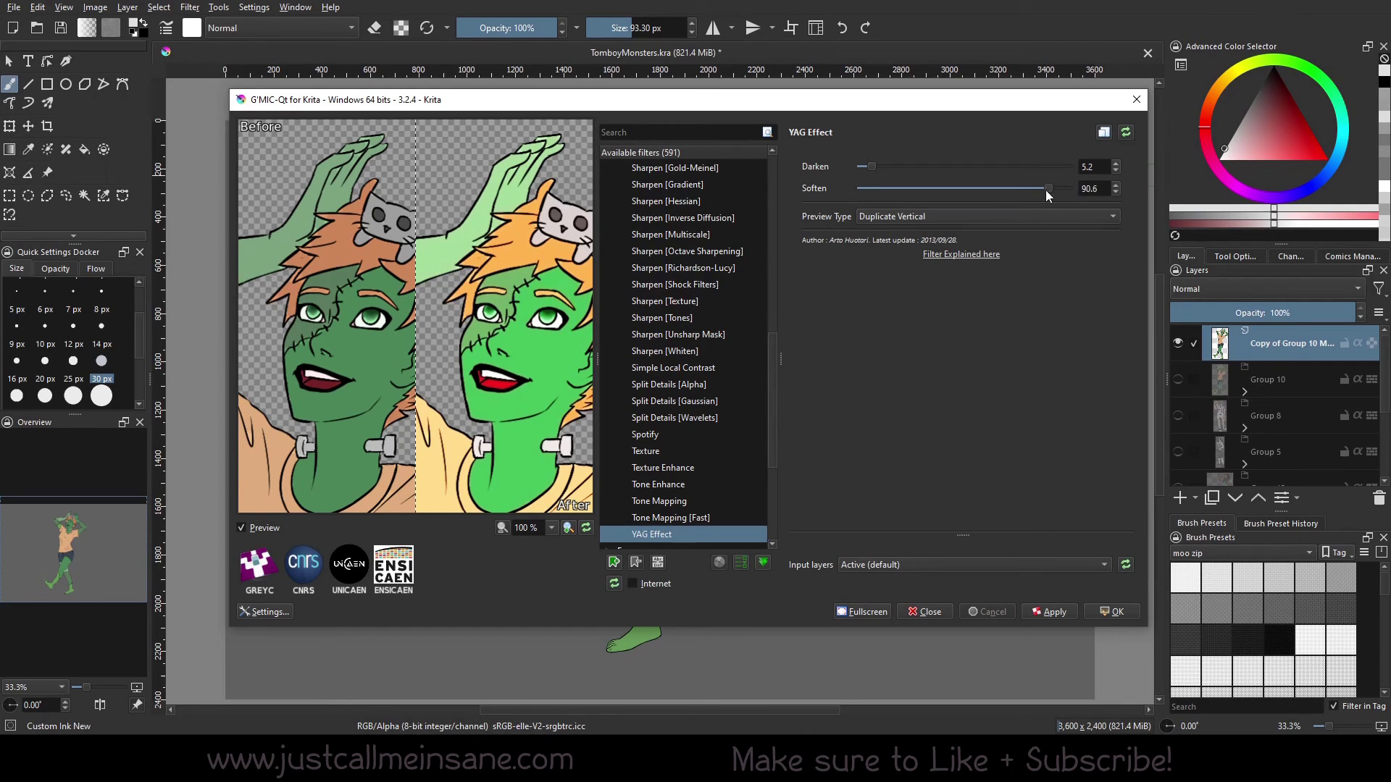
pyautogui.moveTo(1045, 190); pyautogui.dragTo(844, 207)
pyautogui.moveTo(870, 165); pyautogui.dragTo(1070, 167)
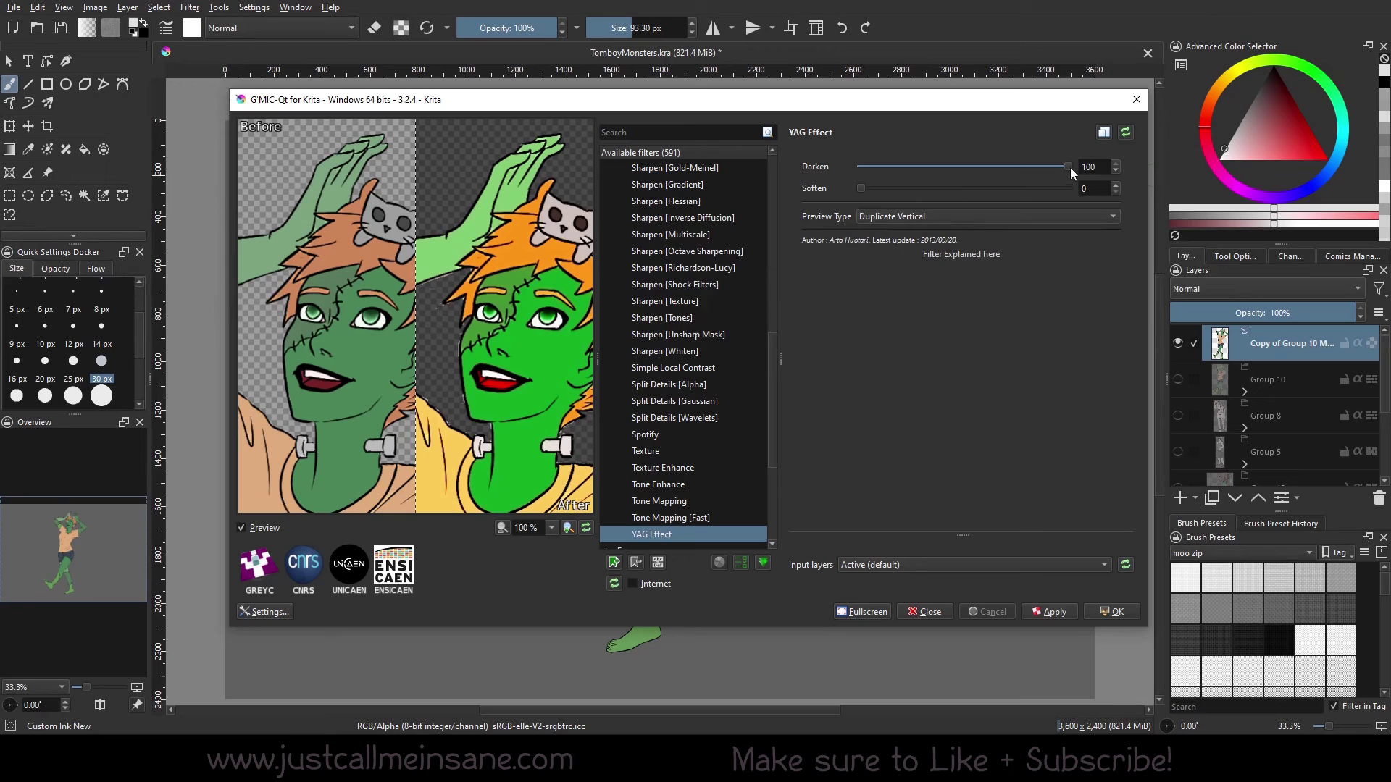
pyautogui.moveTo(1037, 168); pyautogui.dragTo(859, 175)
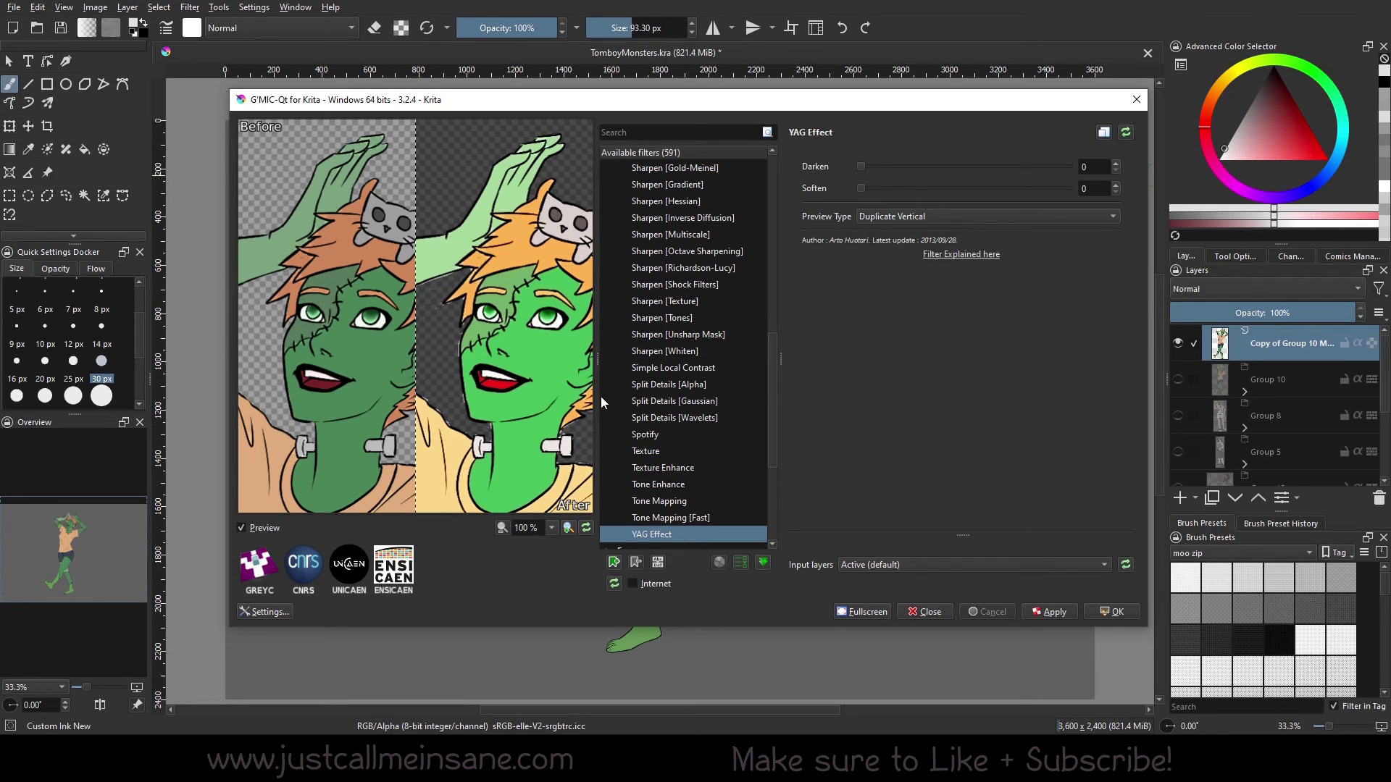
pyautogui.moveTo(772, 442); pyautogui.dragTo(758, 220)
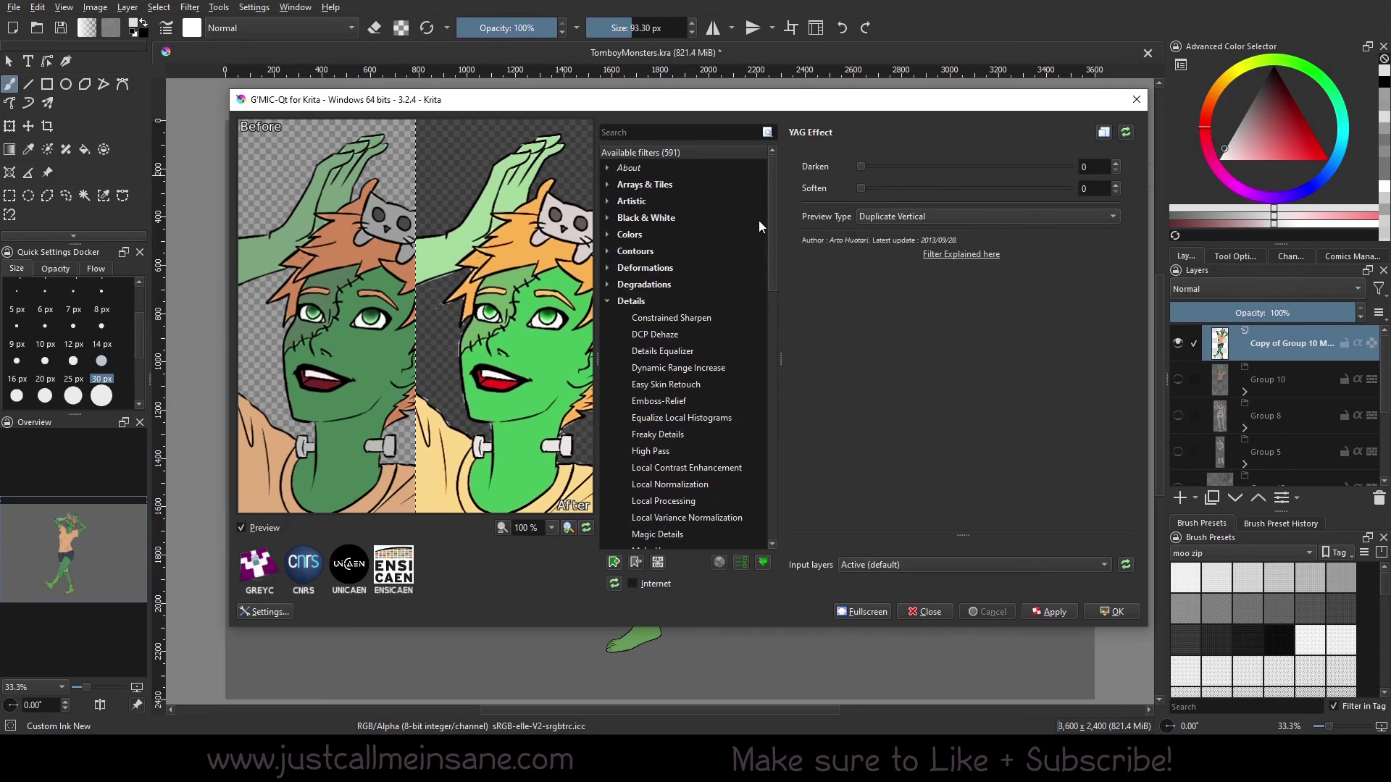
# Collapse Details, select Frames, and briefly expand Frames and Frequencies before collapsing both
pyautogui.click(607, 300)
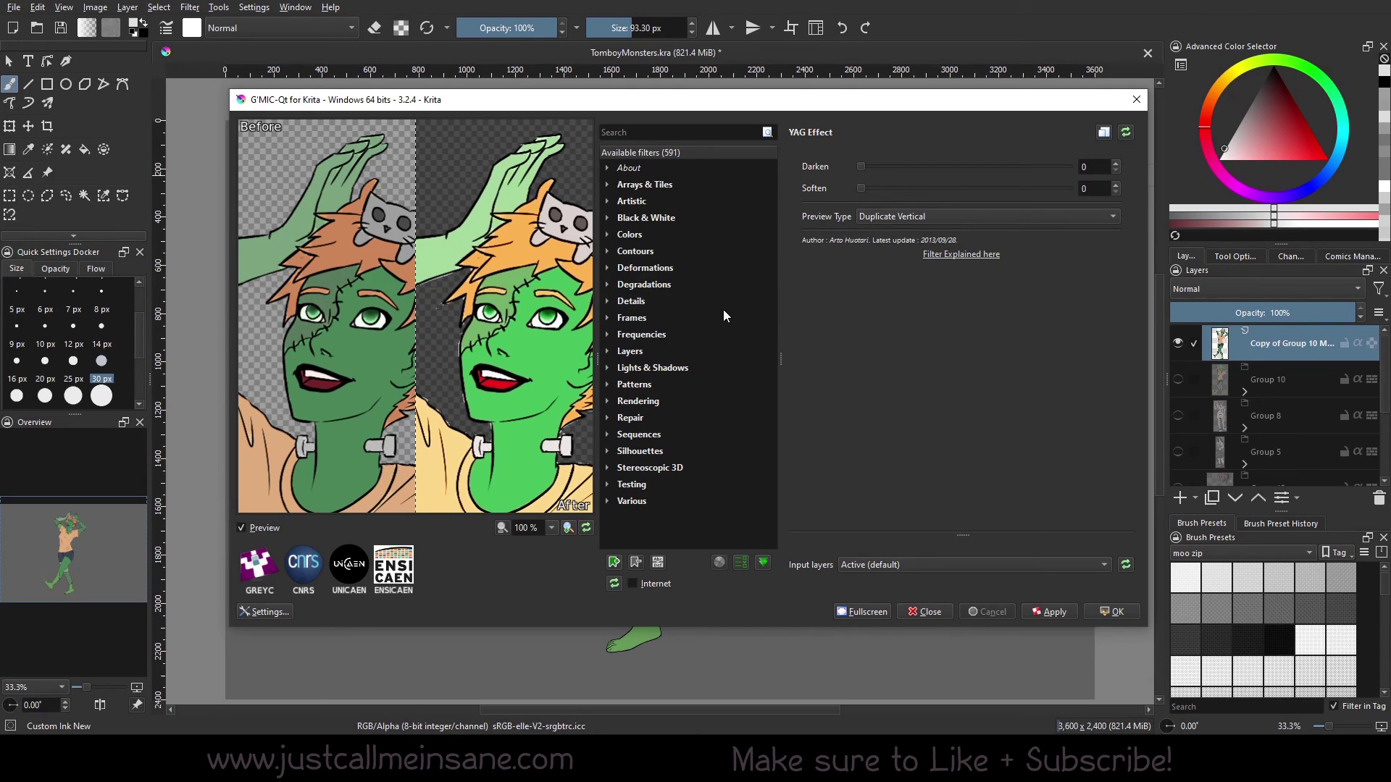
pyautogui.click(685, 318)
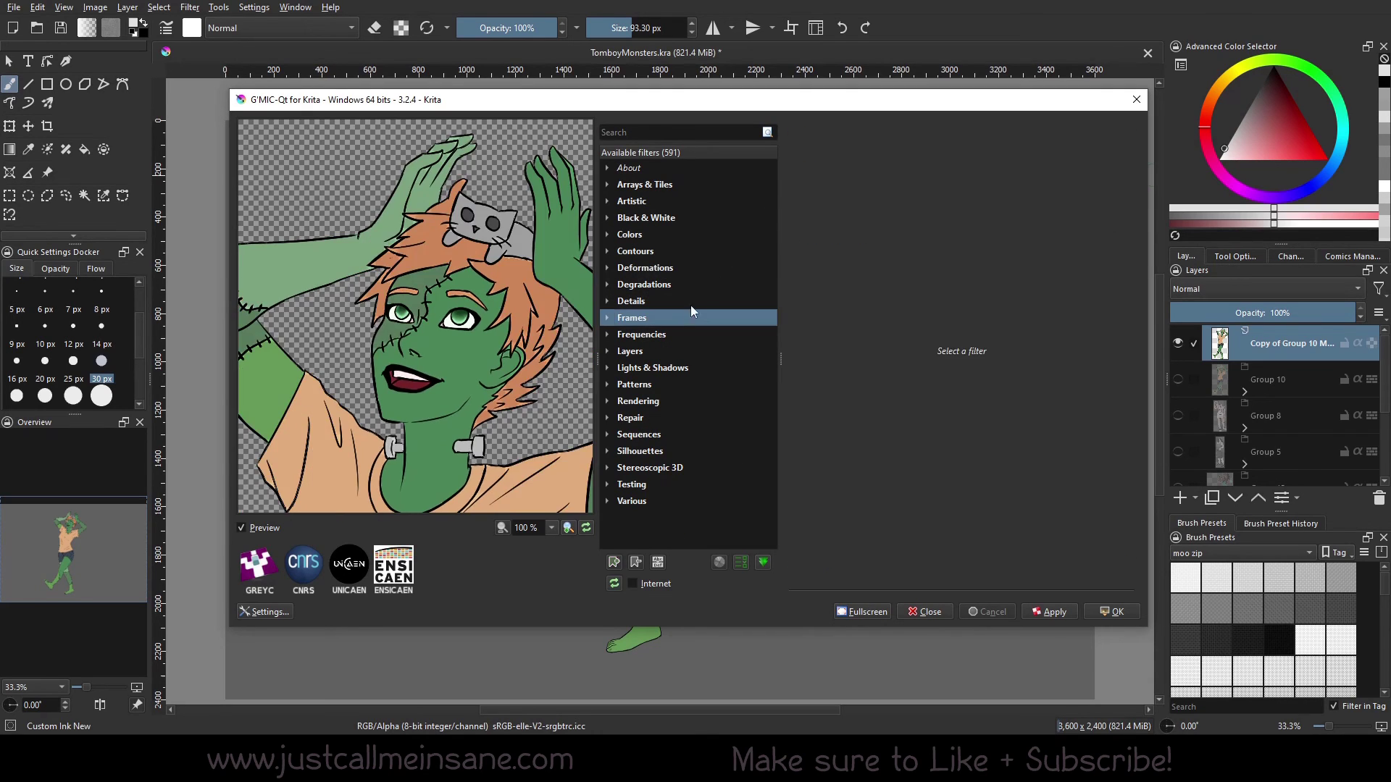
pyautogui.doubleClick(646, 319)
pyautogui.moveTo(780, 333); pyautogui.dragTo(780, 458)
pyautogui.click(612, 419)
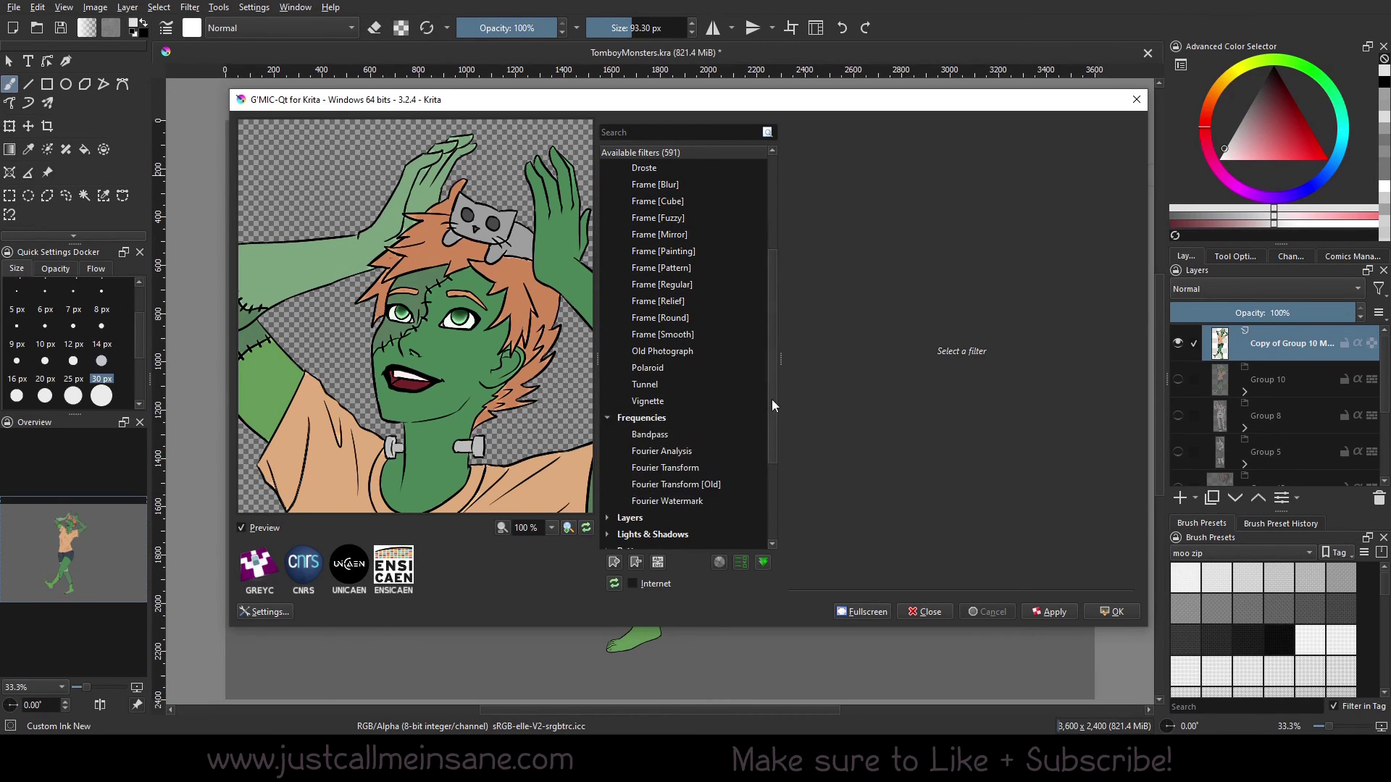
pyautogui.moveTo(772, 399)
pyautogui.mouseDown()
pyautogui.moveTo(771, 429)
pyautogui.moveTo(767, 384)
pyautogui.moveTo(768, 410)
pyautogui.mouseUp()
pyautogui.scroll(10, 757, 342)
pyautogui.click(622, 300)
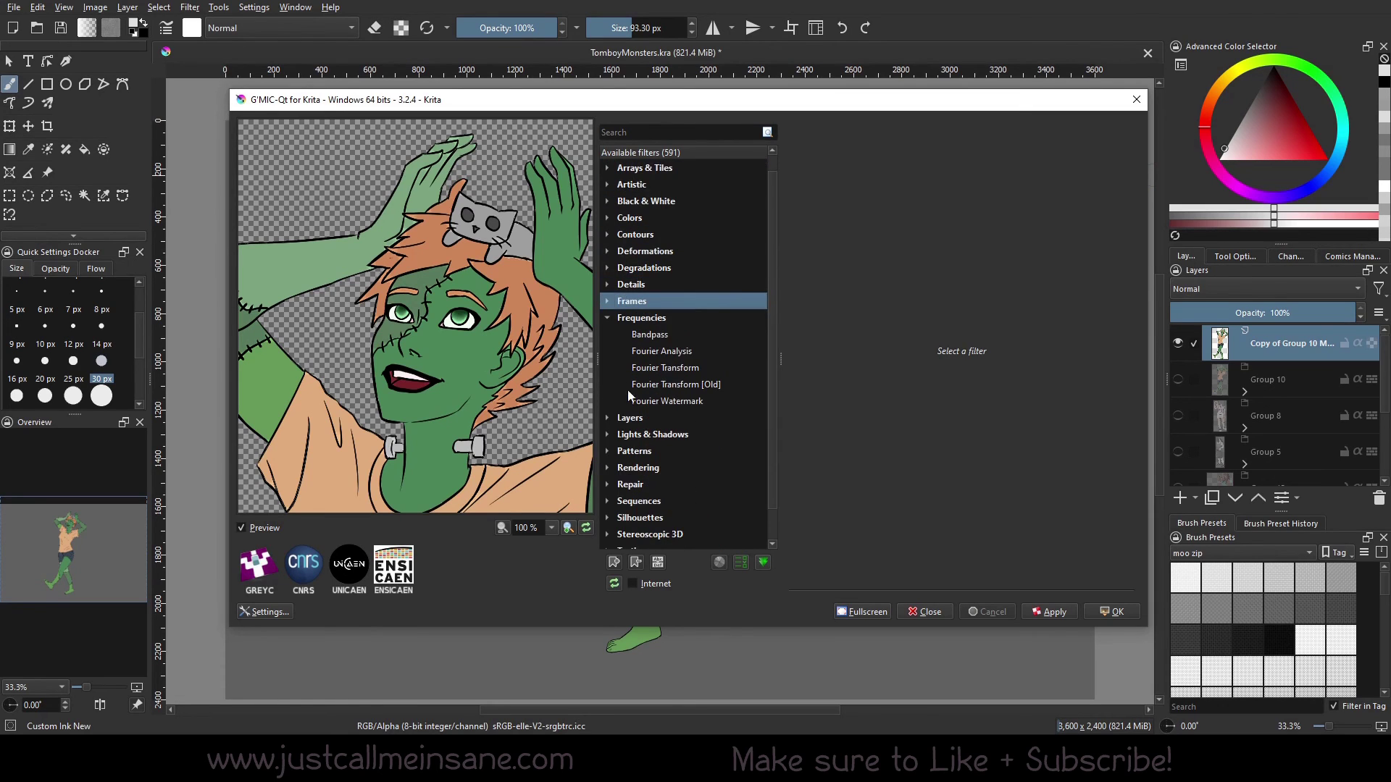
pyautogui.click(621, 313)
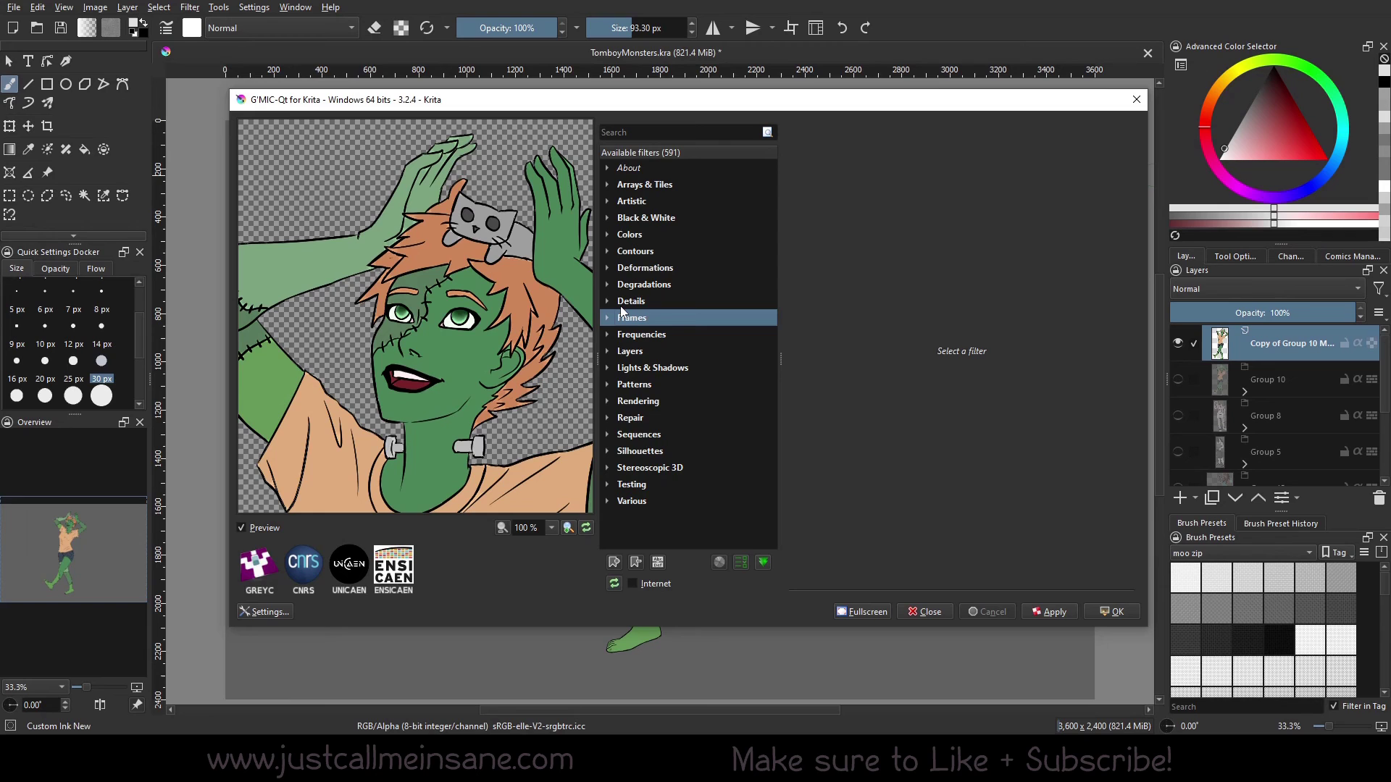
# Expand Degradations, browse its list, and preview the Visible Watermark filter
pyautogui.click(623, 283)
pyautogui.scroll(-6, 681, 313)
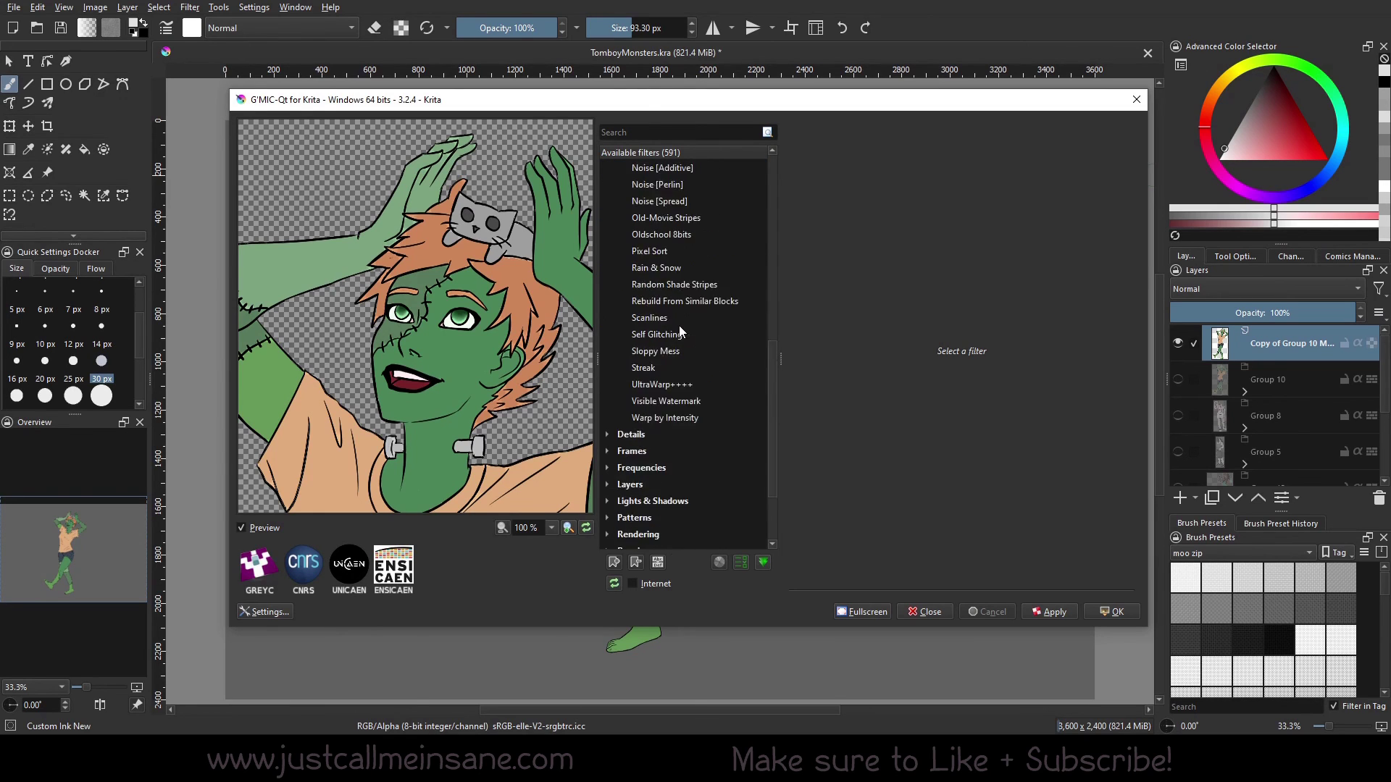
pyautogui.scroll(7, 679, 330)
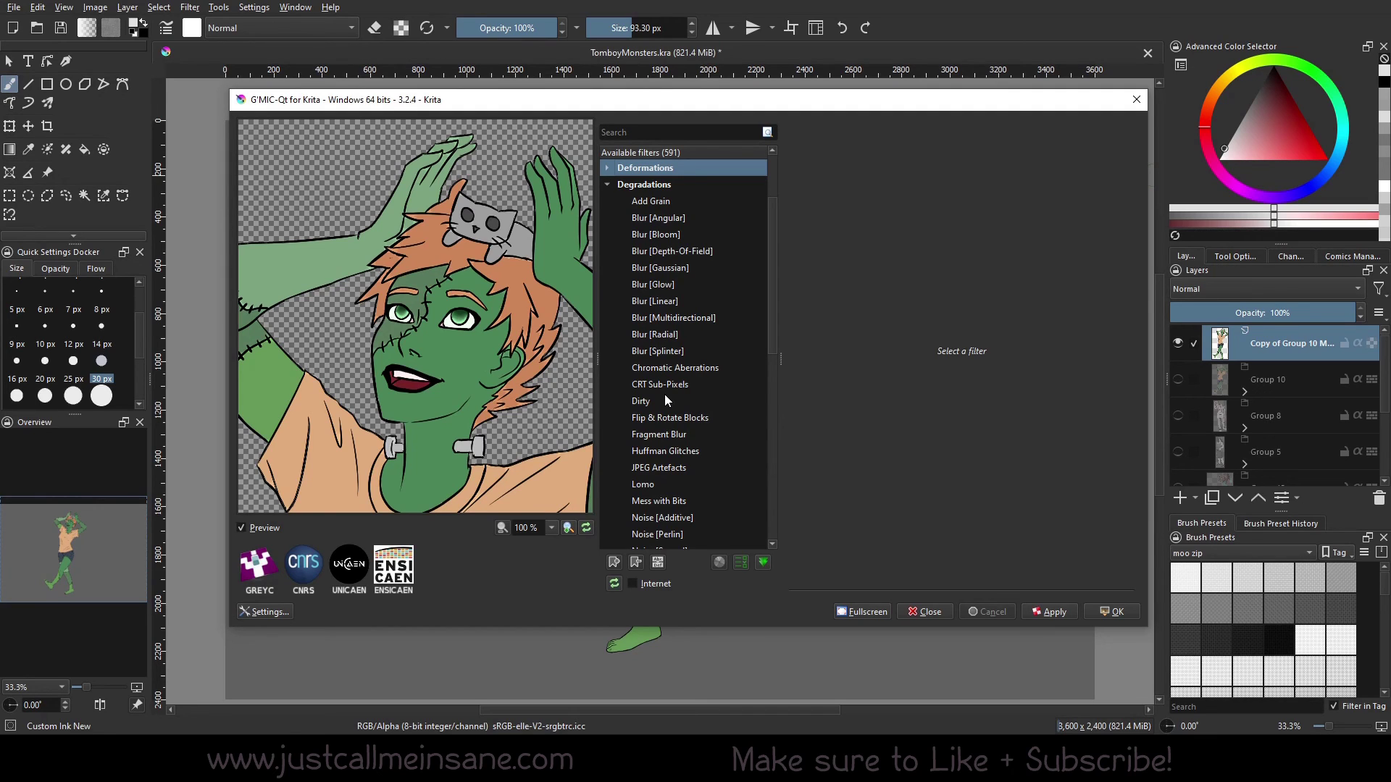
pyautogui.scroll(1, 692, 354)
pyautogui.scroll(-7, 693, 351)
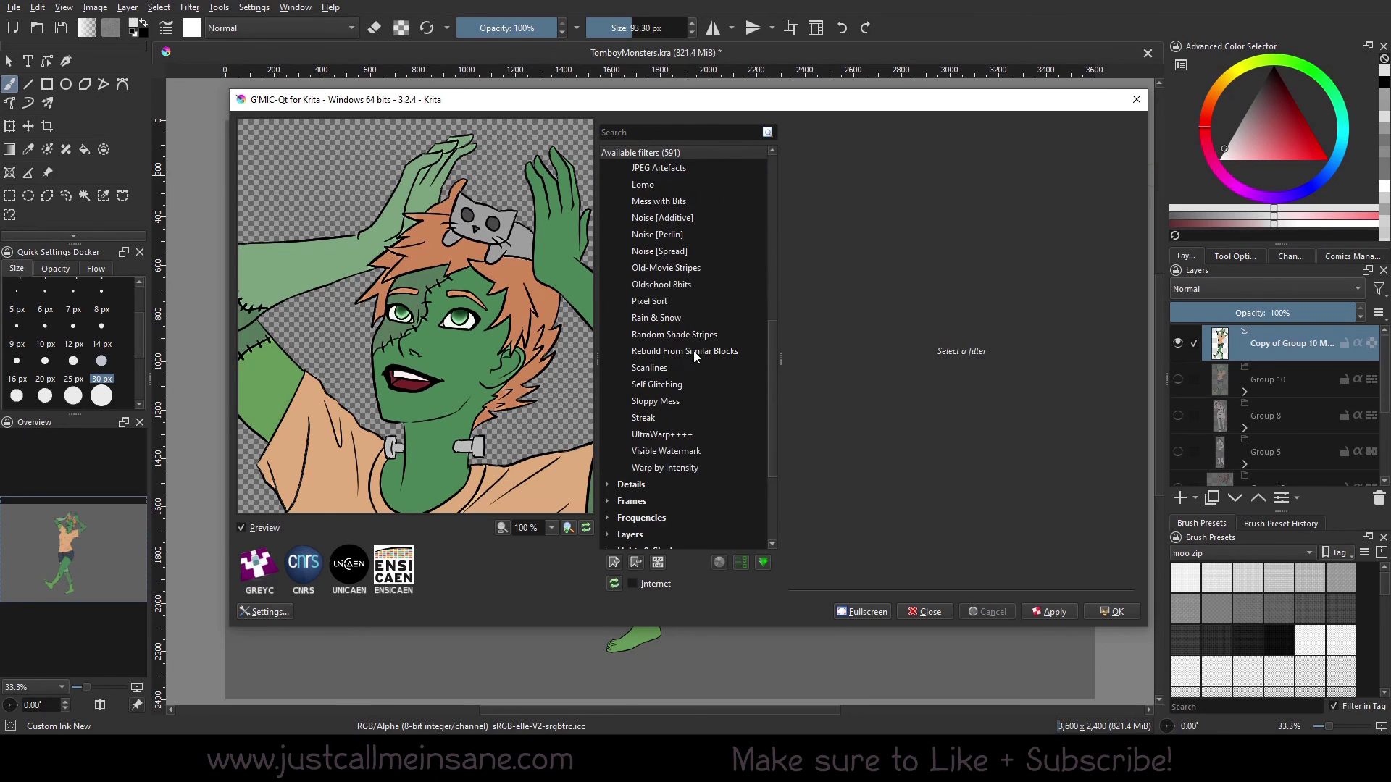
pyautogui.click(692, 453)
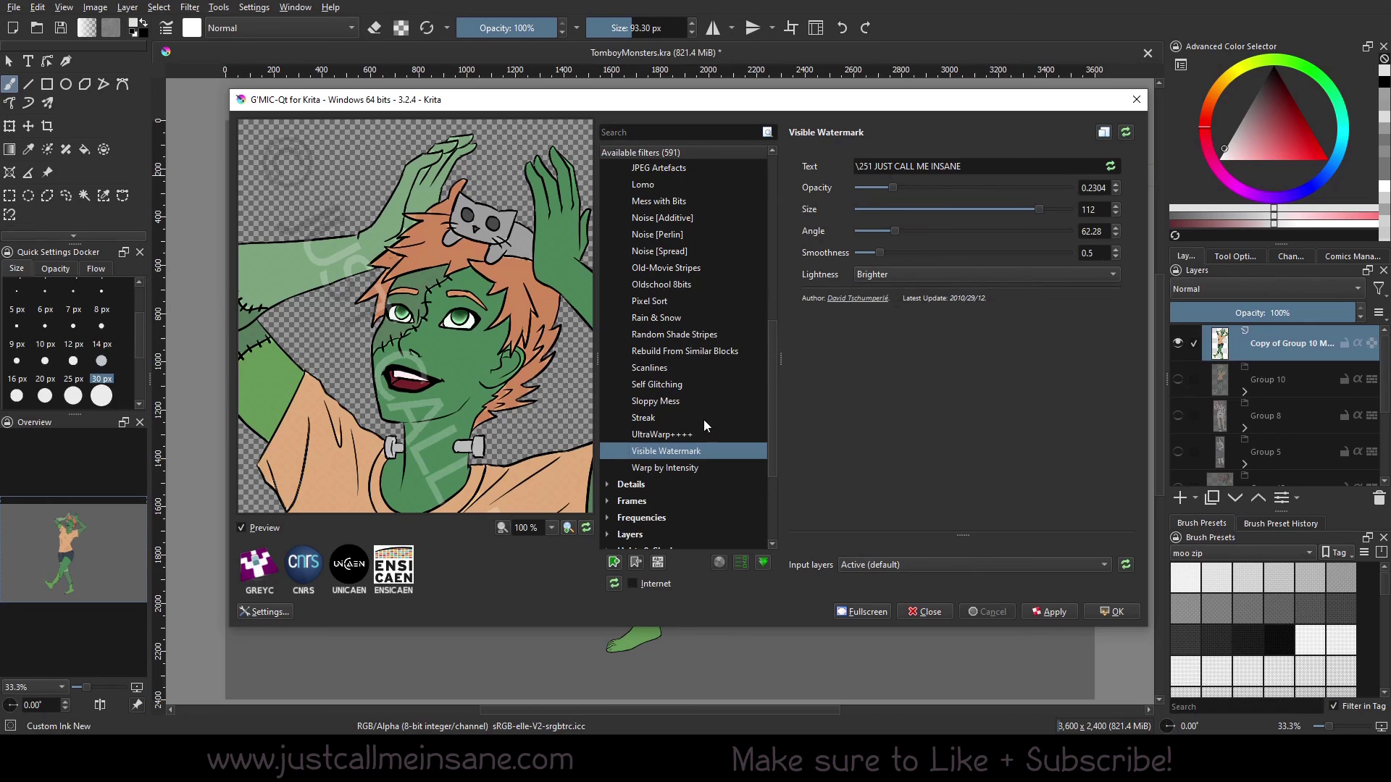
# Scroll the Degradations list and load JPEG Artefacts at Quality 38
pyautogui.scroll(3, 689, 350)
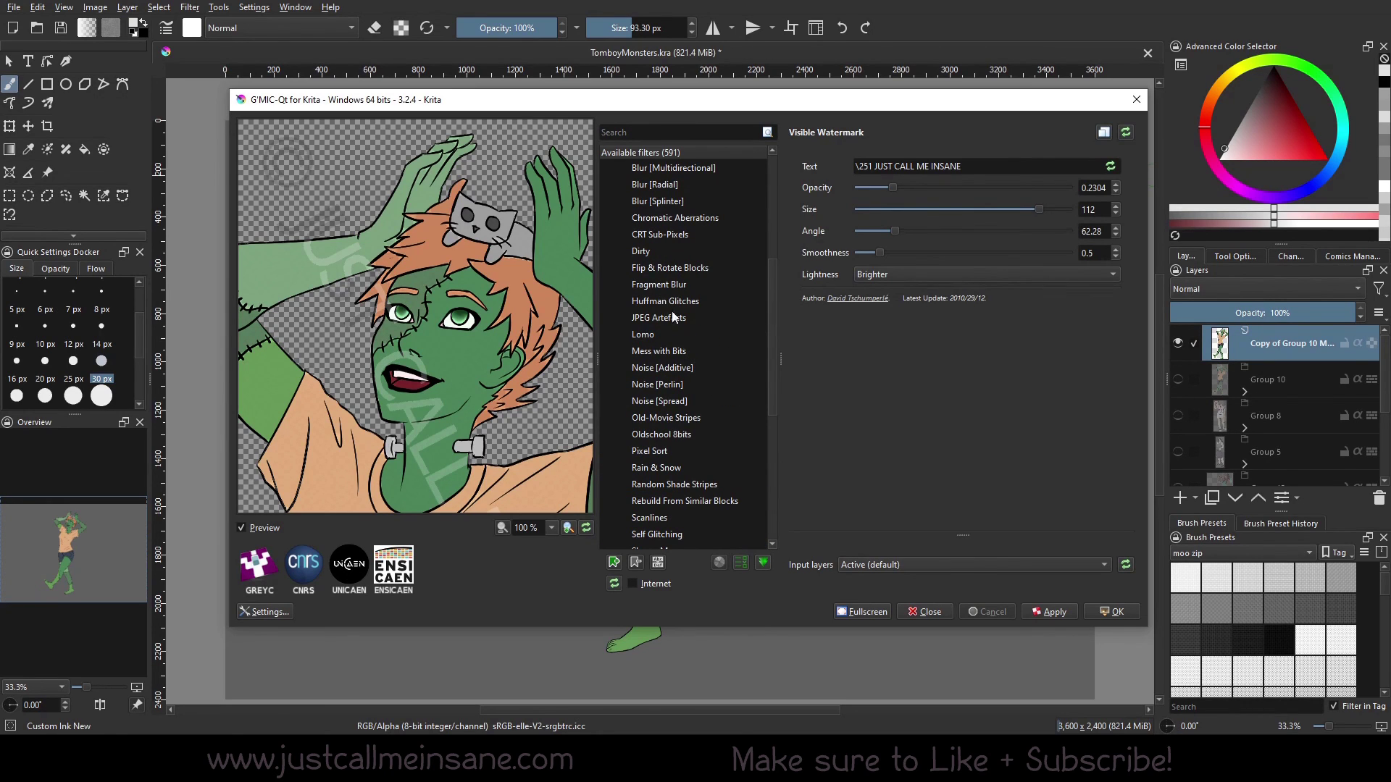
pyautogui.click(695, 318)
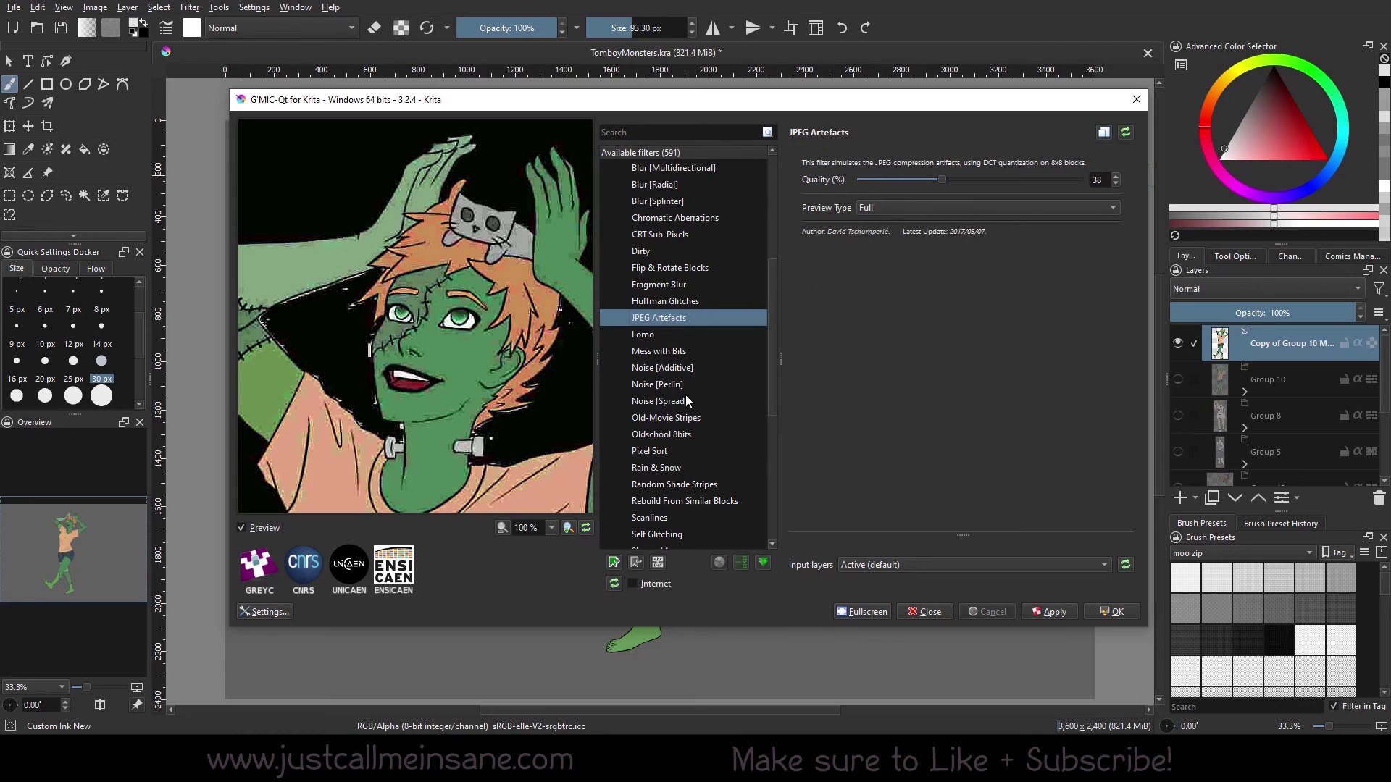
pyautogui.scroll(1, 685, 394)
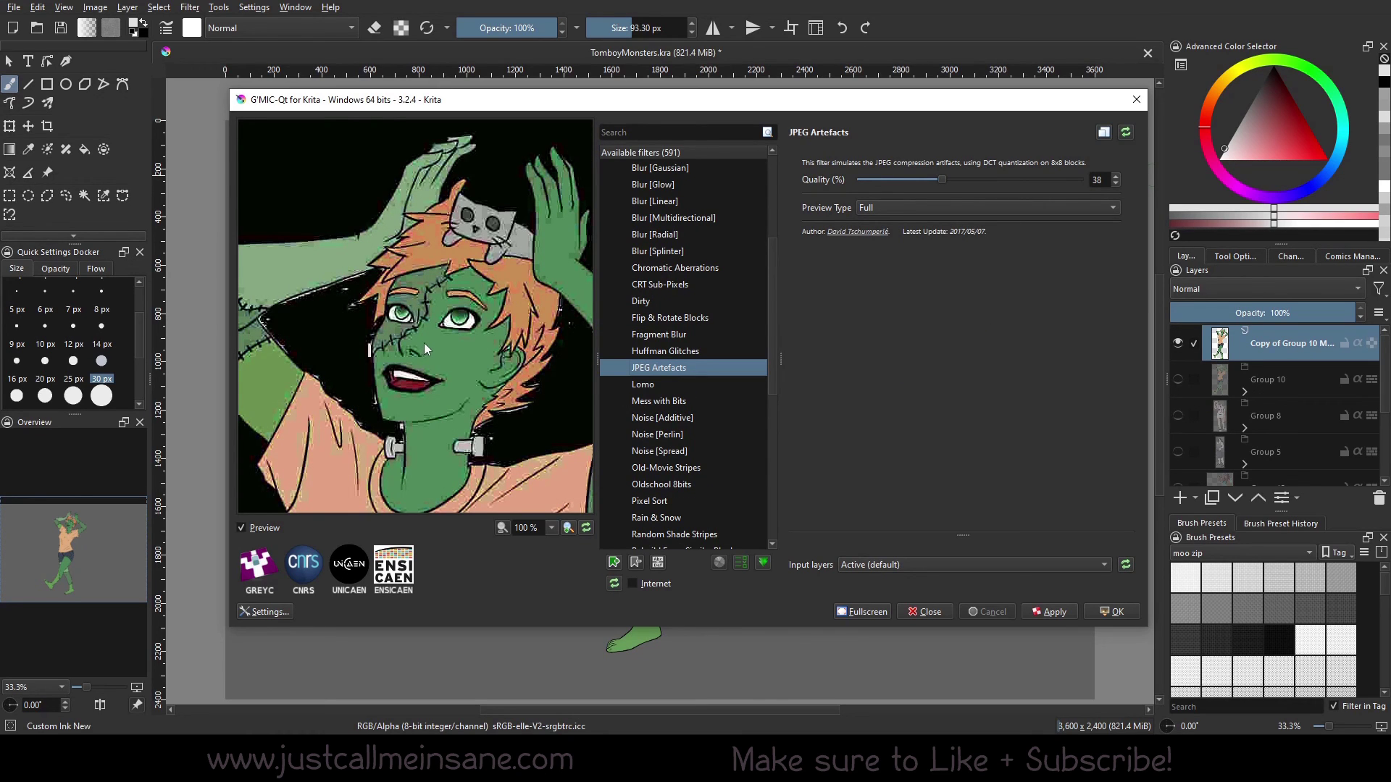
pyautogui.scroll(2, 693, 398)
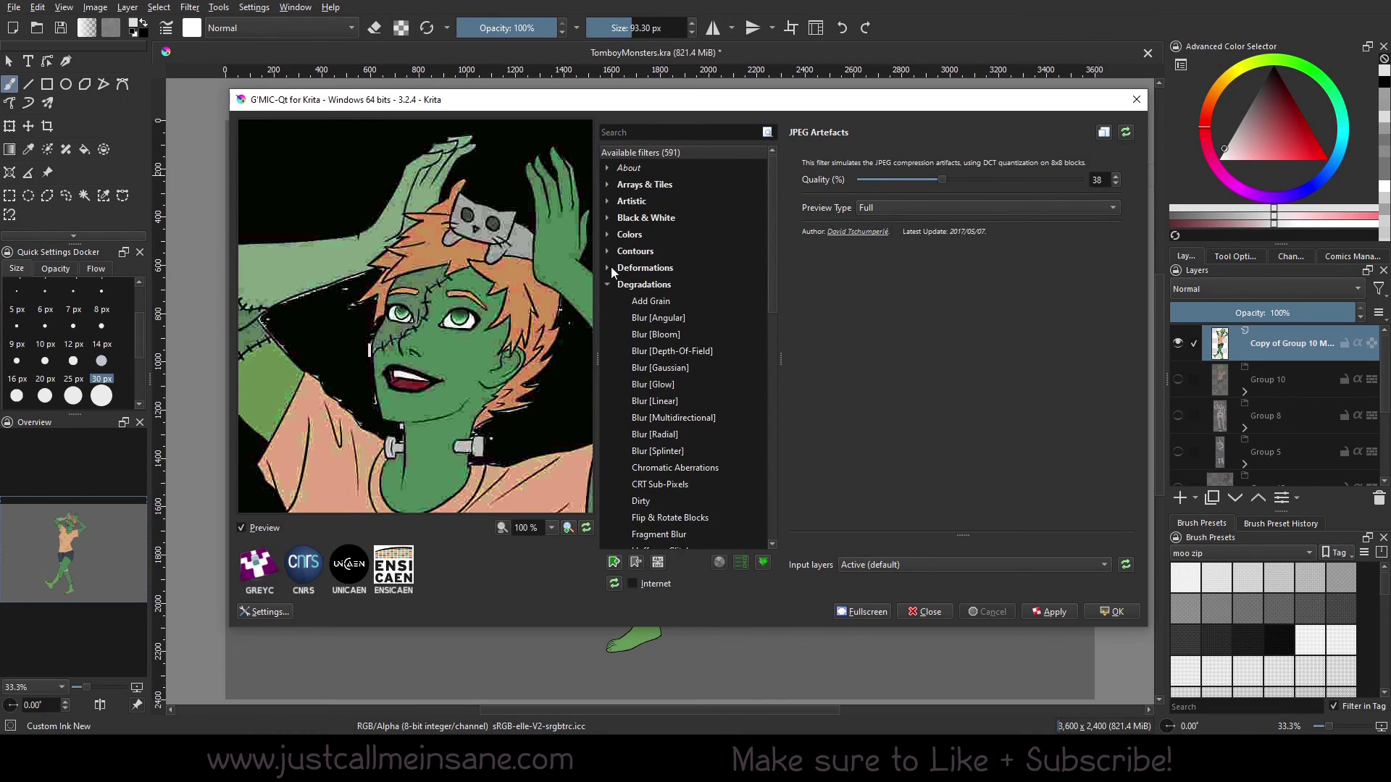
pyautogui.scroll(-9, 680, 396)
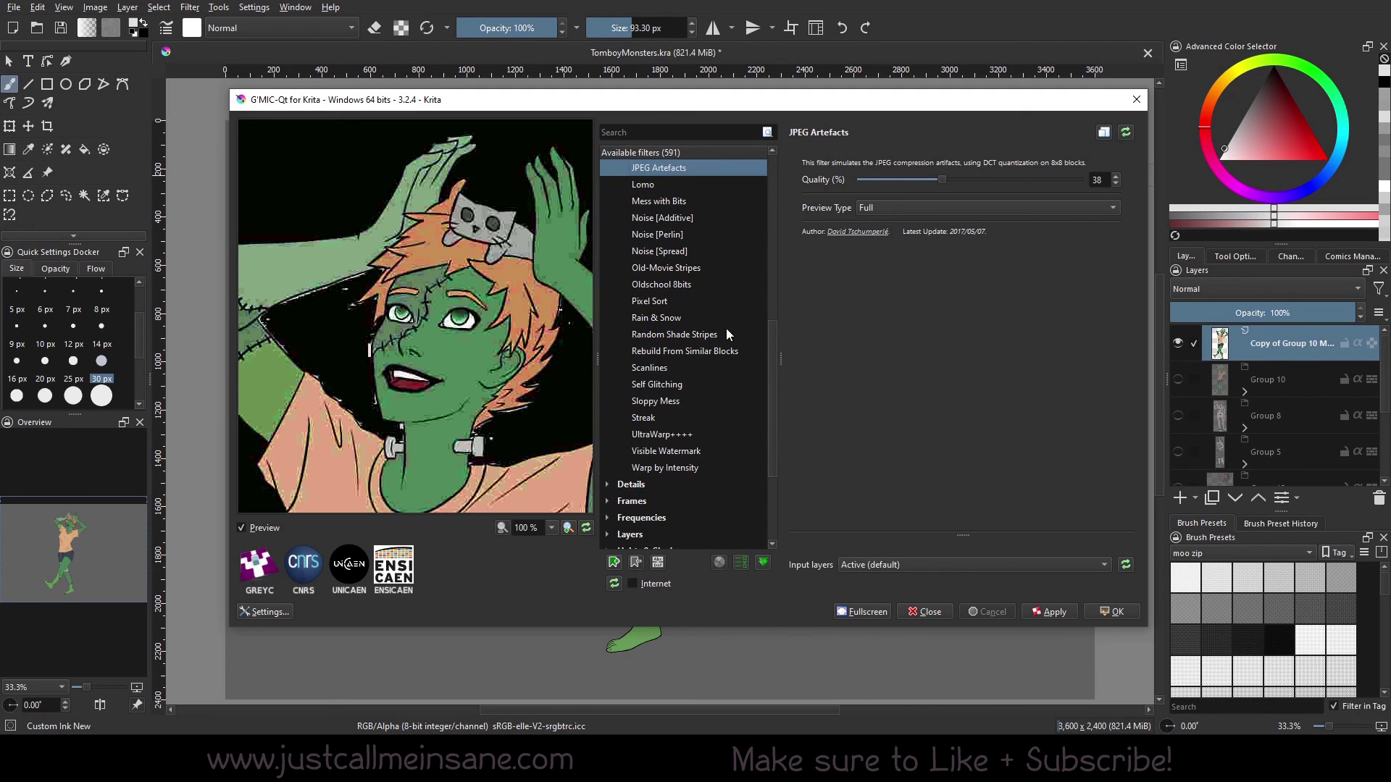
# Try Sloppy Mess, then load Dirty at Amplitude 30 with Monochrome on
pyautogui.click(701, 402)
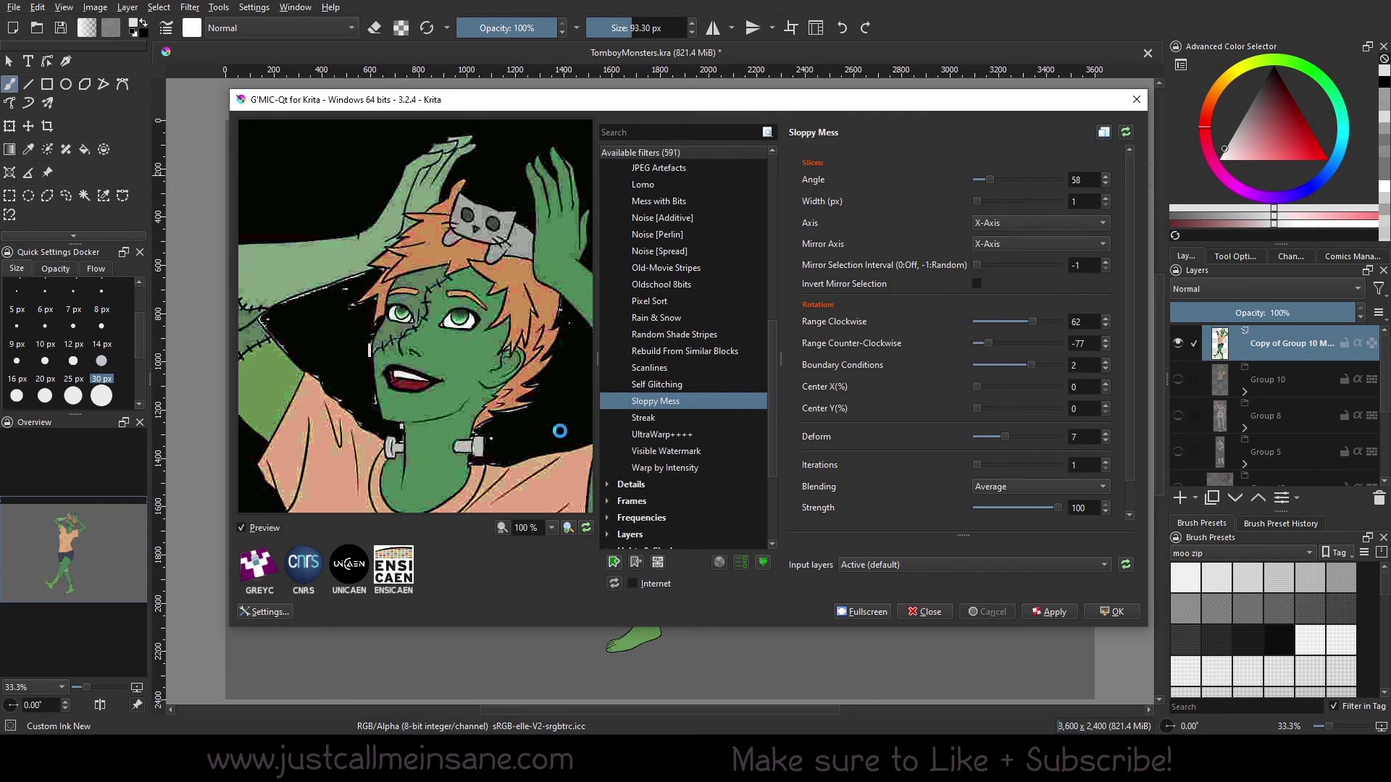
pyautogui.scroll(2, 708, 367)
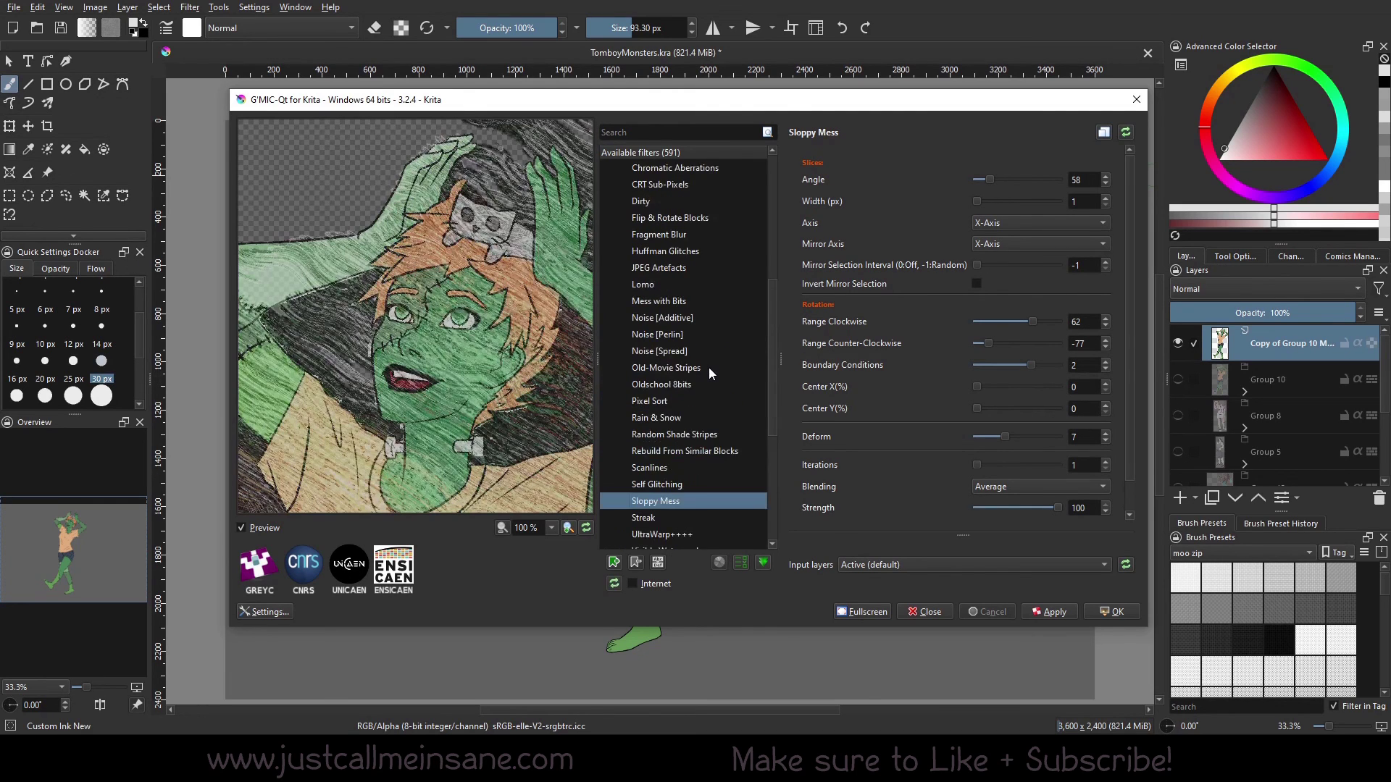
pyautogui.scroll(1, 665, 304)
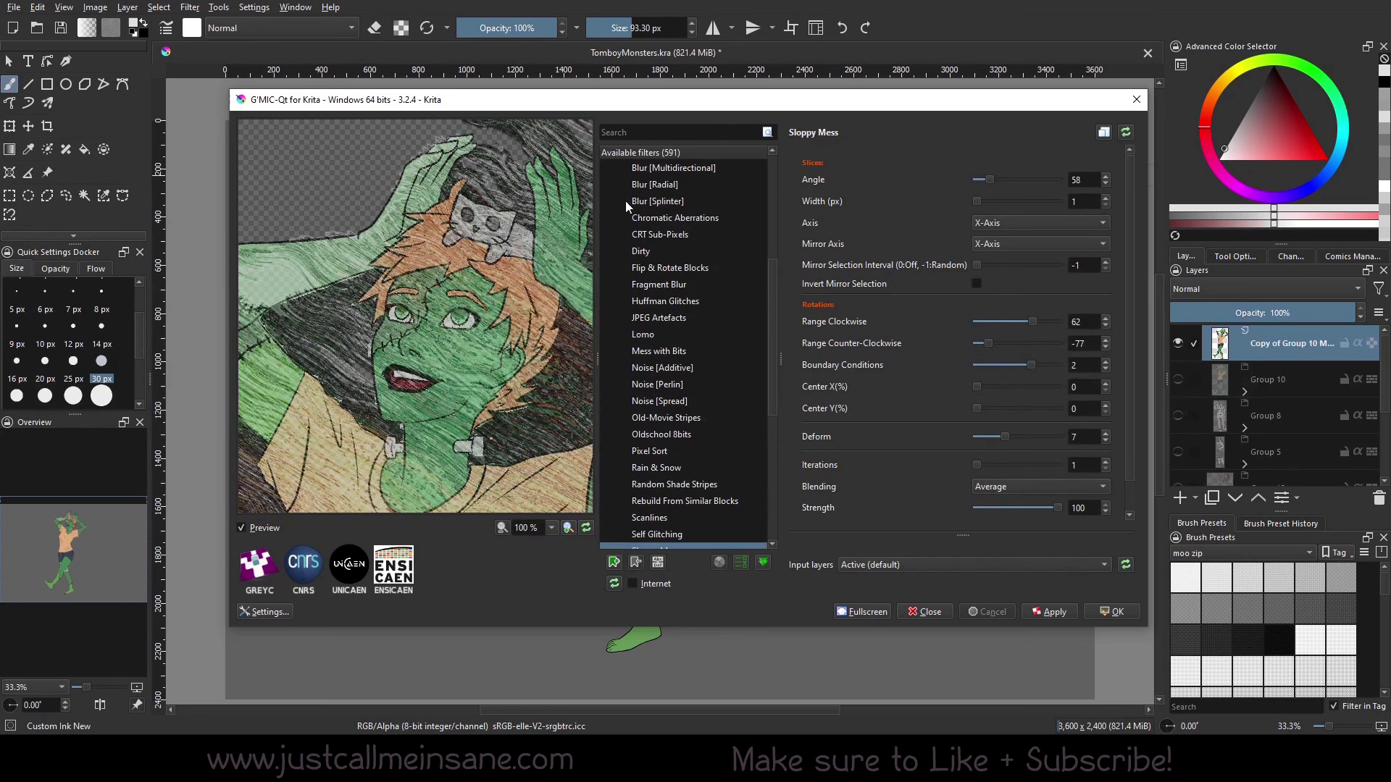
pyautogui.click(649, 250)
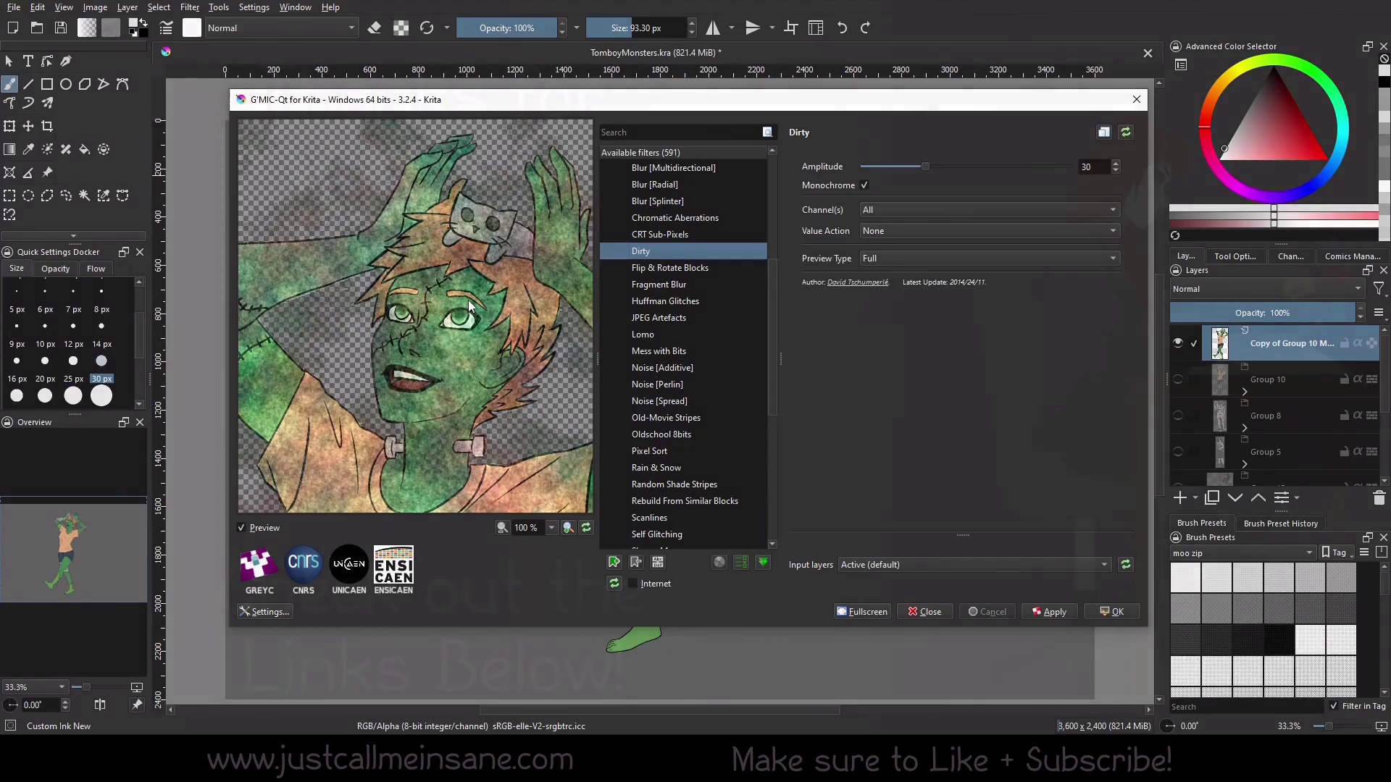
# Scroll the filter list to the top and fold up the Degradations category
pyautogui.scroll(5, 681, 326)
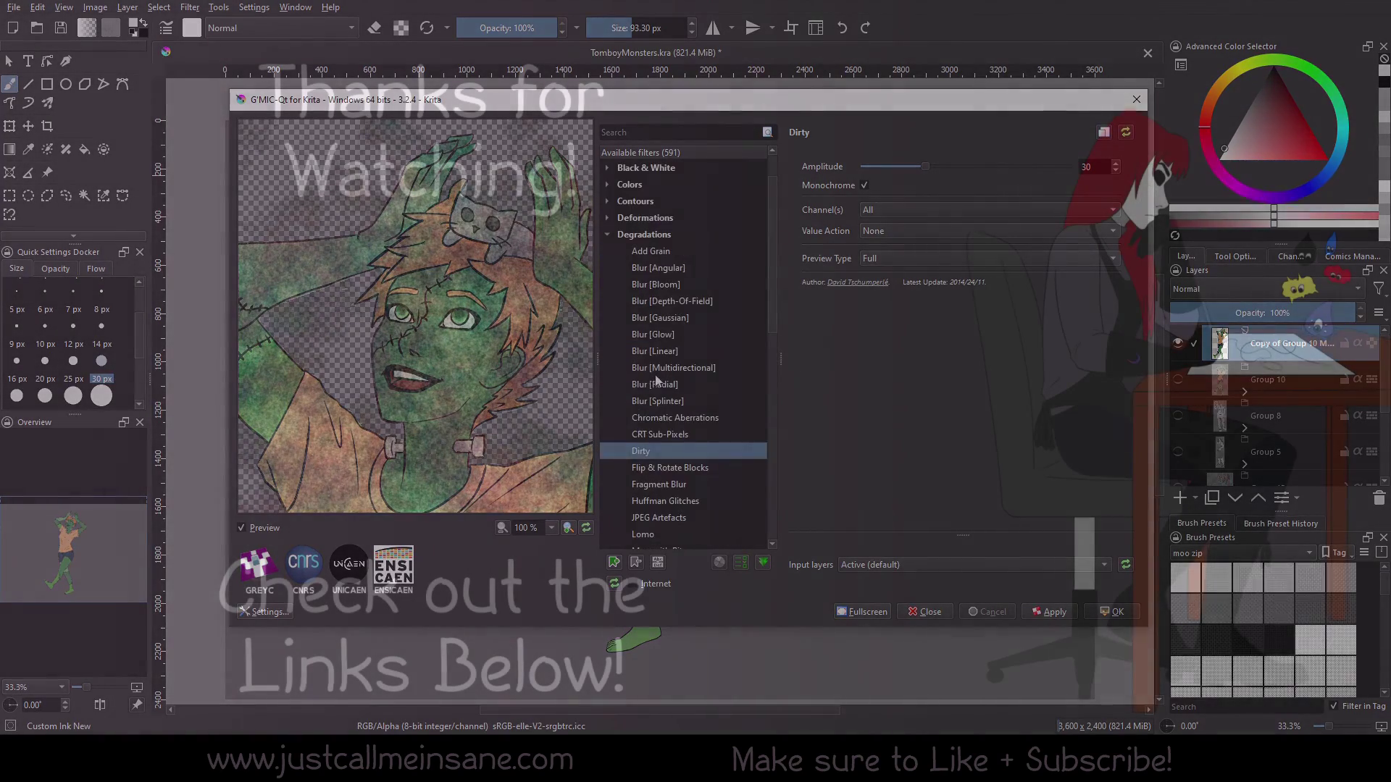
pyautogui.click(608, 285)
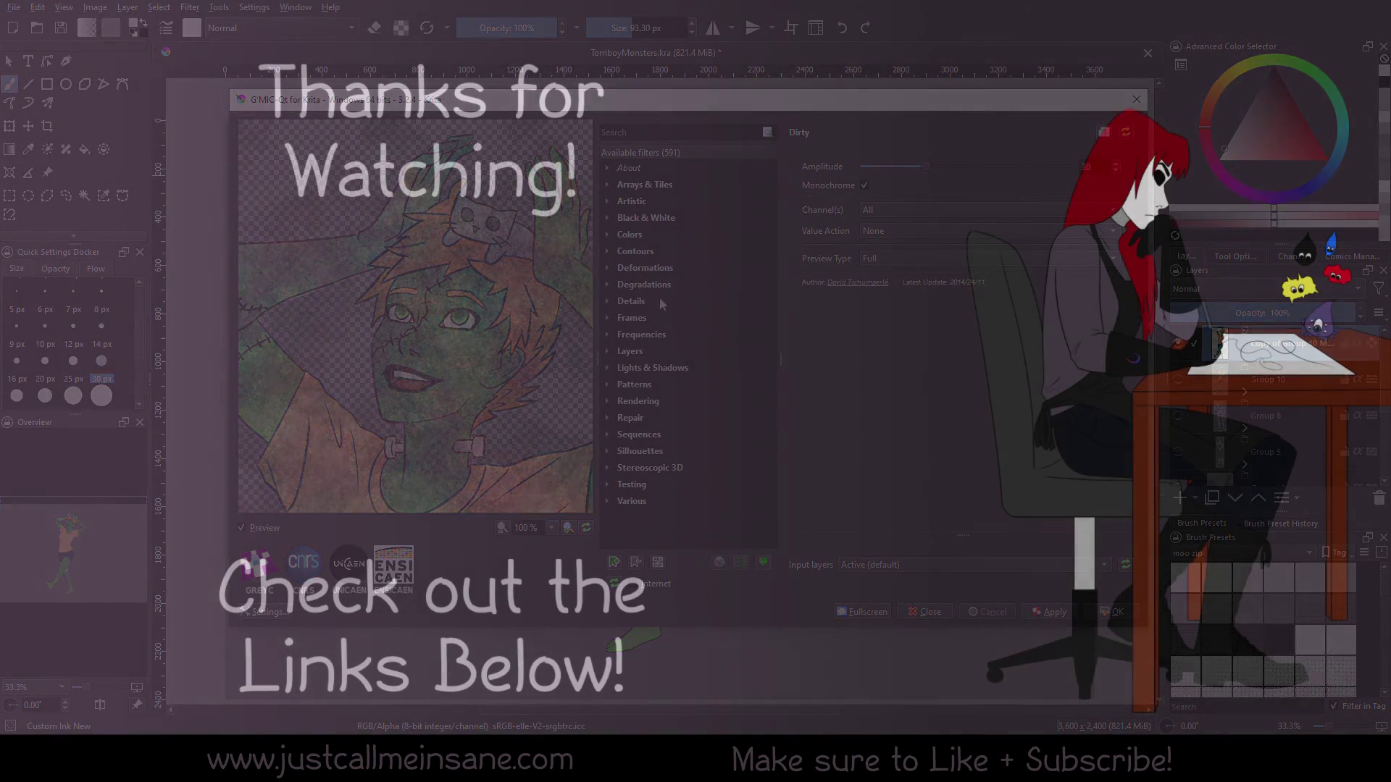